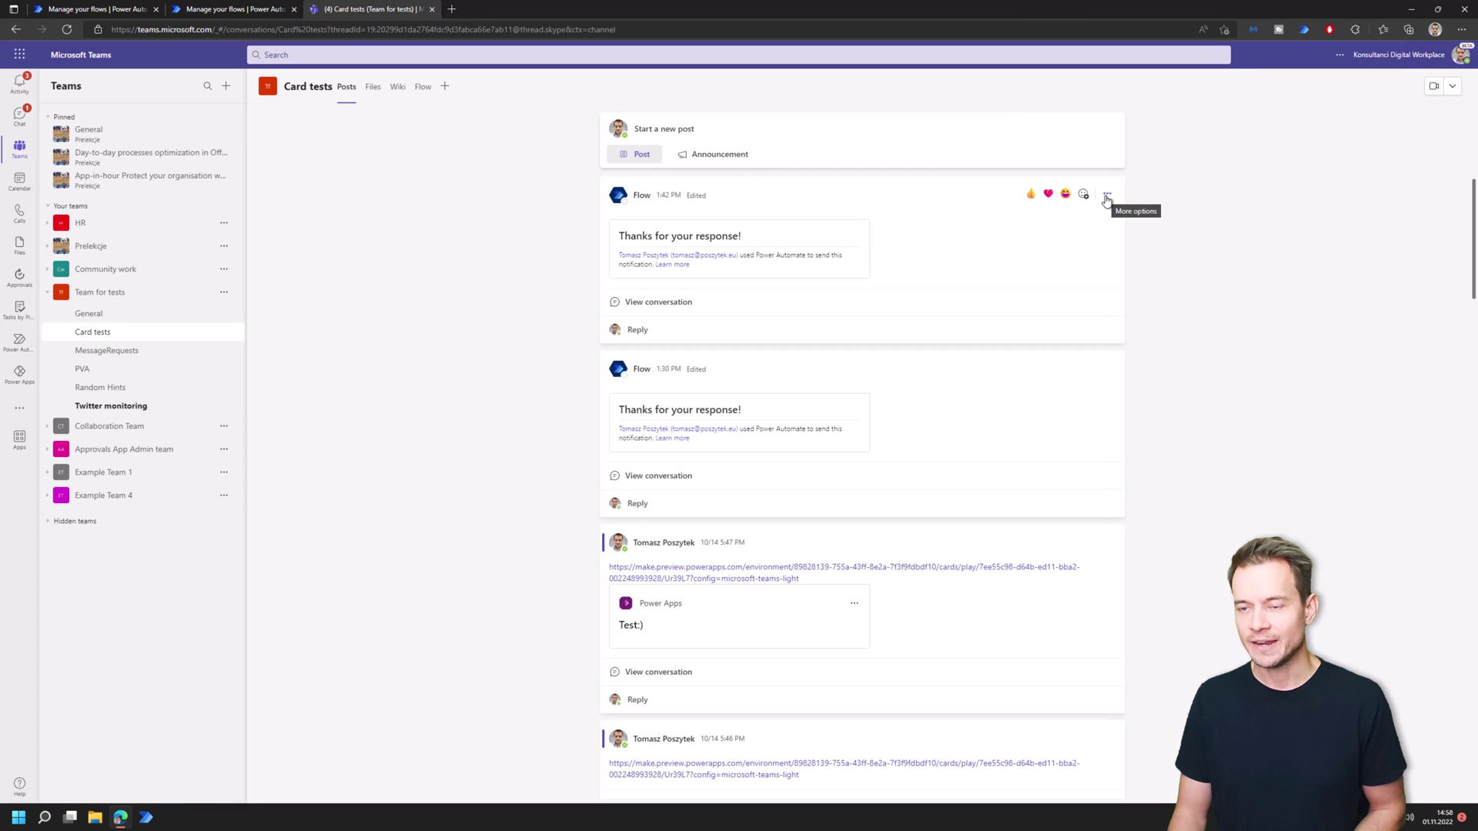
# Run the Options for message action from the top Flow post's More options menu
pyautogui.click(1013, 191)
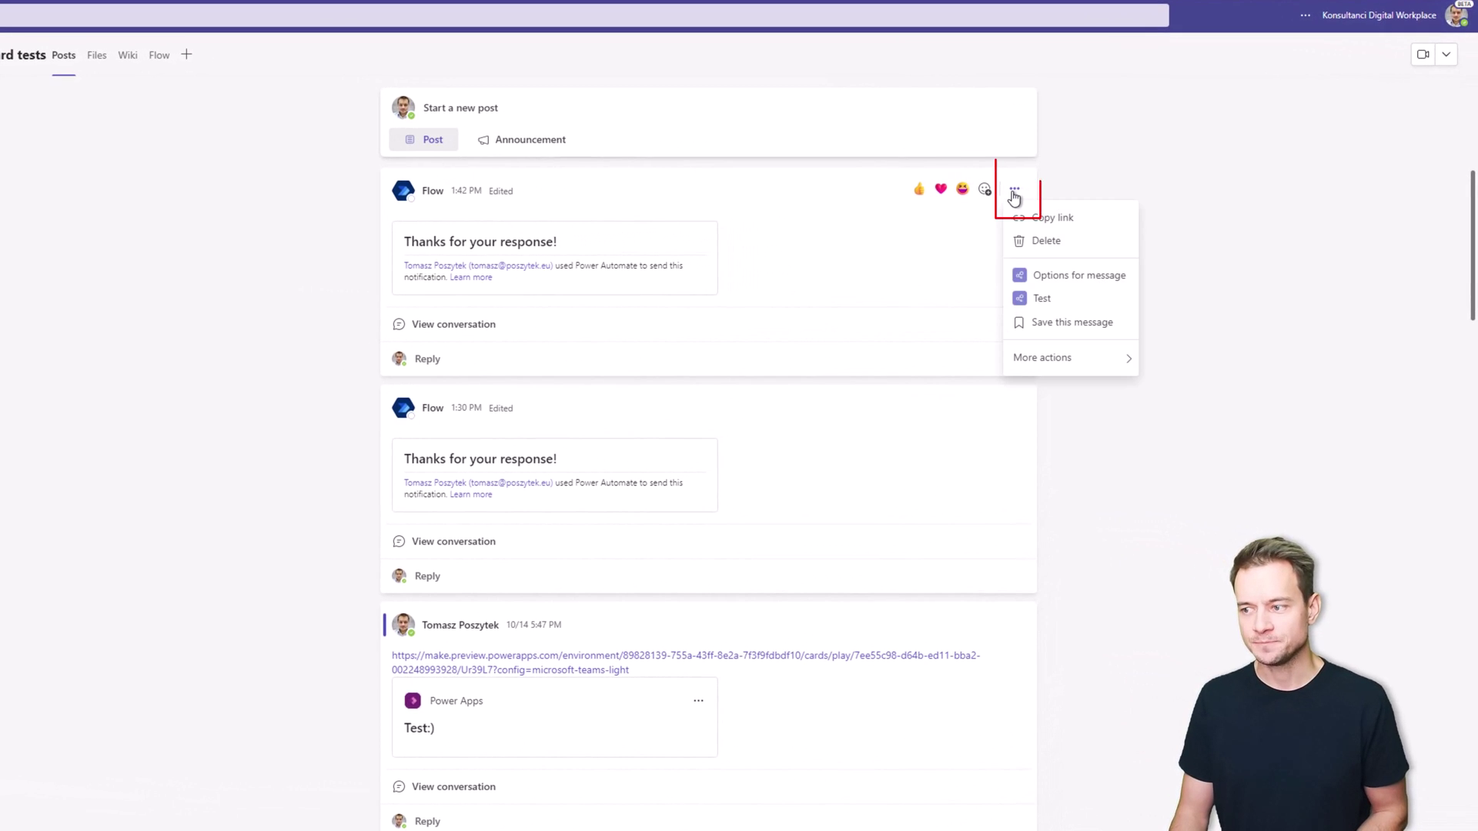
pyautogui.click(1078, 277)
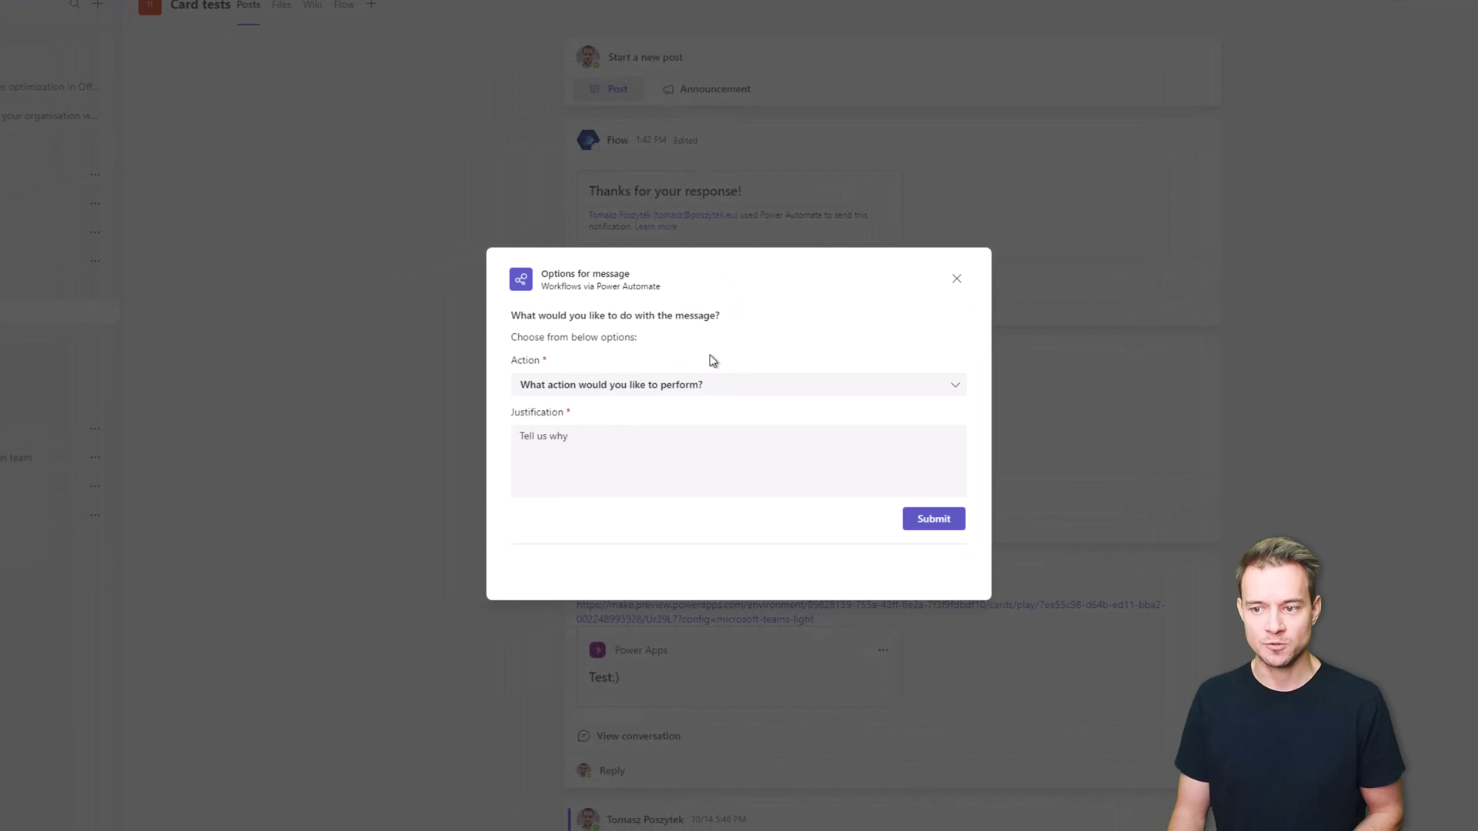
# Choose Action Report, write a justification saying the post is spam, and submit the form
pyautogui.click(614, 394)
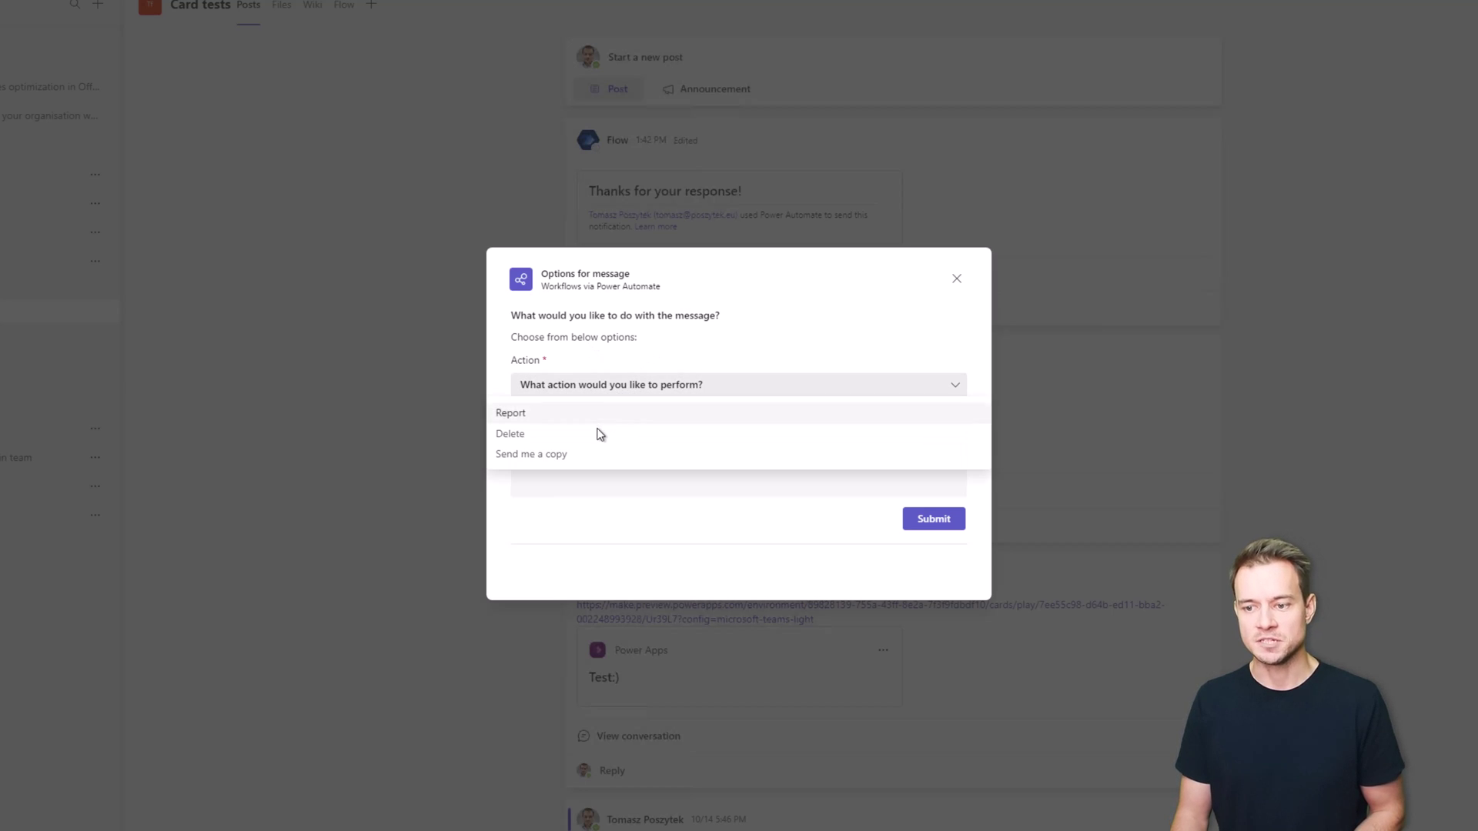
pyautogui.click(561, 414)
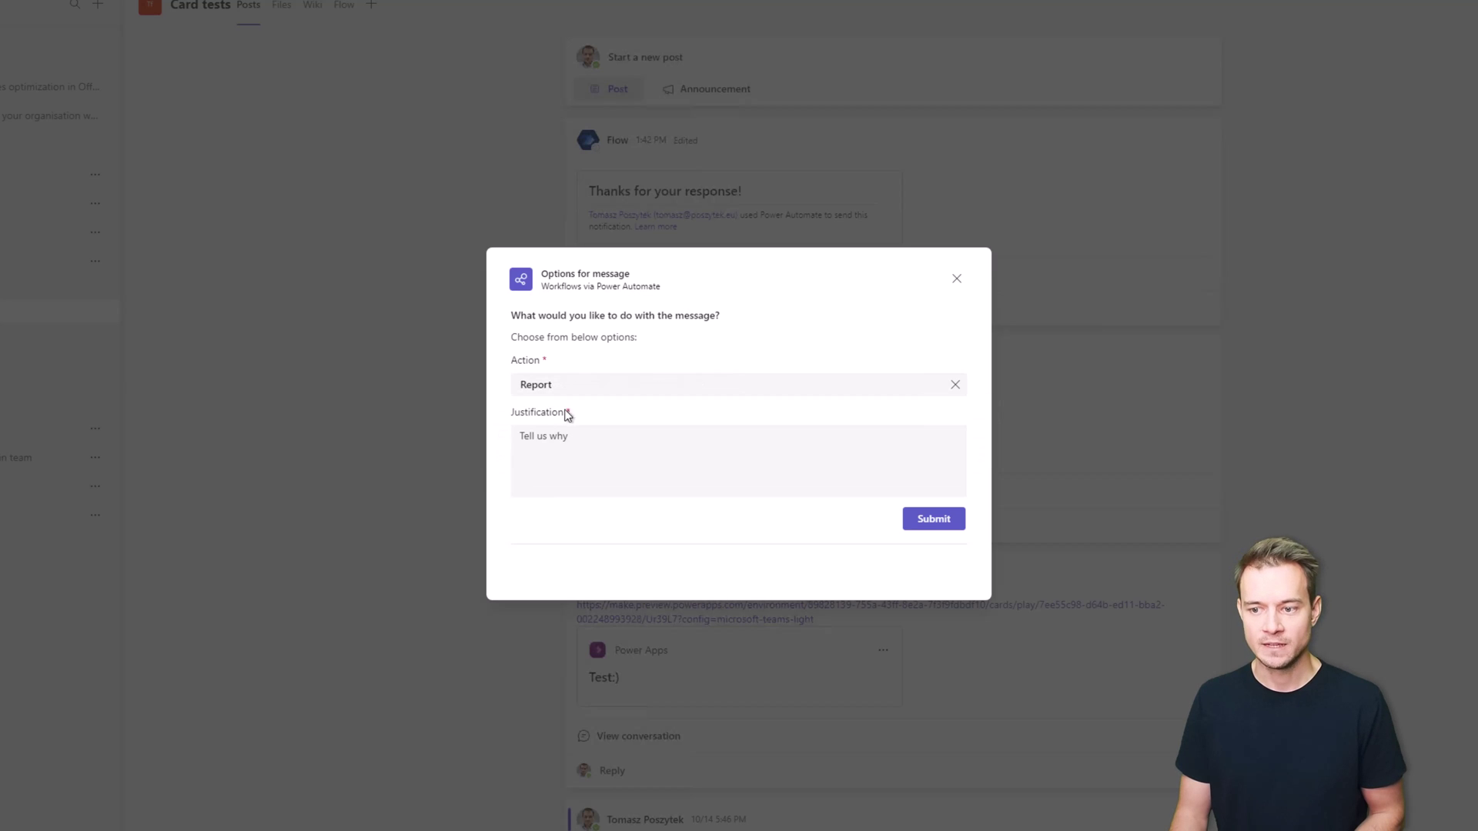
pyautogui.click(635, 443)
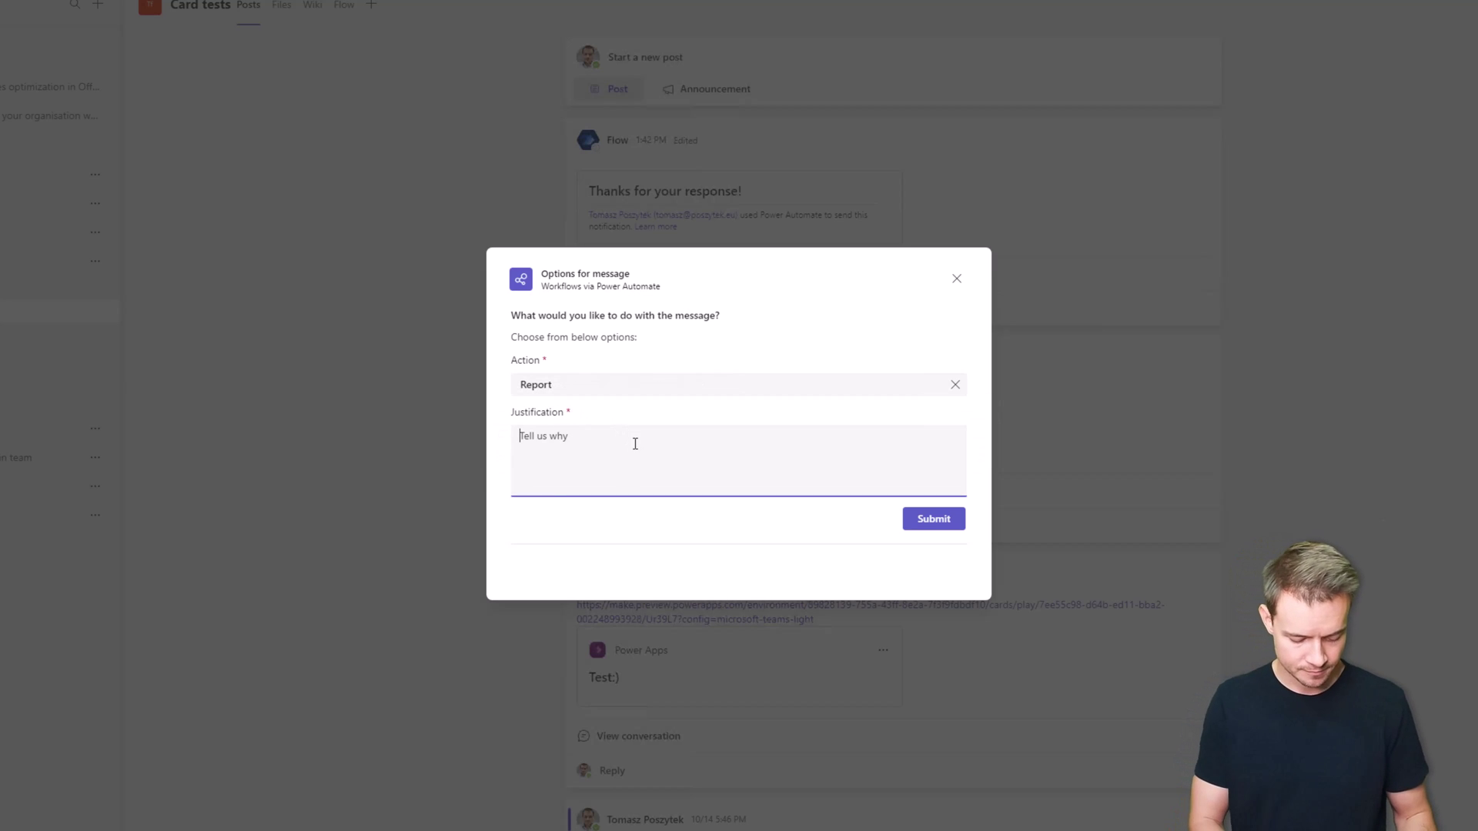
pyautogui.write('Because I')
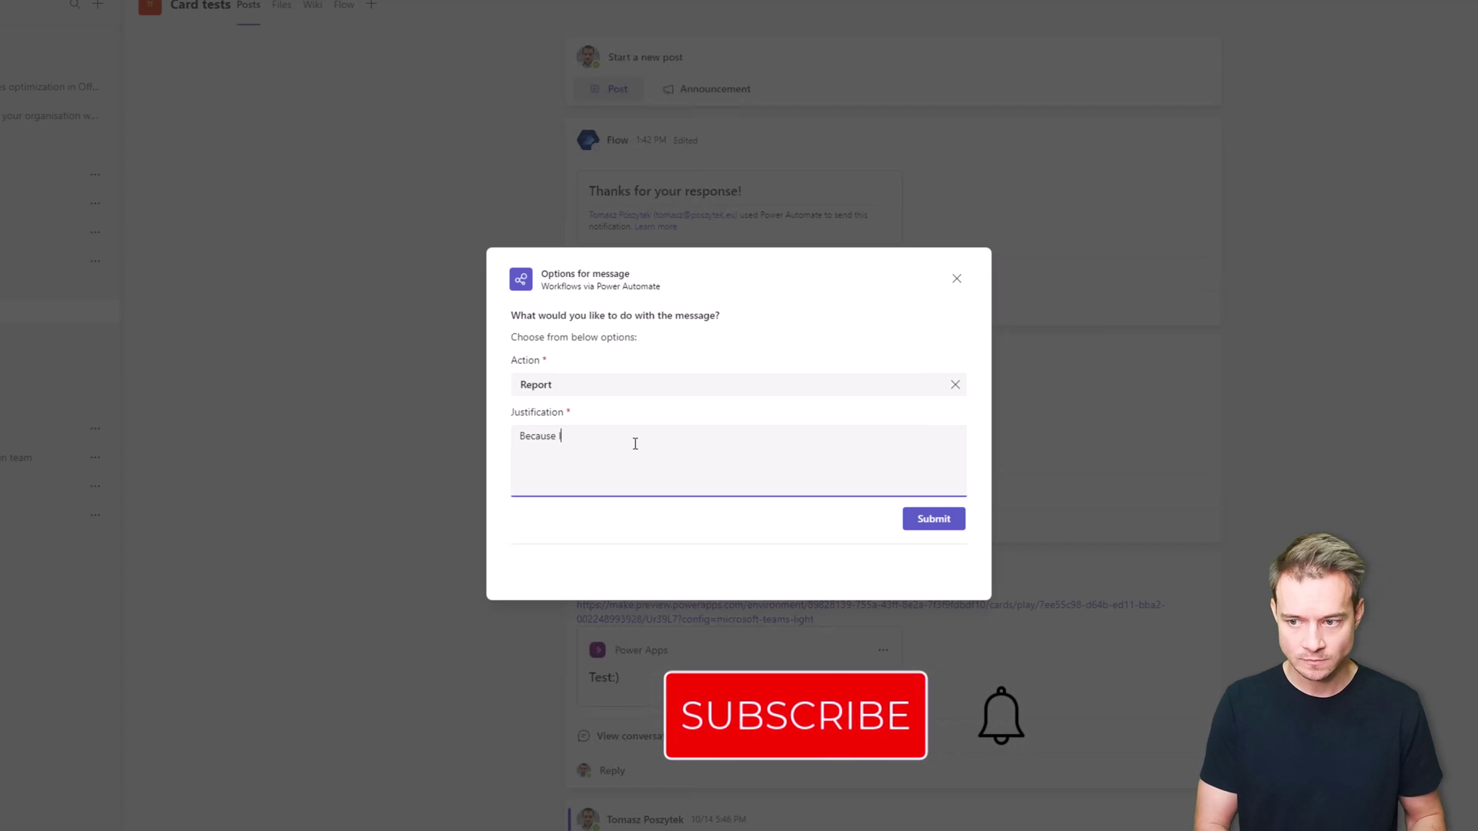
pyautogui.write(" think it's a soa")
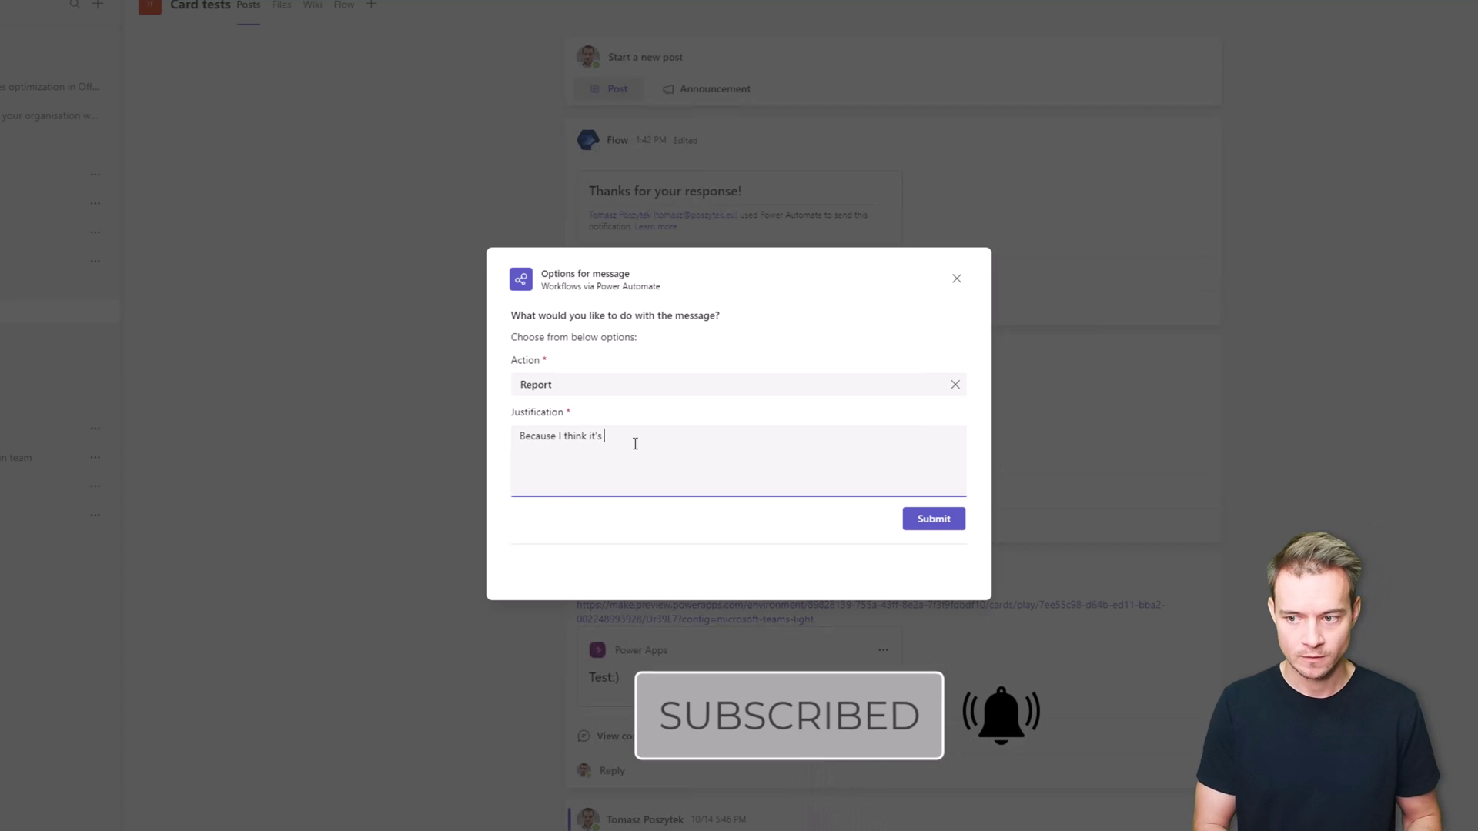
pyautogui.press('BackSpace')
pyautogui.press('BackSpace')
pyautogui.write('pam')
pyautogui.write('s')
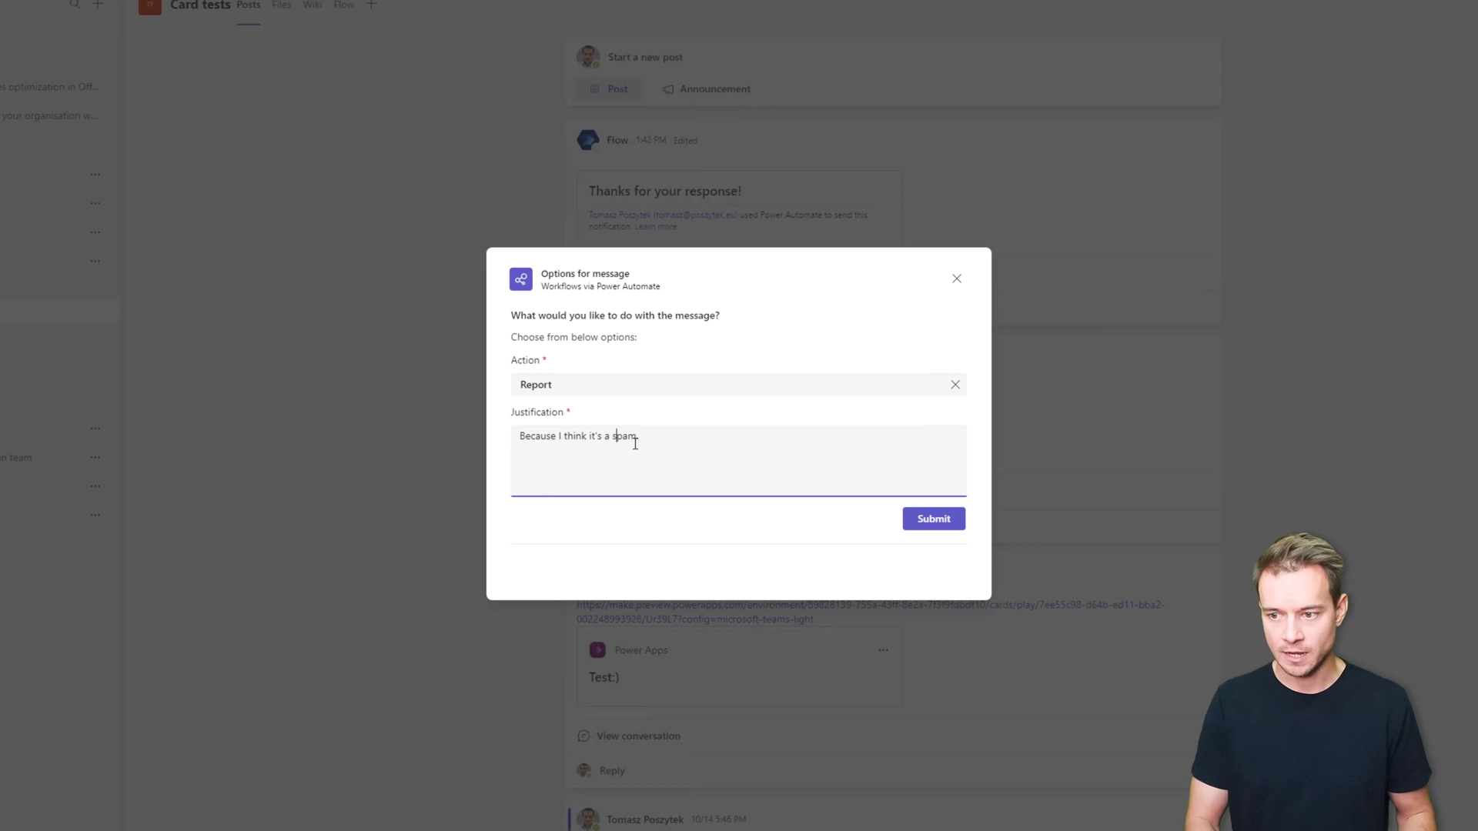
pyautogui.click(920, 527)
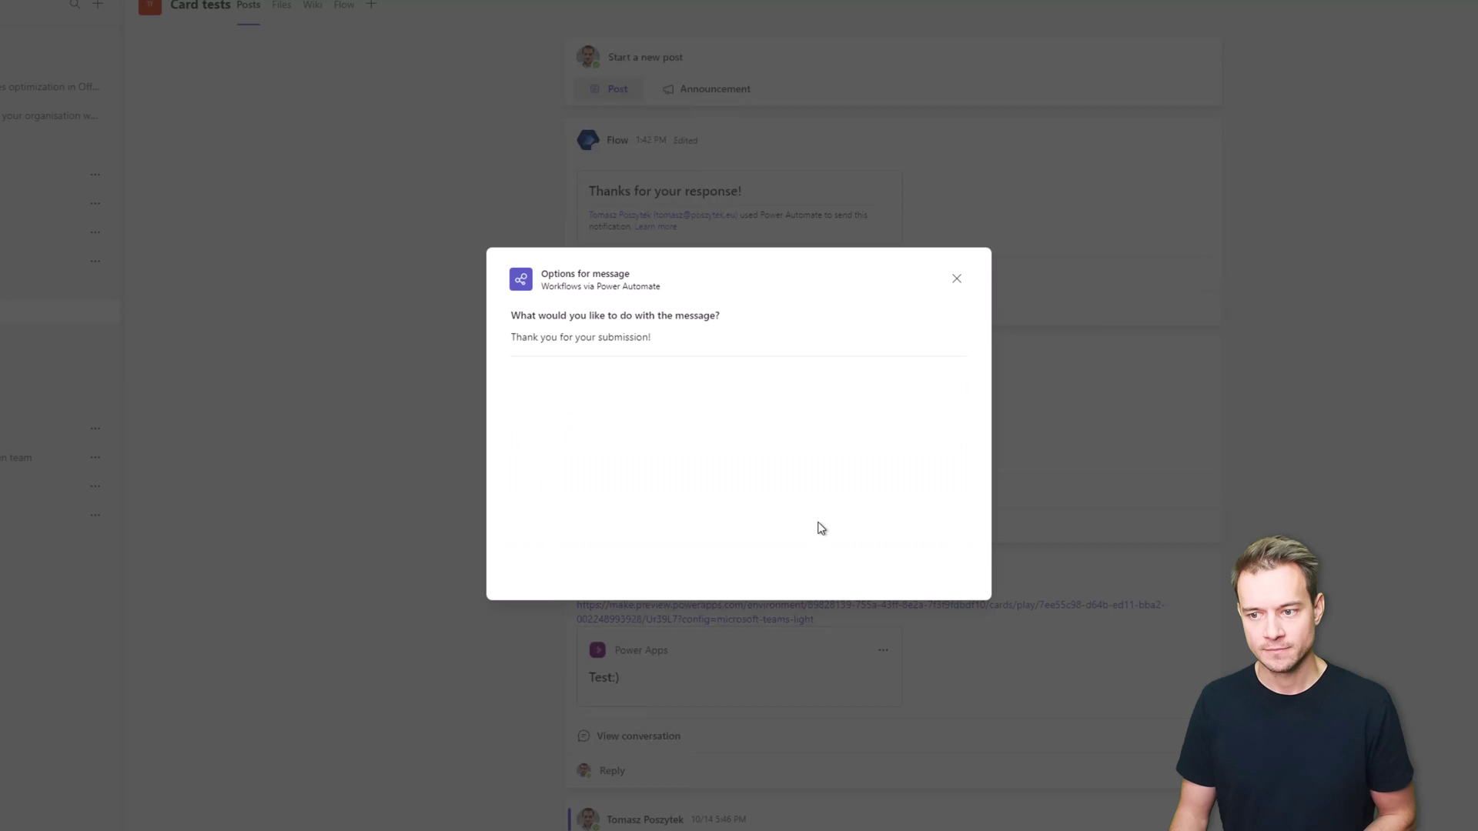
pyautogui.moveTo(655, 338); pyautogui.dragTo(513, 341)
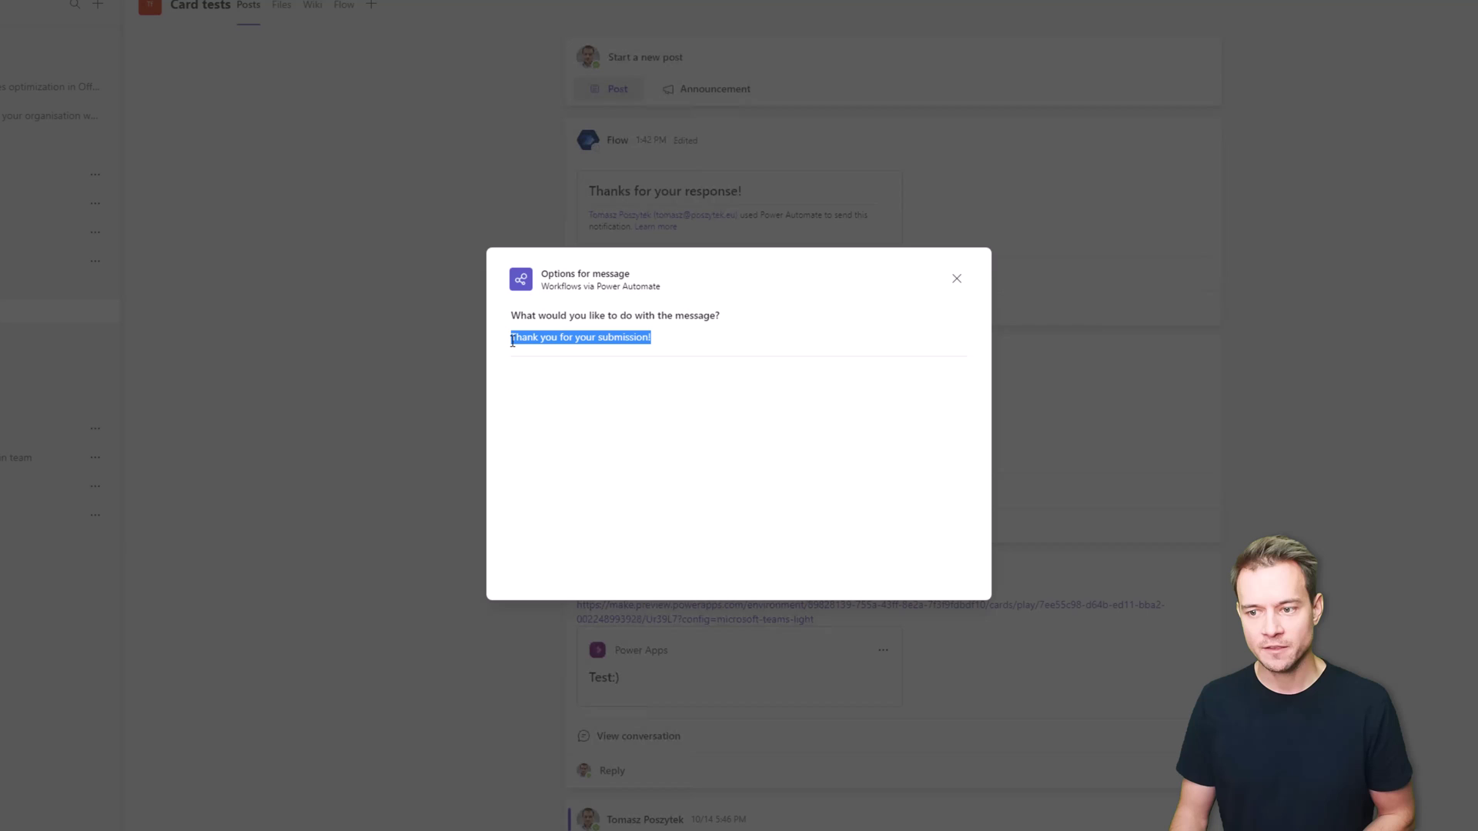
pyautogui.click(589, 342)
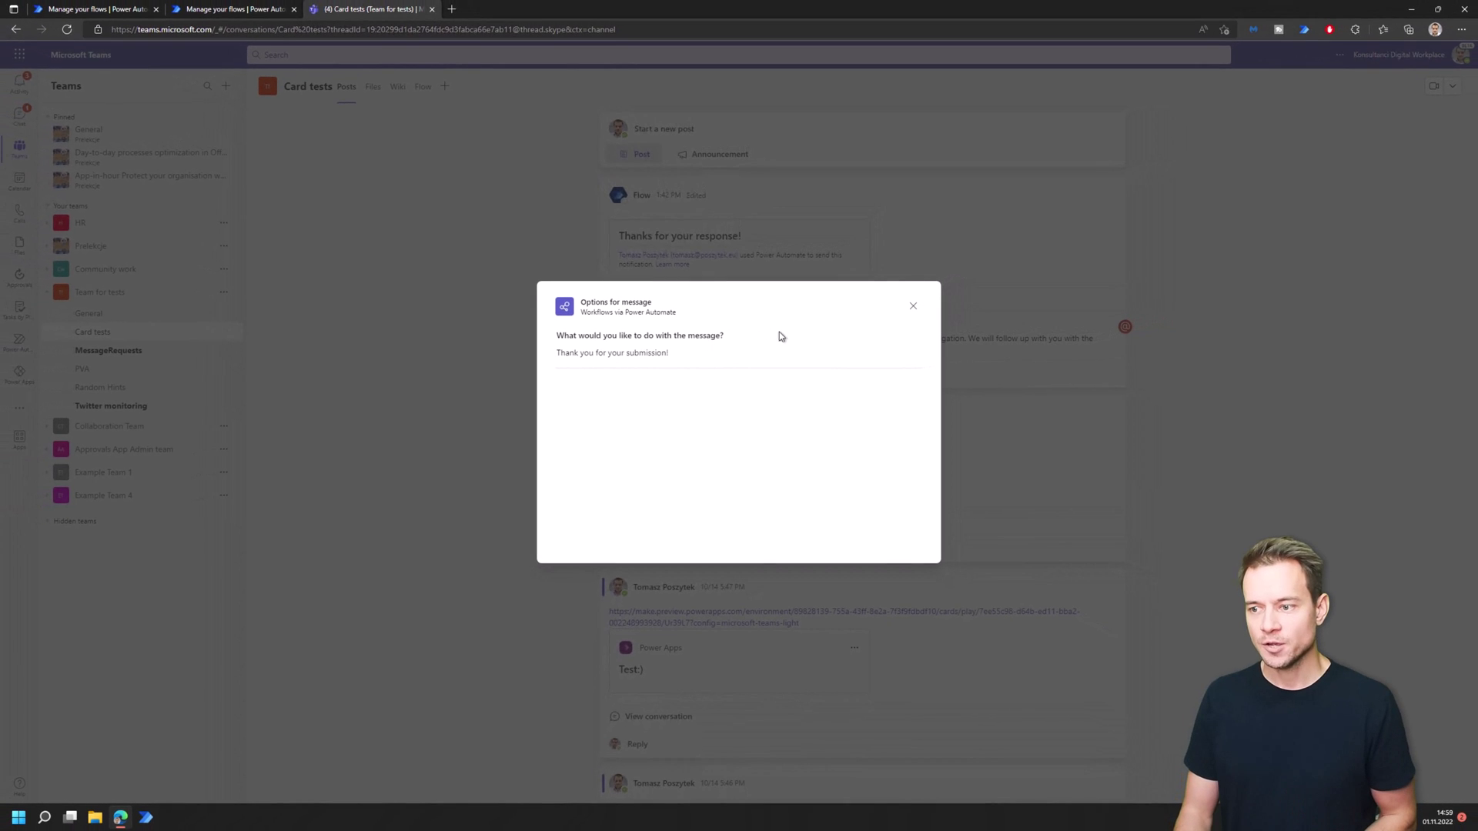
# Confirm task completion on the report card in MessageRequests, then return to Card tests
pyautogui.click(914, 311)
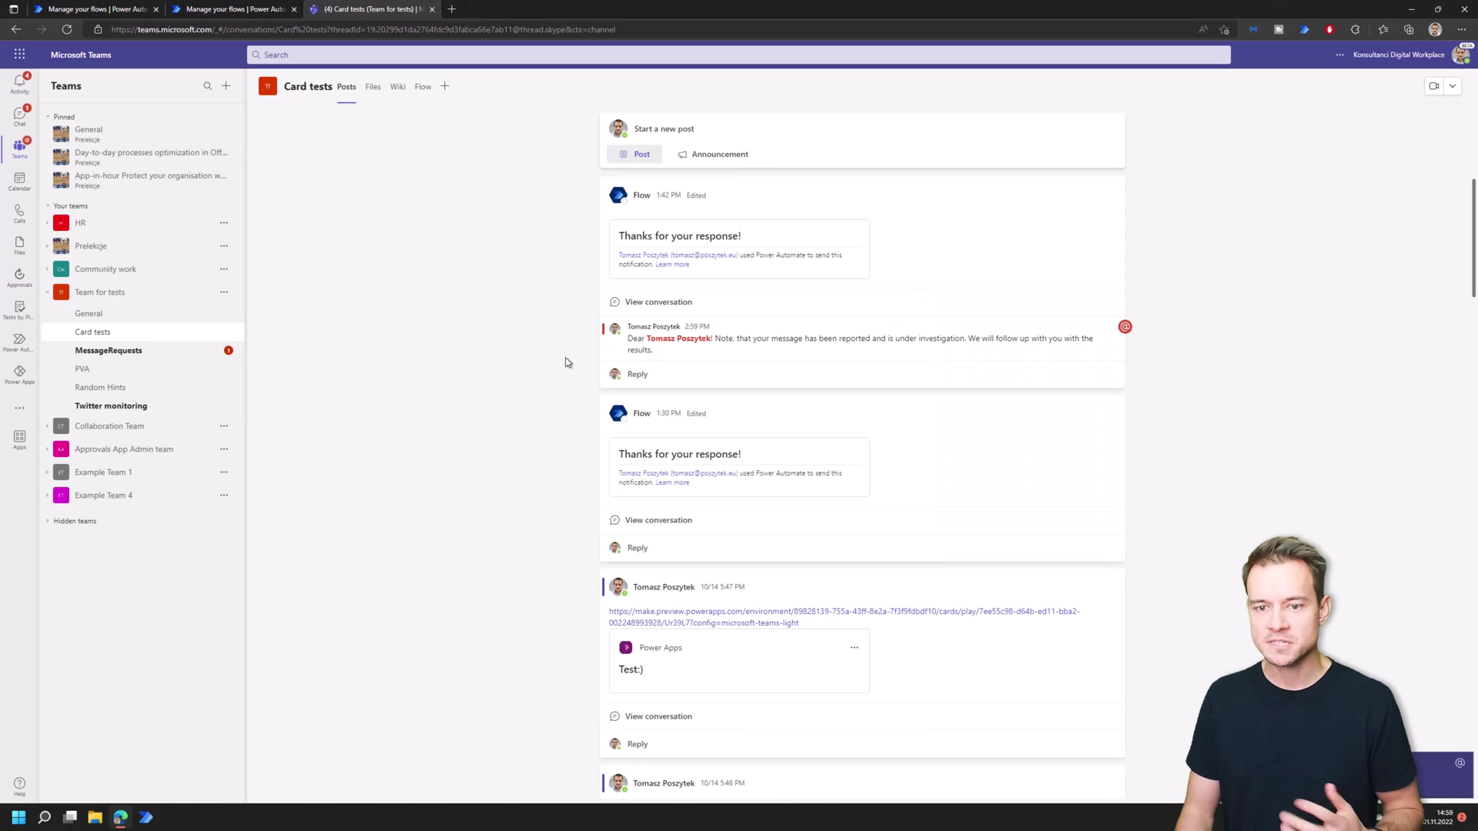
pyautogui.click(144, 354)
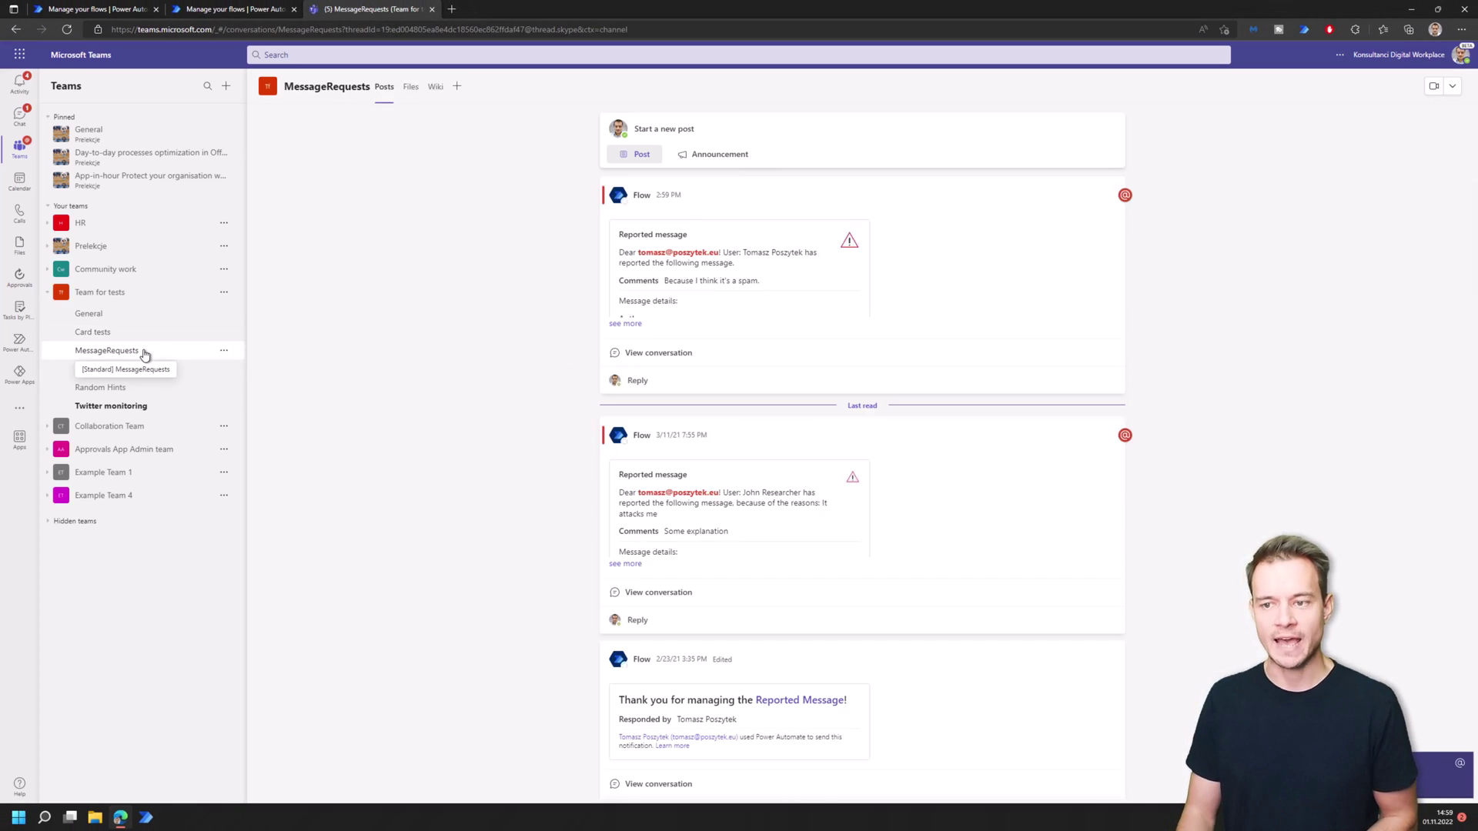
pyautogui.click(626, 324)
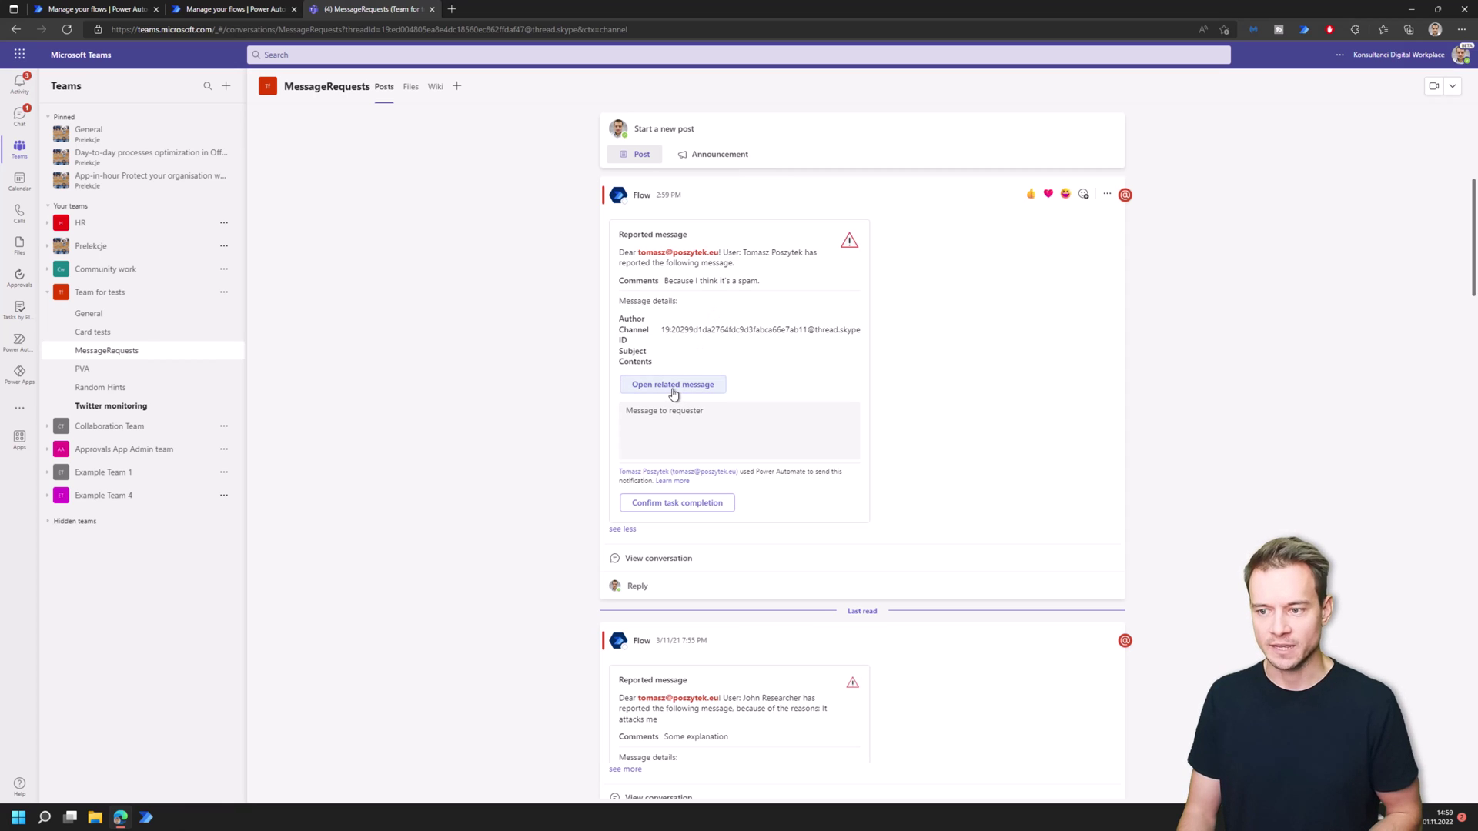
pyautogui.click(647, 508)
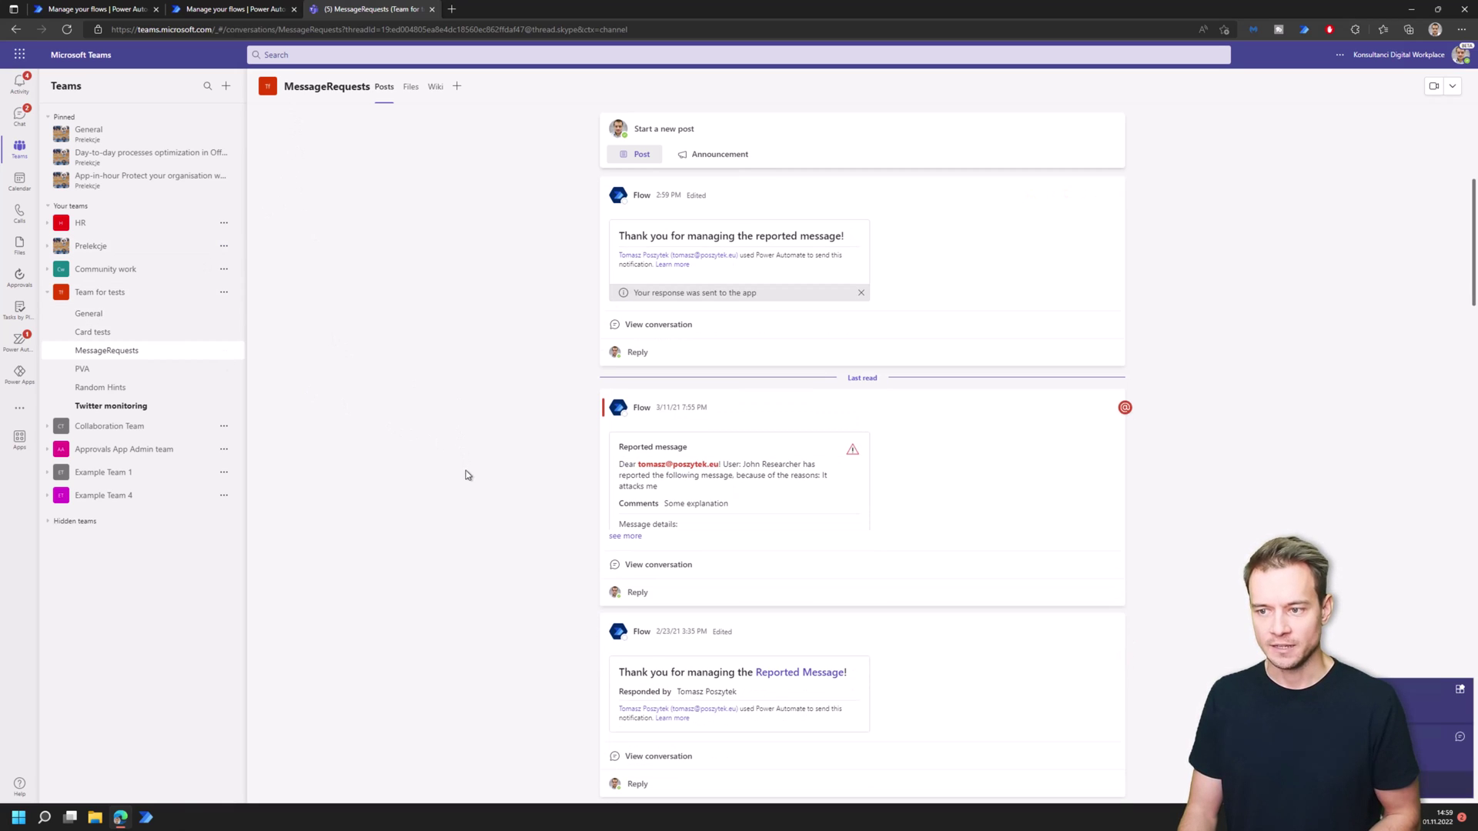
pyautogui.click(107, 341)
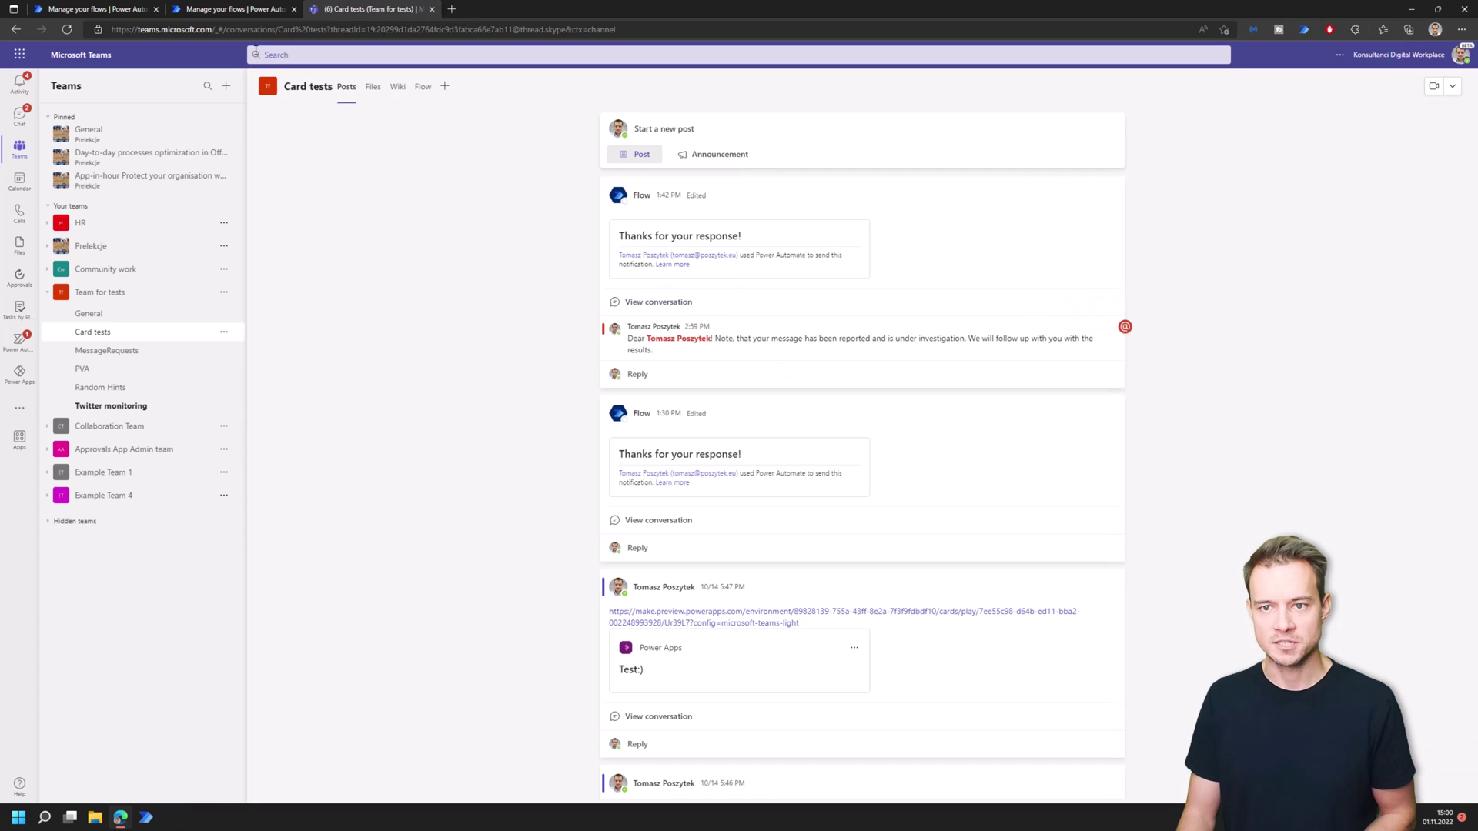
# Create an automated cloud flow named 'Say hi' with Teams trigger 'For a selected message (V2)'
pyautogui.click(231, 9)
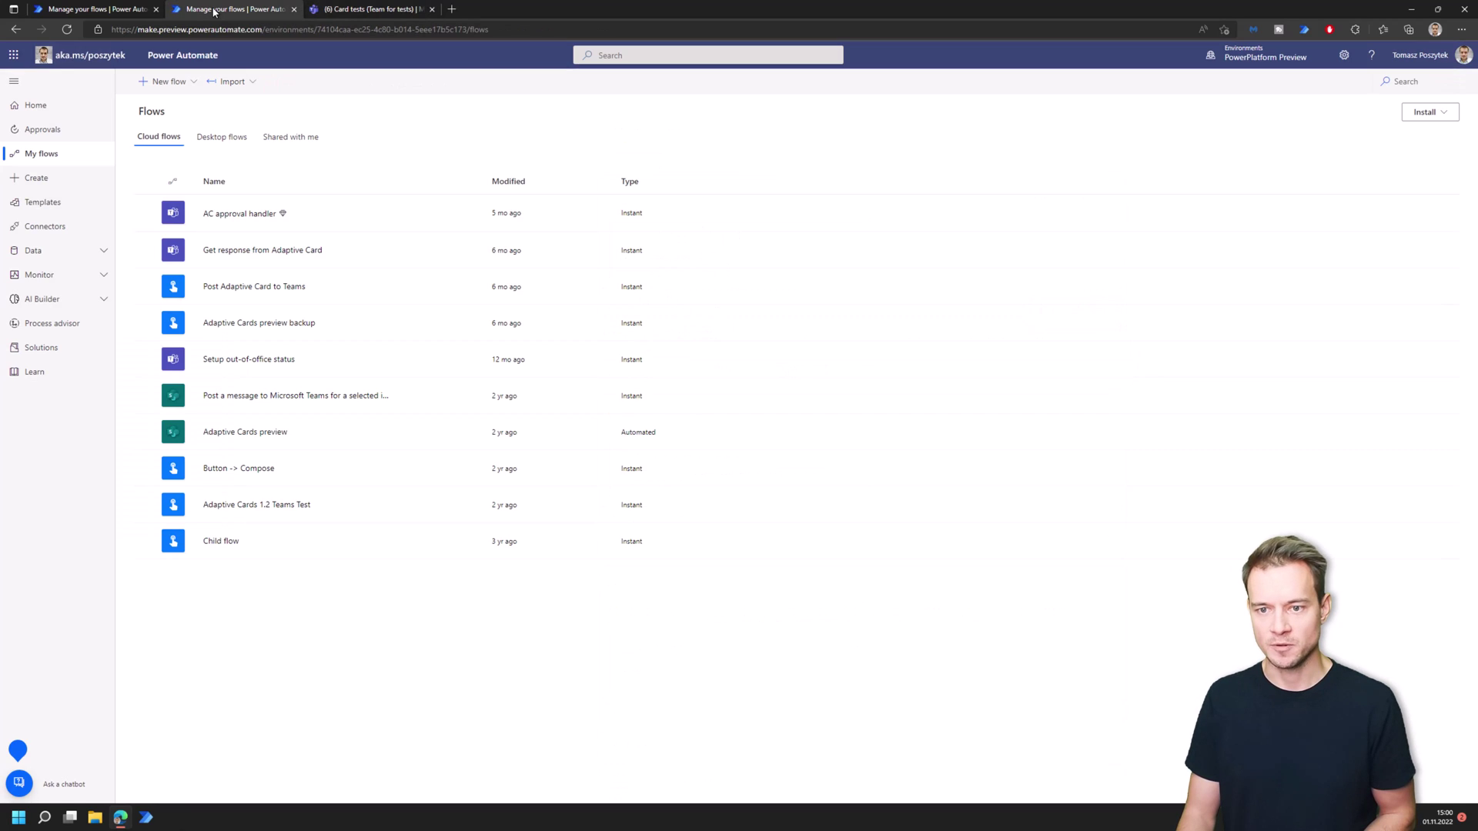
pyautogui.click(310, 139)
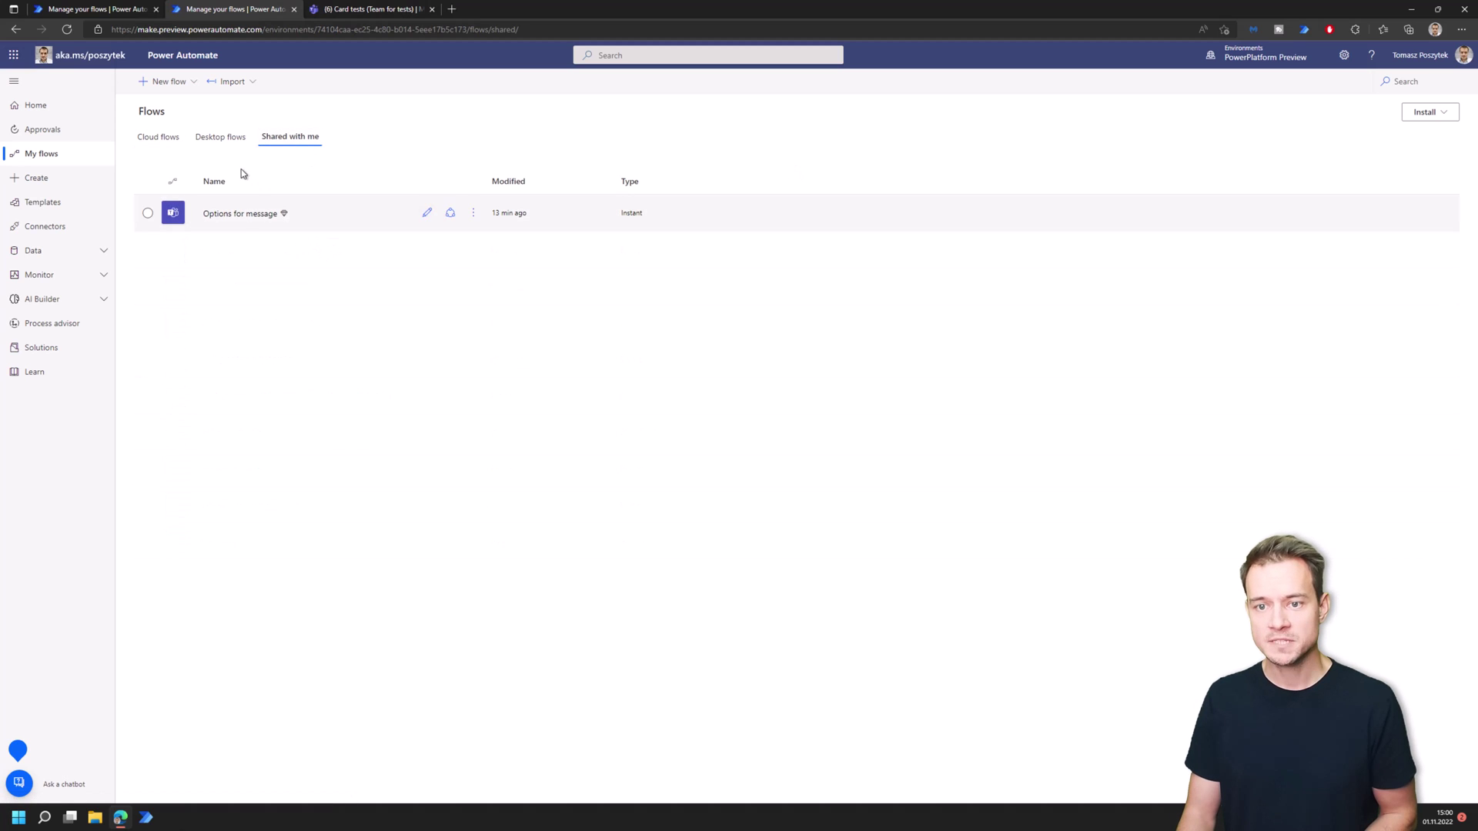
pyautogui.click(148, 141)
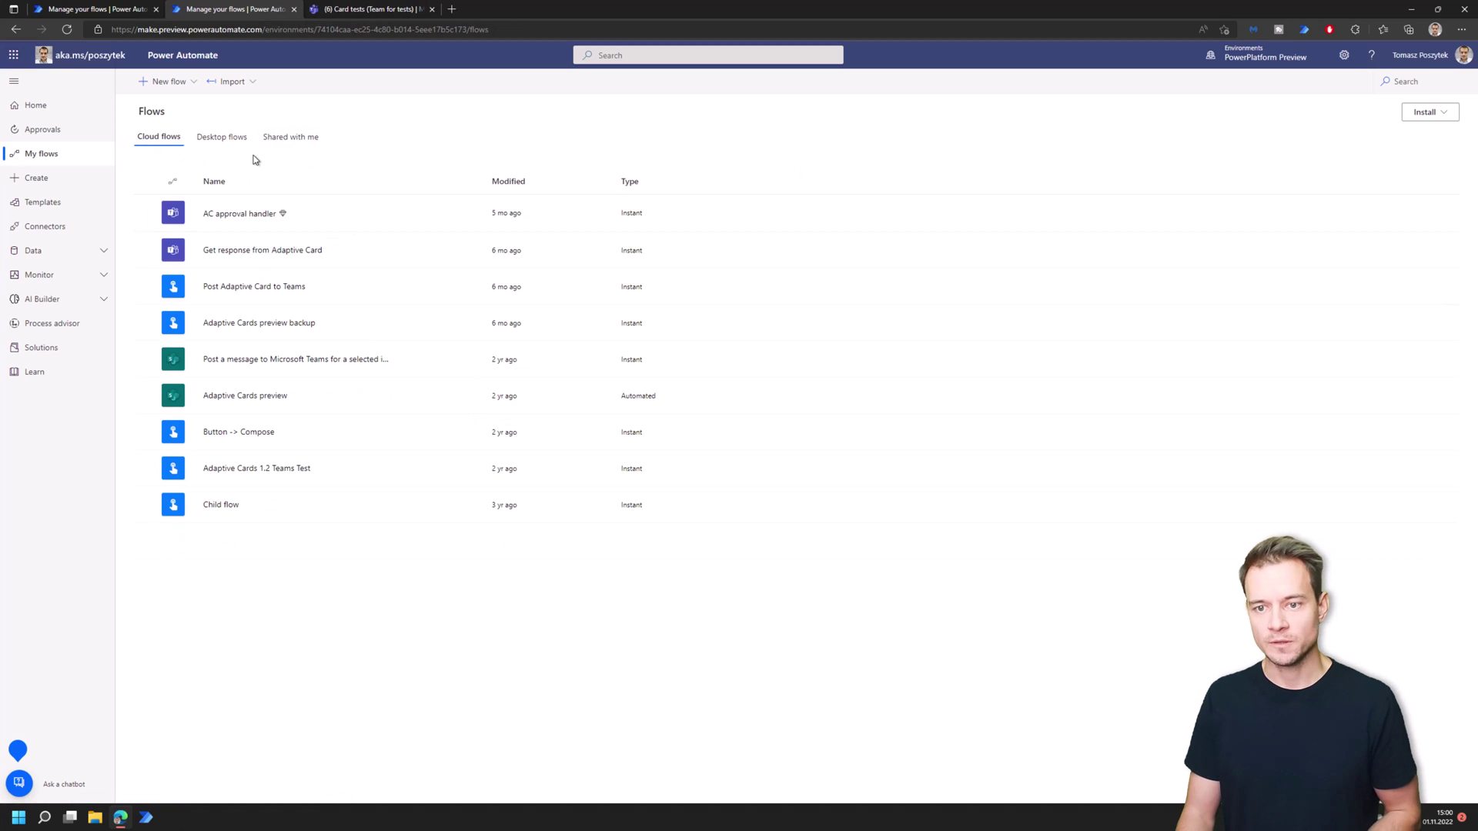
pyautogui.click(168, 83)
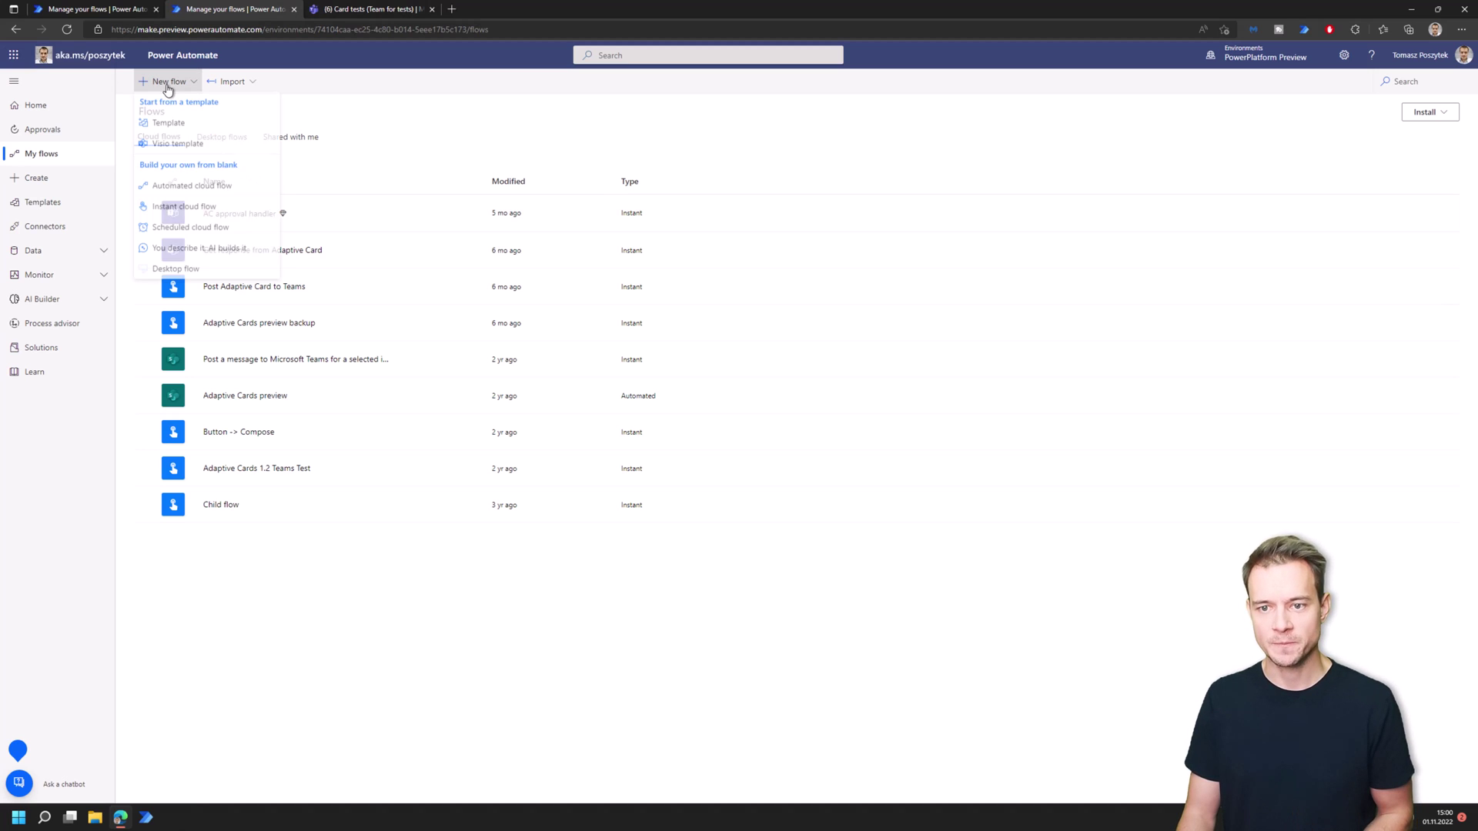
pyautogui.click(199, 190)
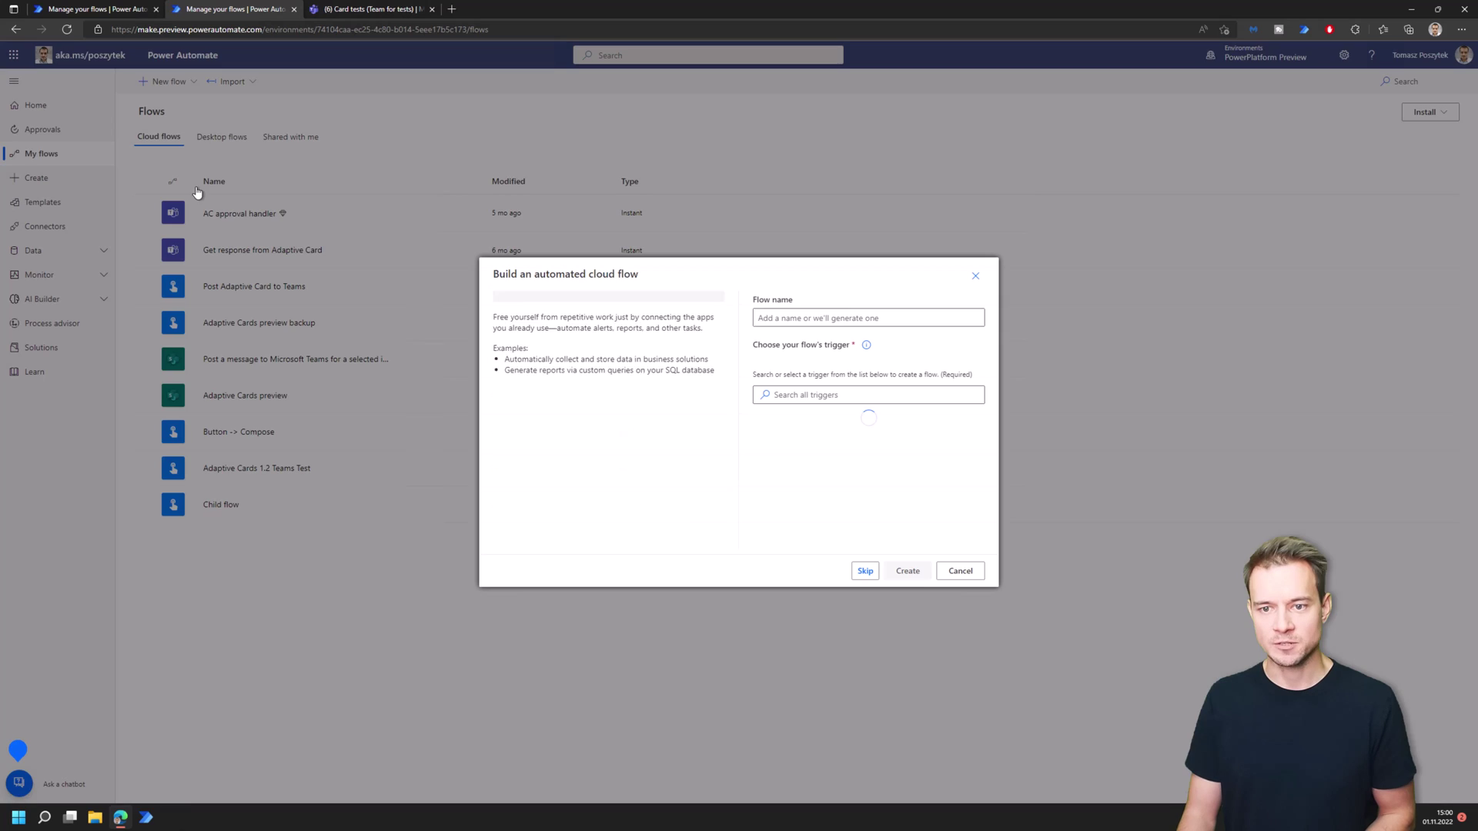
pyautogui.click(860, 570)
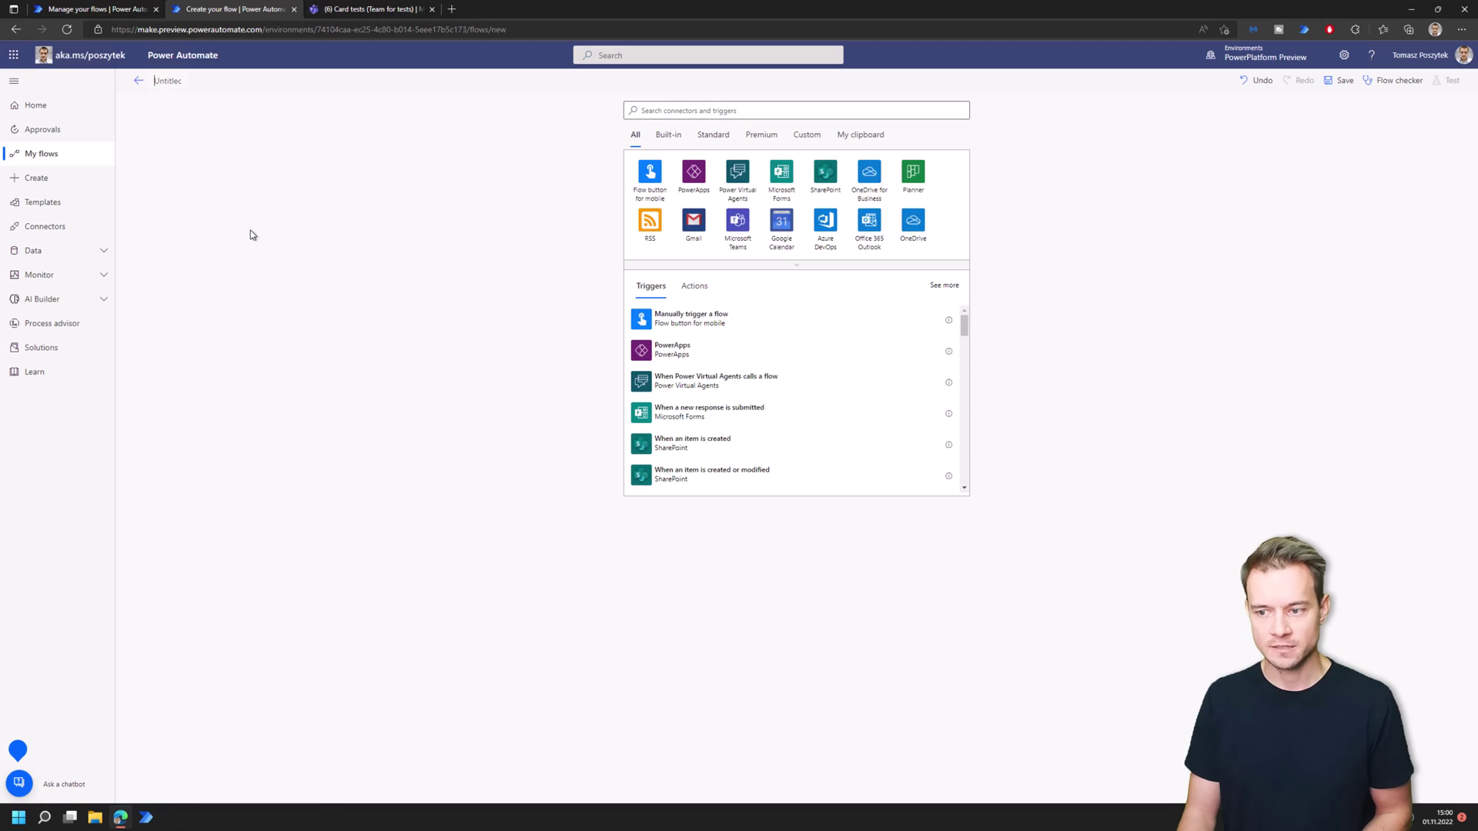
pyautogui.write('Say')
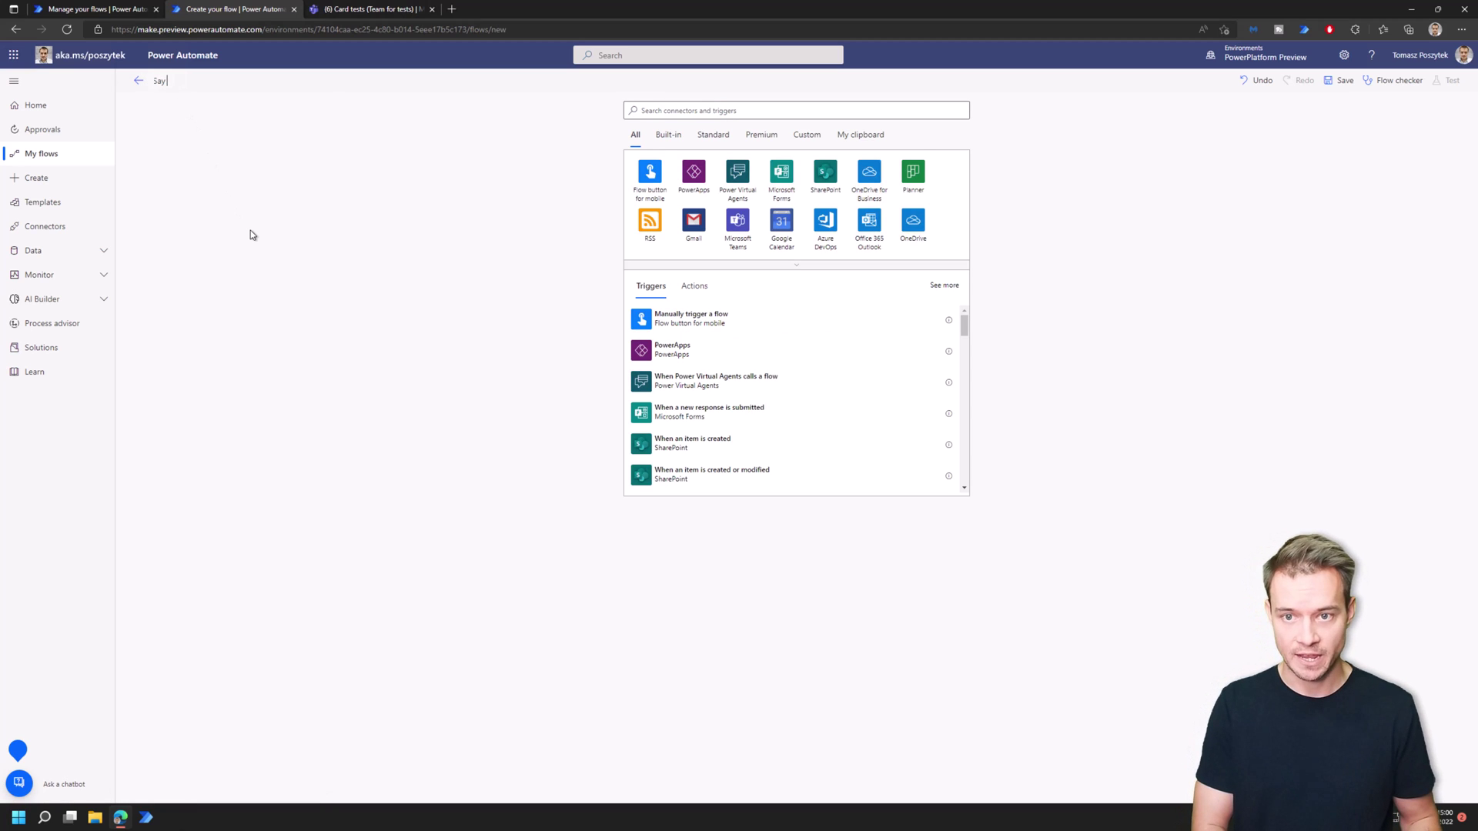
pyautogui.write(' hi!')
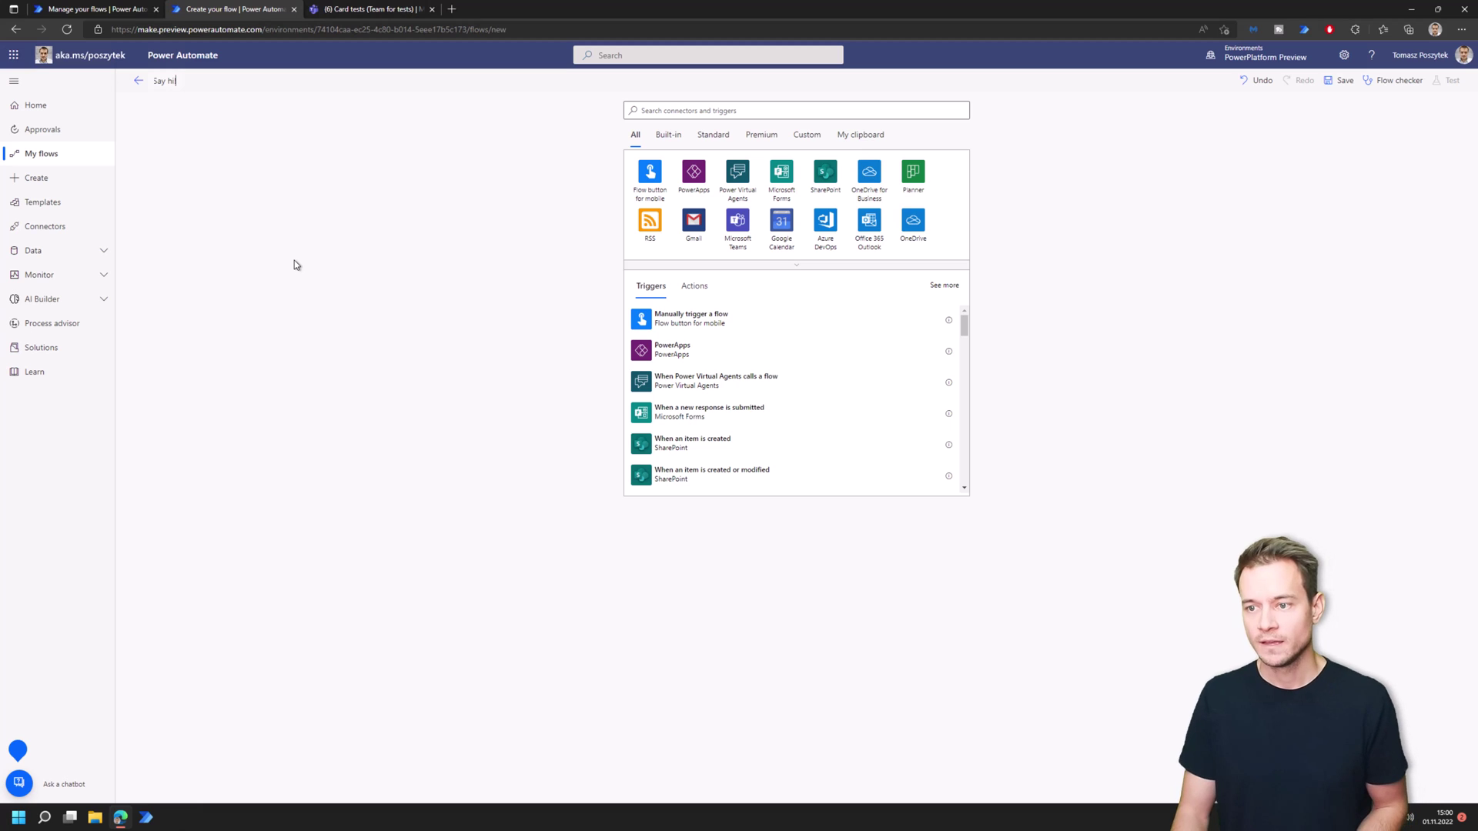
pyautogui.click(740, 231)
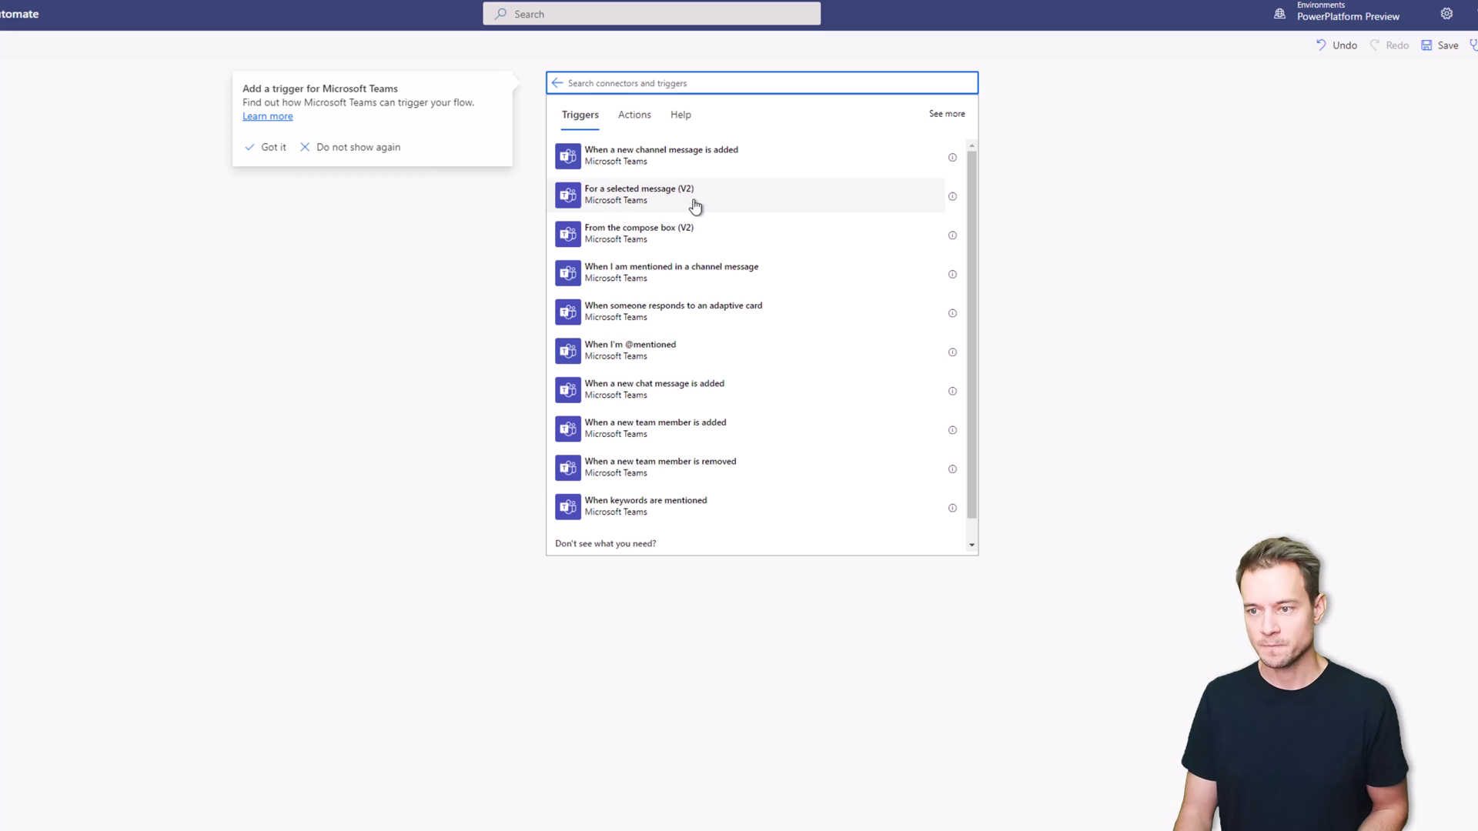
pyautogui.click(694, 206)
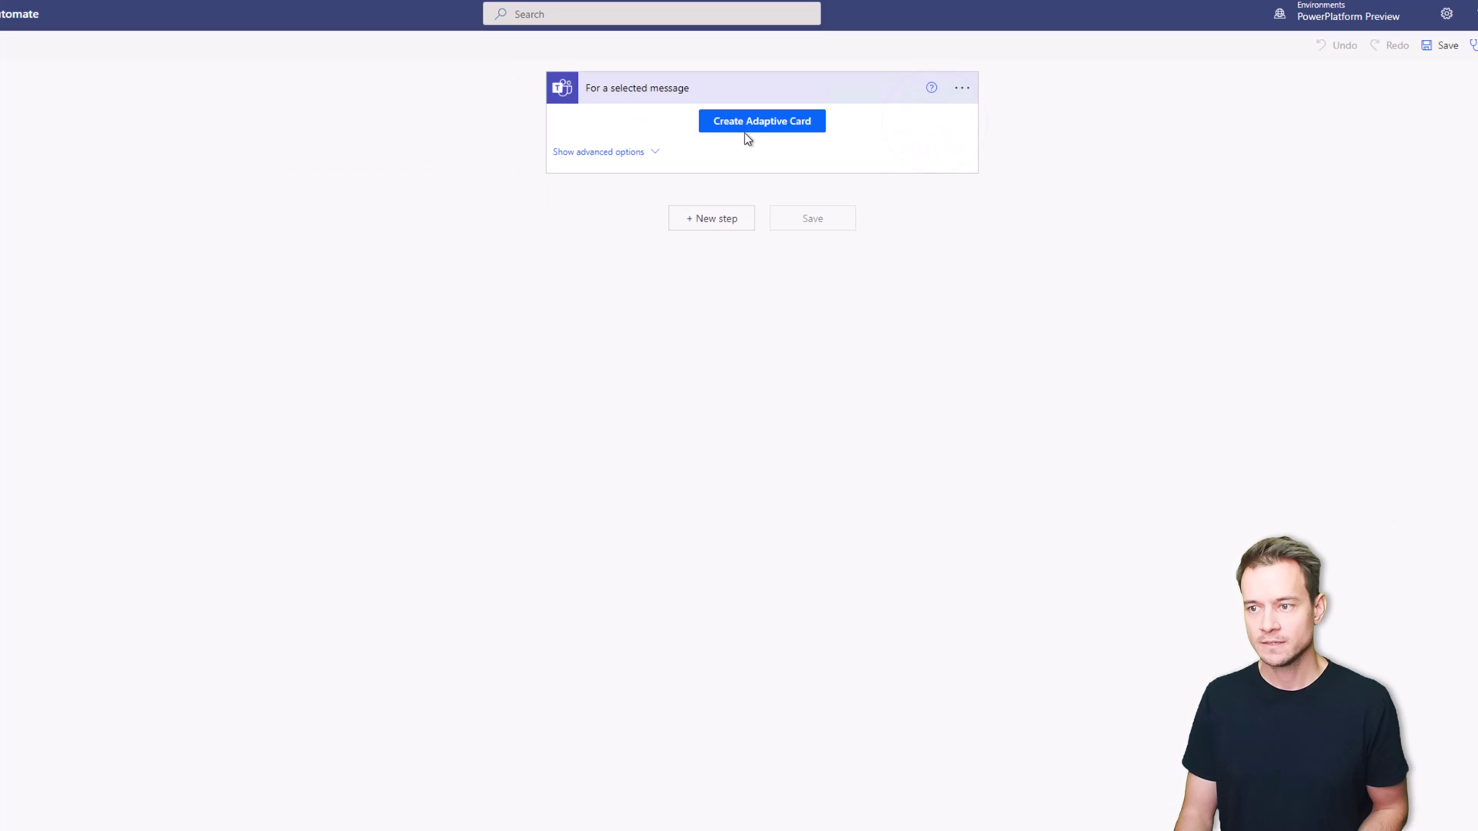
# Change the card heading to 'What would you like to say to the author?' and delete the details text
pyautogui.click(749, 123)
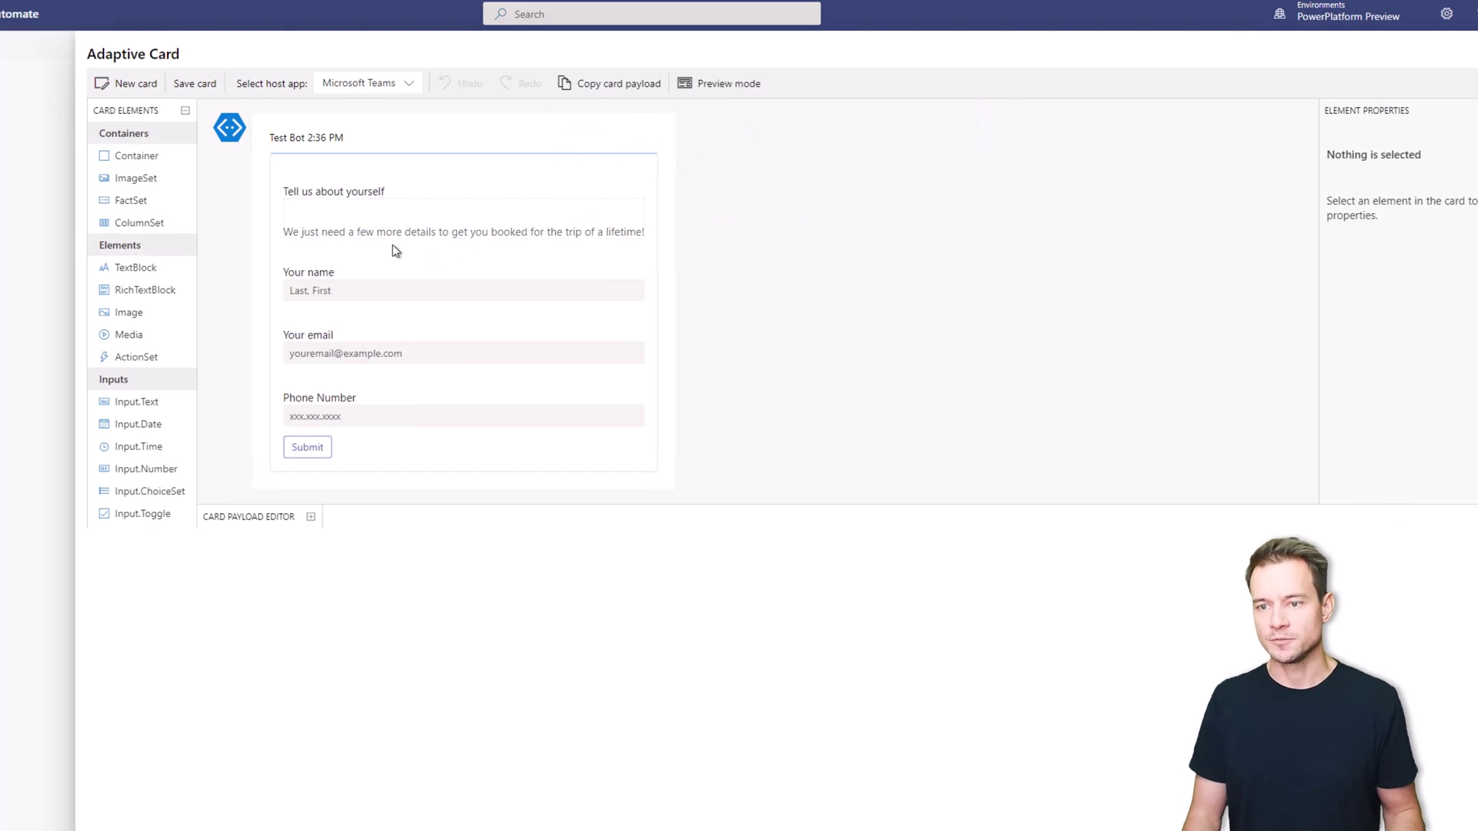
pyautogui.click(370, 192)
pyautogui.click(1446, 368)
pyautogui.hotkey('ctrl', 'a')
pyautogui.write('What')
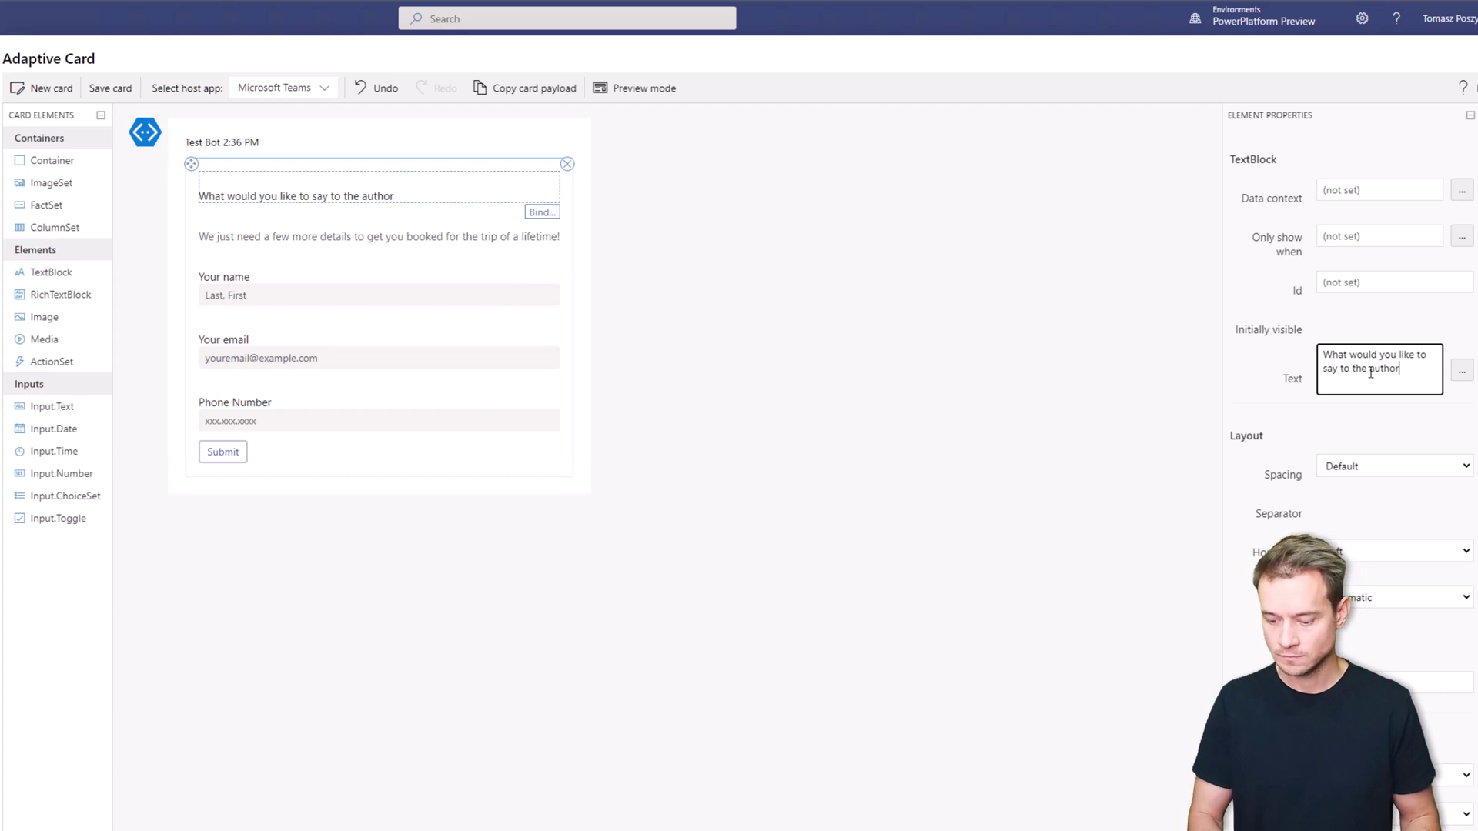
pyautogui.click(361, 239)
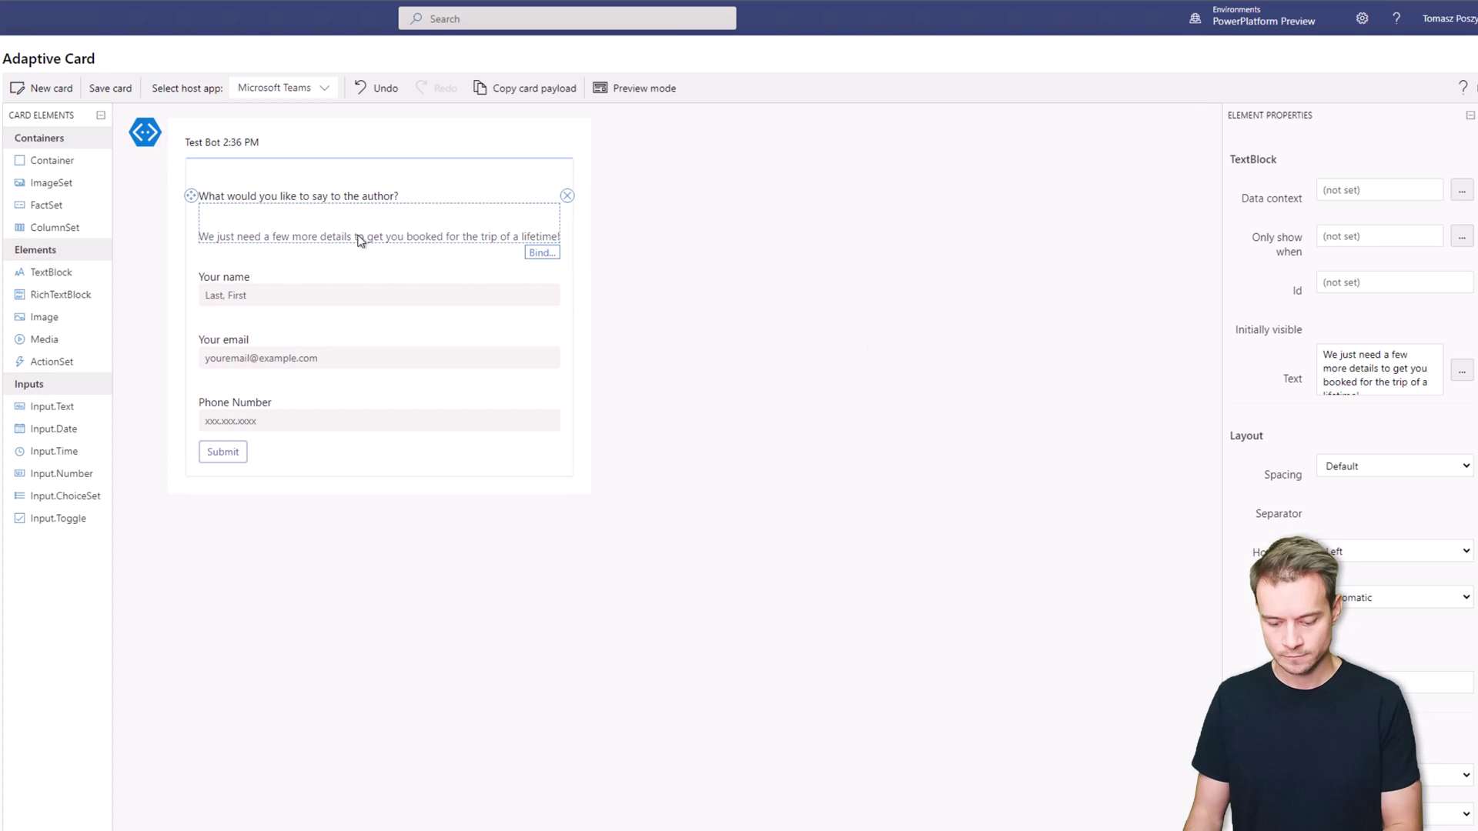
pyautogui.click(568, 196)
# Rename the 'Your name' label to 'Your message'
pyautogui.click(306, 239)
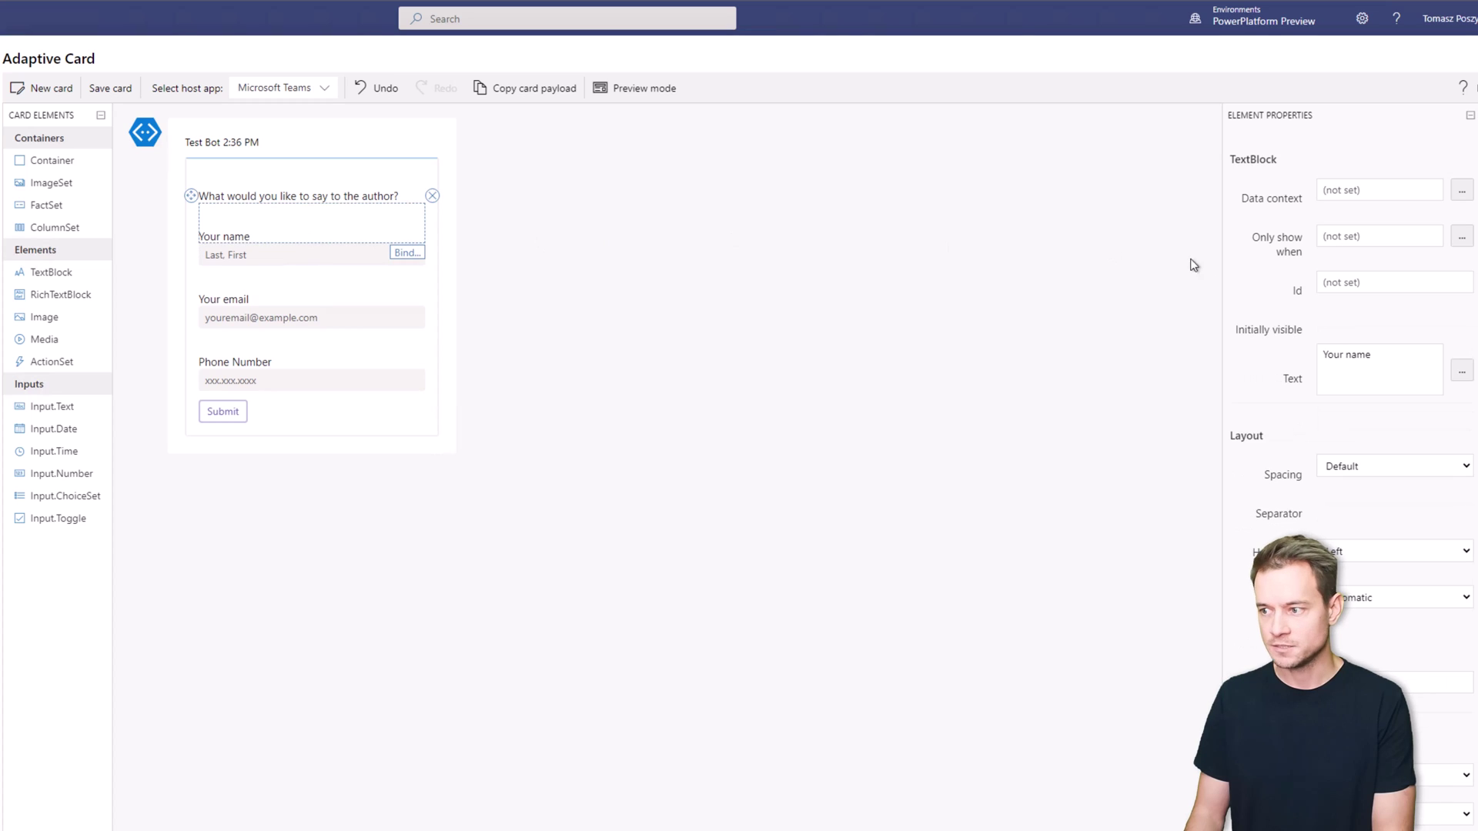
pyautogui.click(1409, 362)
pyautogui.hotkey('ctrl', 'a')
pyautogui.write('Your')
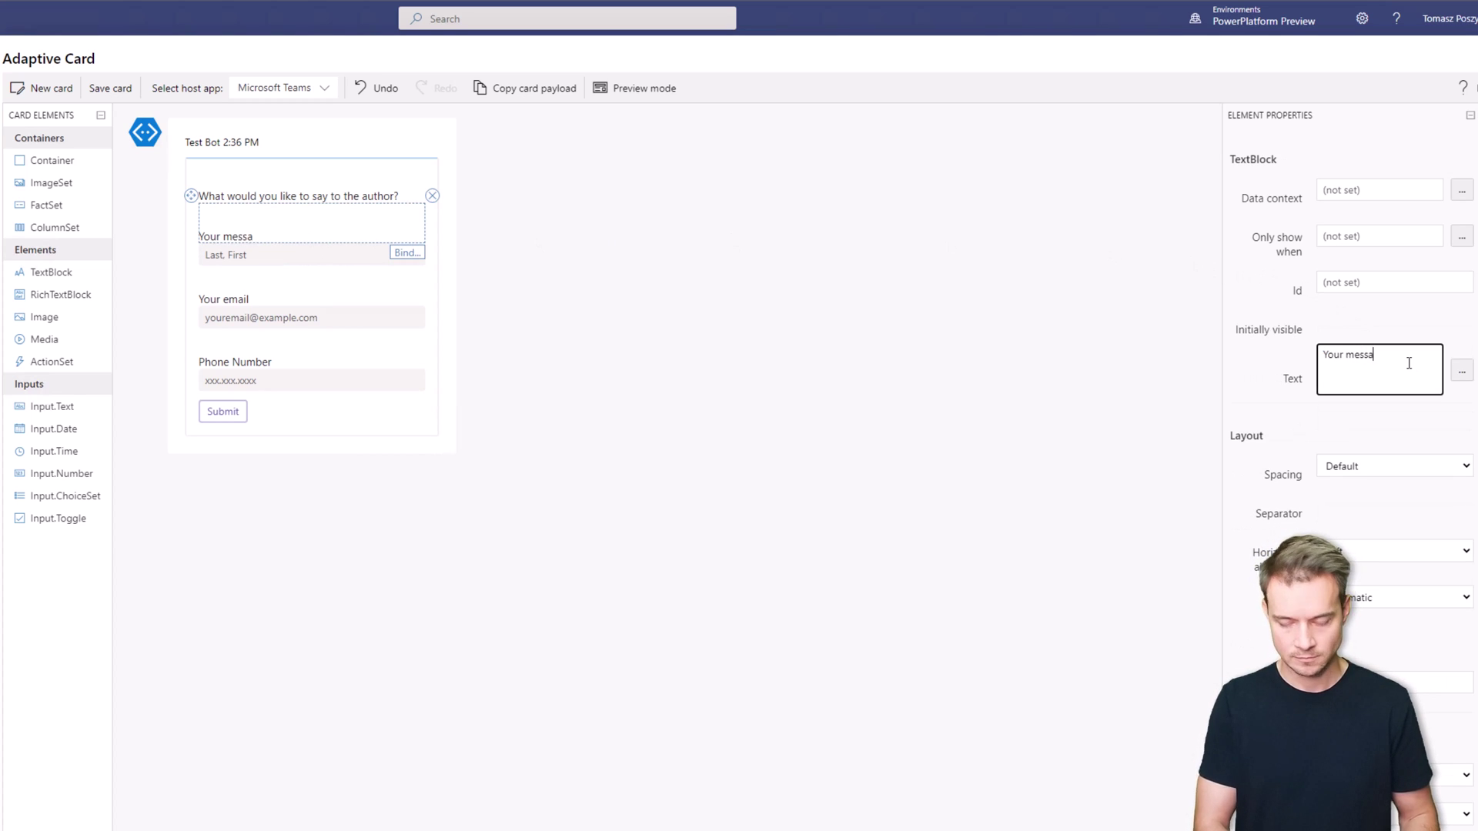
# Delete the email and phone number labels and their input fields from the card
pyautogui.click(392, 287)
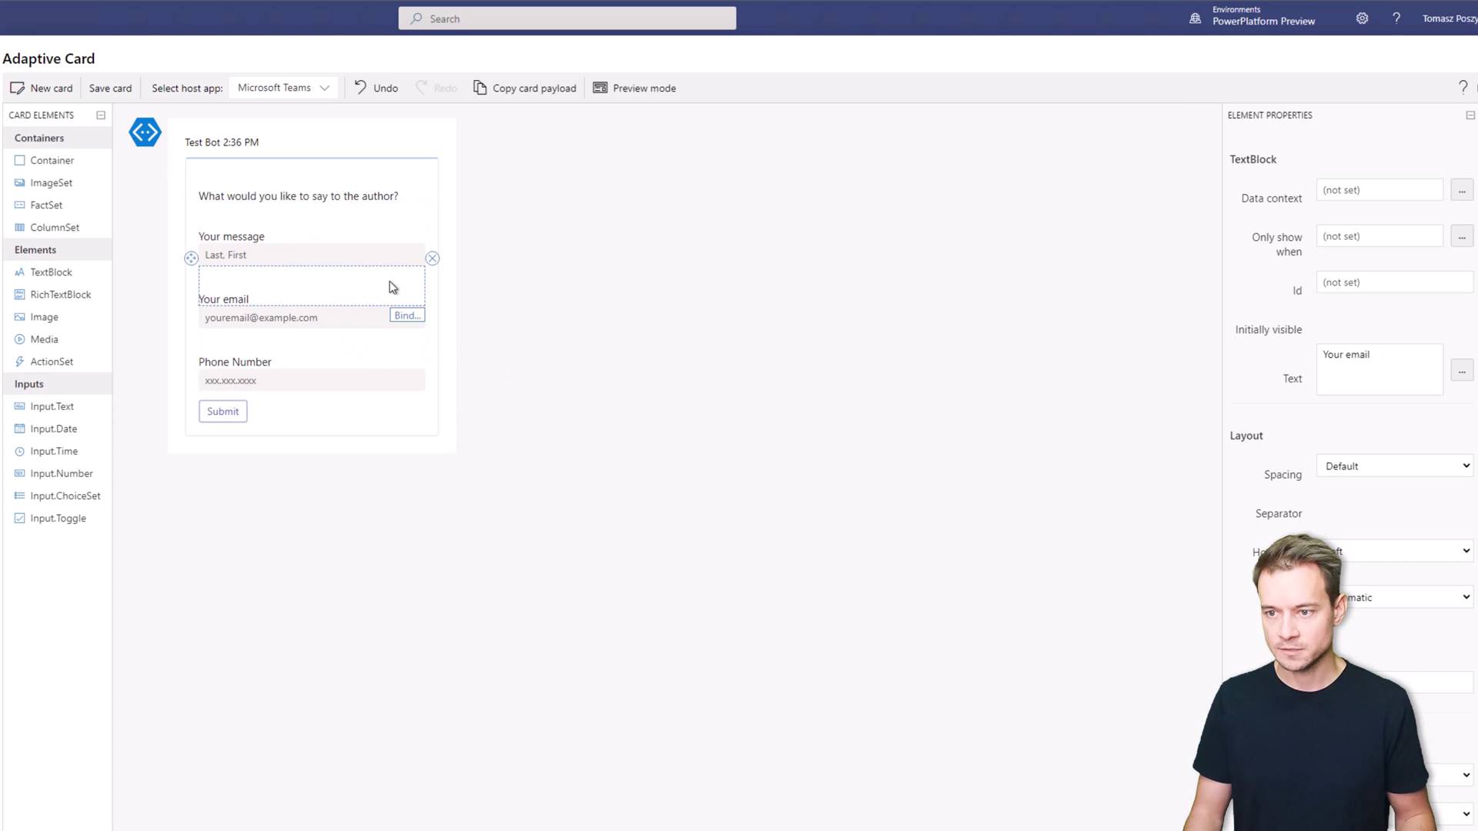
pyautogui.click(430, 261)
pyautogui.click(421, 262)
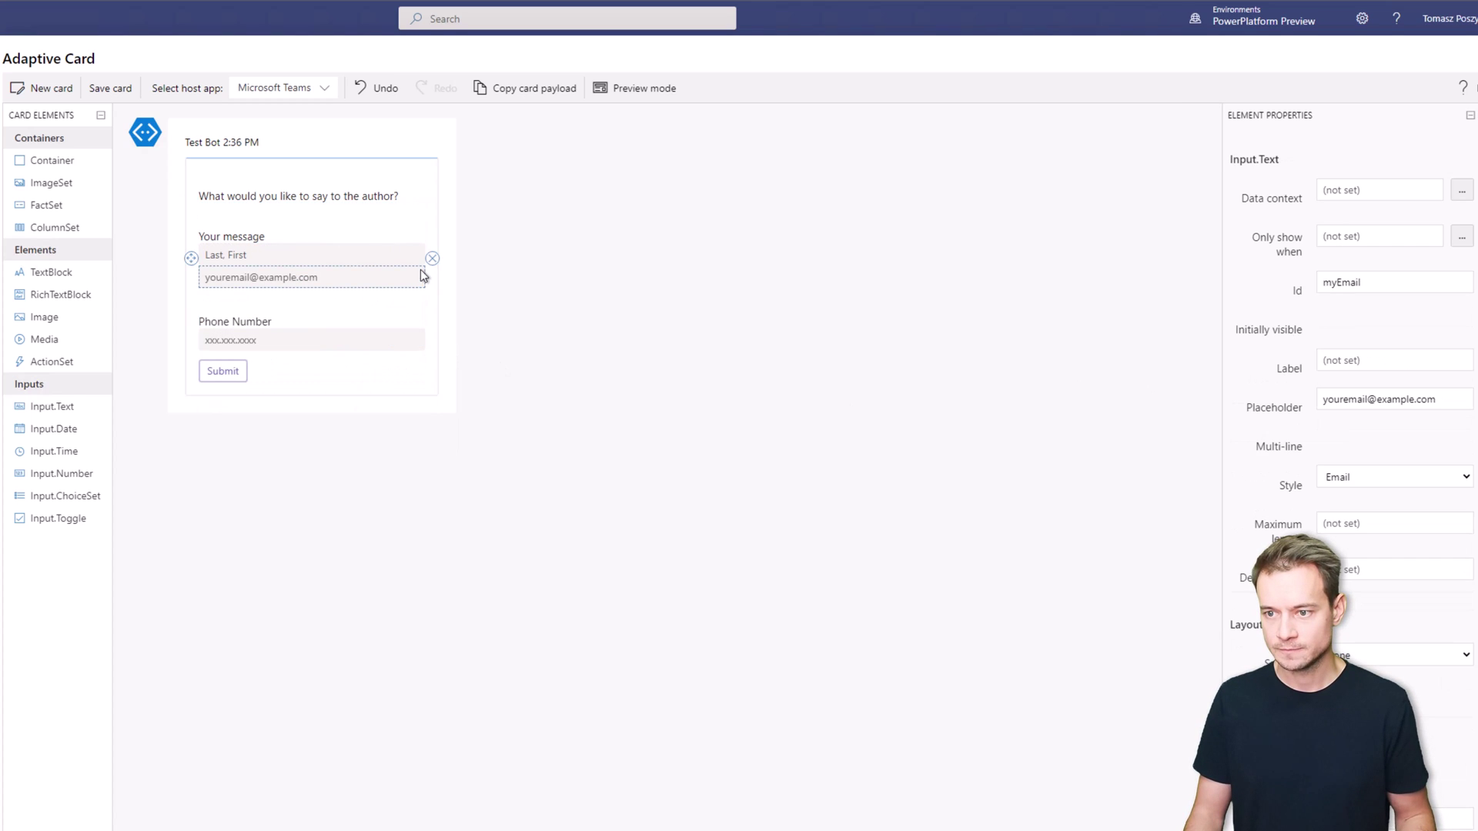
pyautogui.click(430, 266)
pyautogui.click(432, 271)
pyautogui.press('Delete')
pyautogui.click(423, 266)
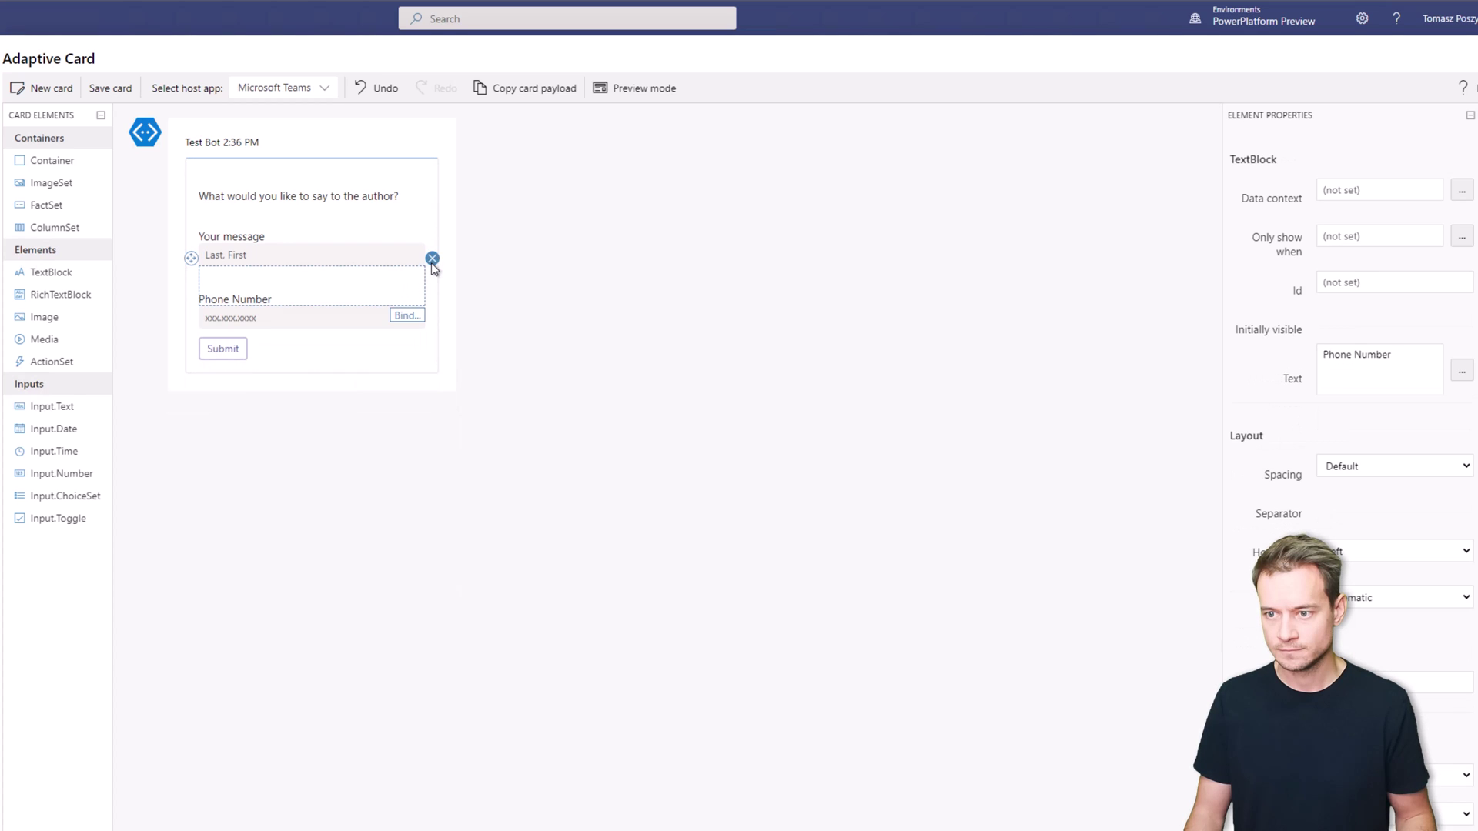
pyautogui.click(431, 261)
pyautogui.click(432, 270)
pyautogui.click(432, 262)
# Give the remaining input Id 'message' and placeholder 'Contents'
pyautogui.click(380, 258)
pyautogui.moveTo(1398, 283); pyautogui.dragTo(1227, 285)
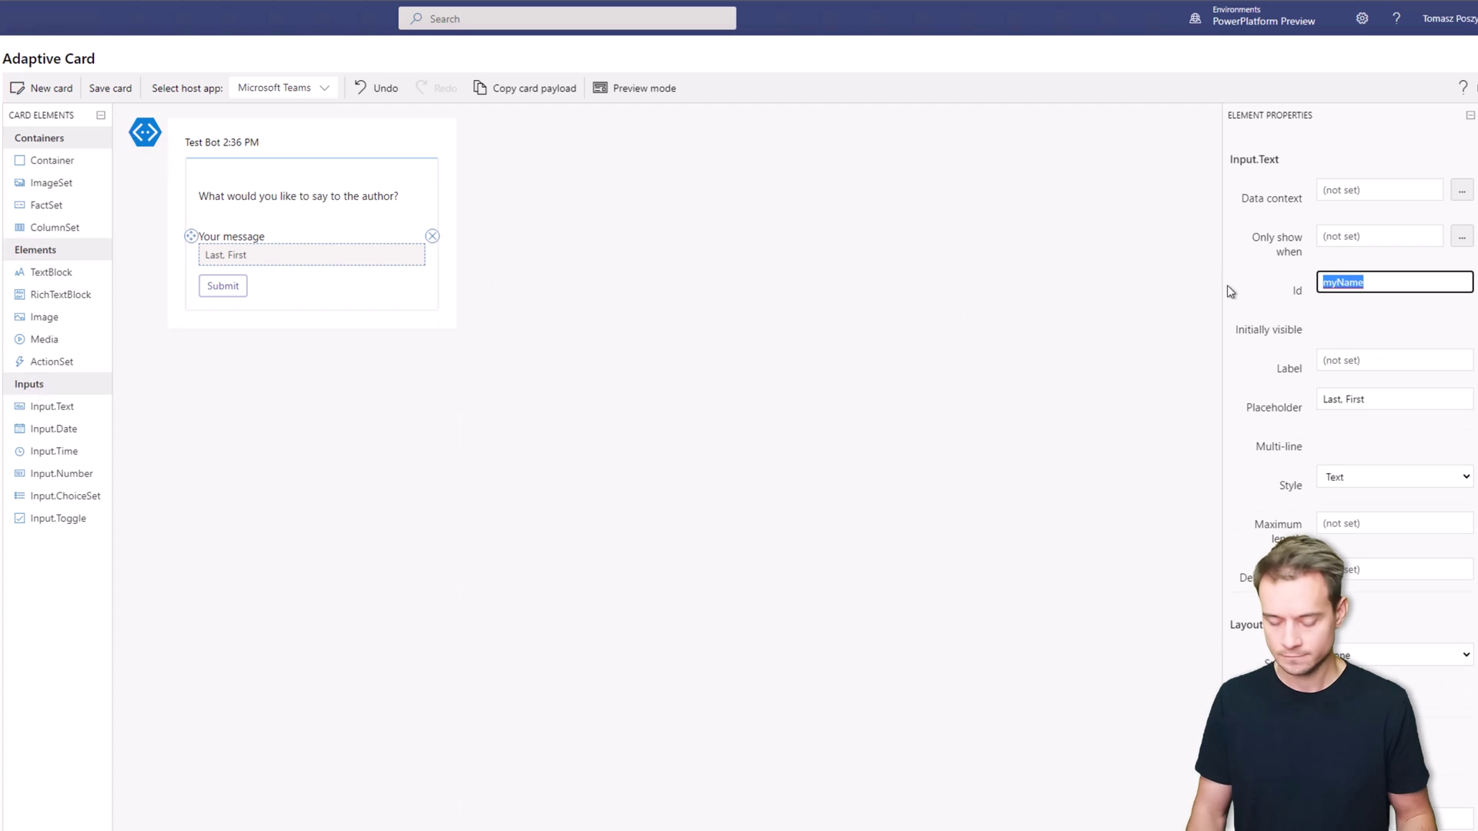
pyautogui.write('message')
pyautogui.click(1393, 402)
pyautogui.hotkey('ctrl', 'a')
pyautogui.write('Your')
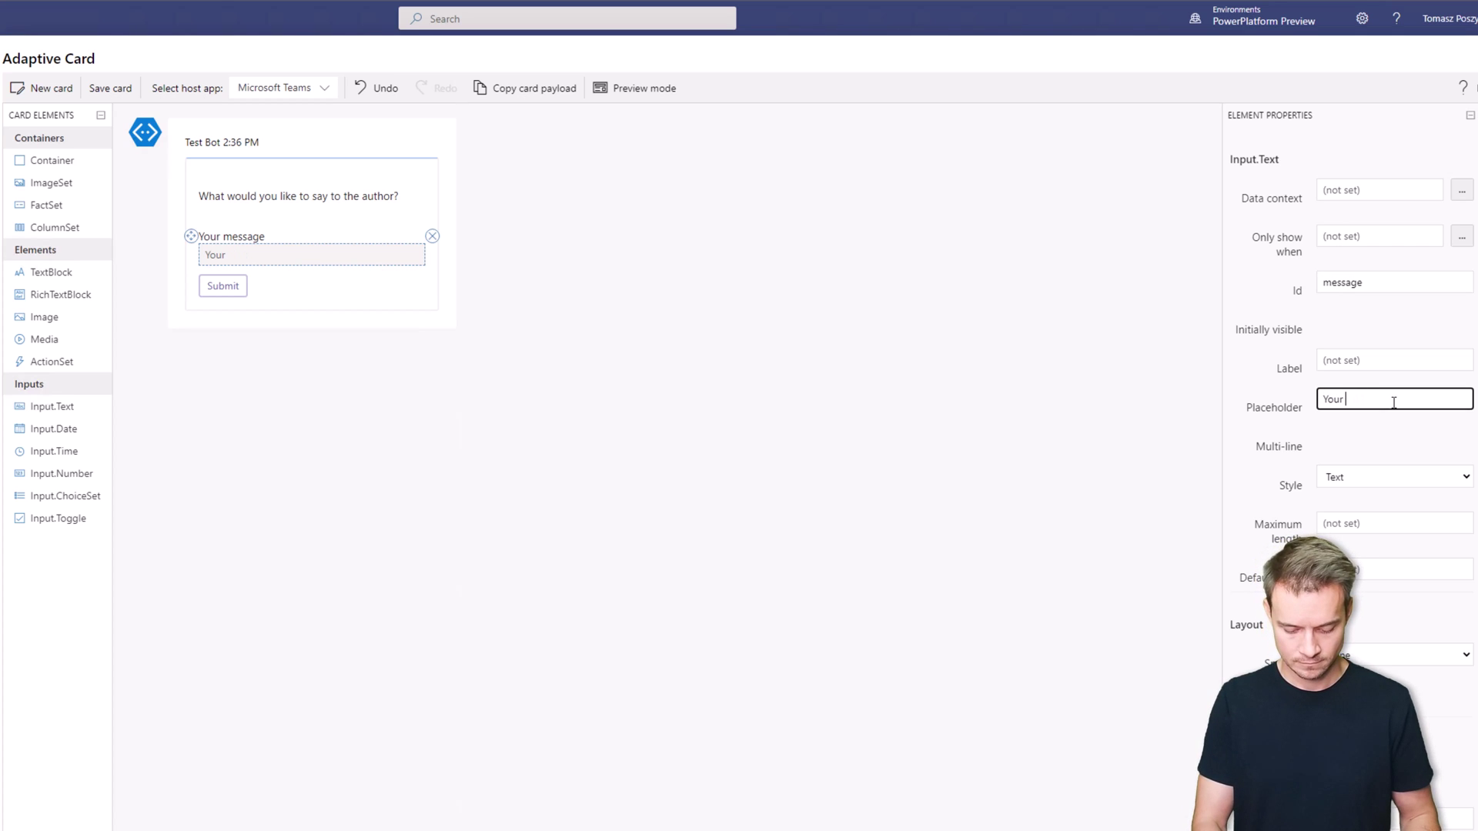
pyautogui.hotkey('ctrl', 'a')
pyautogui.write('Contents')
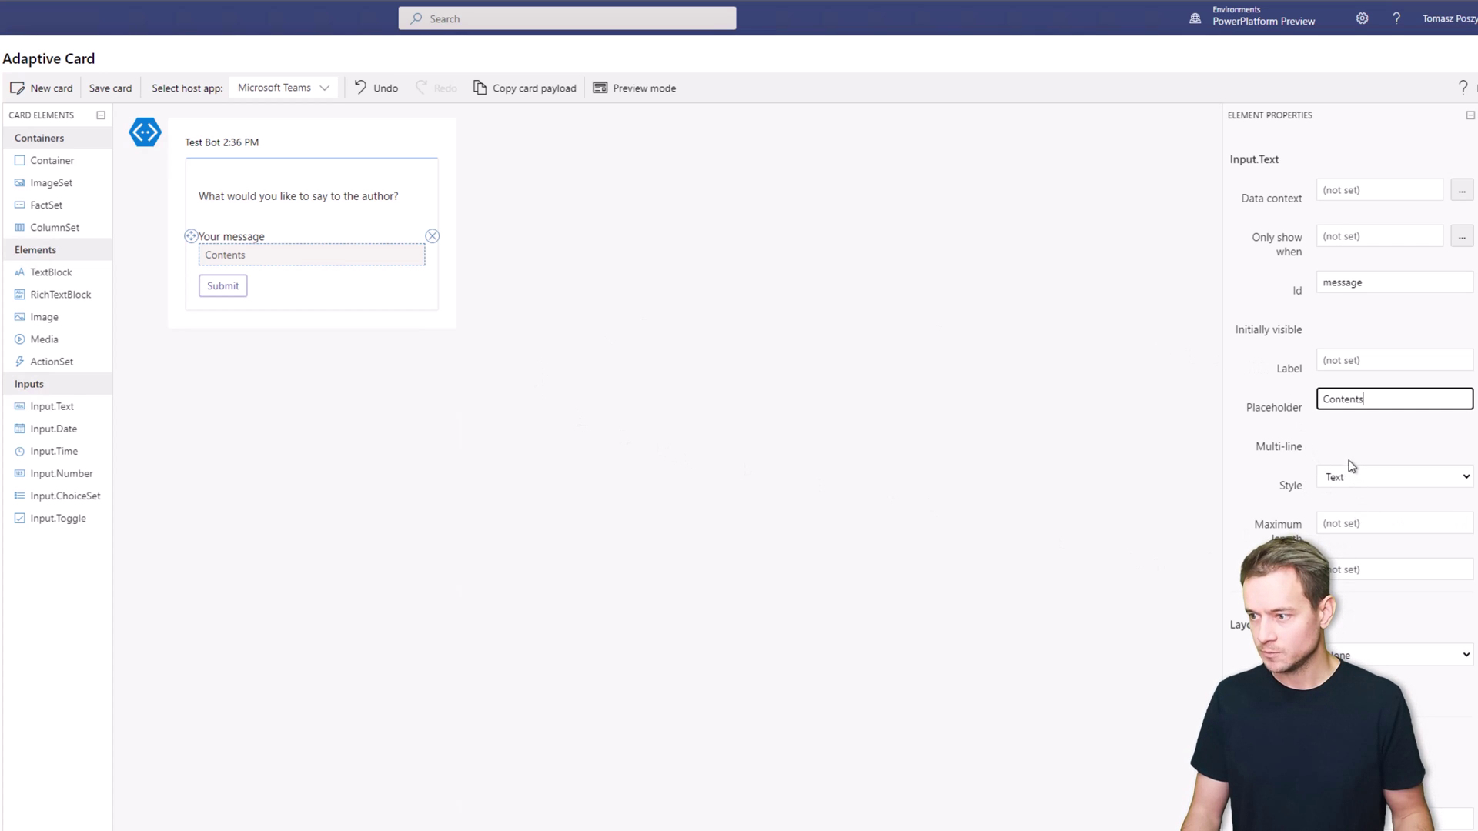
pyautogui.click(1321, 443)
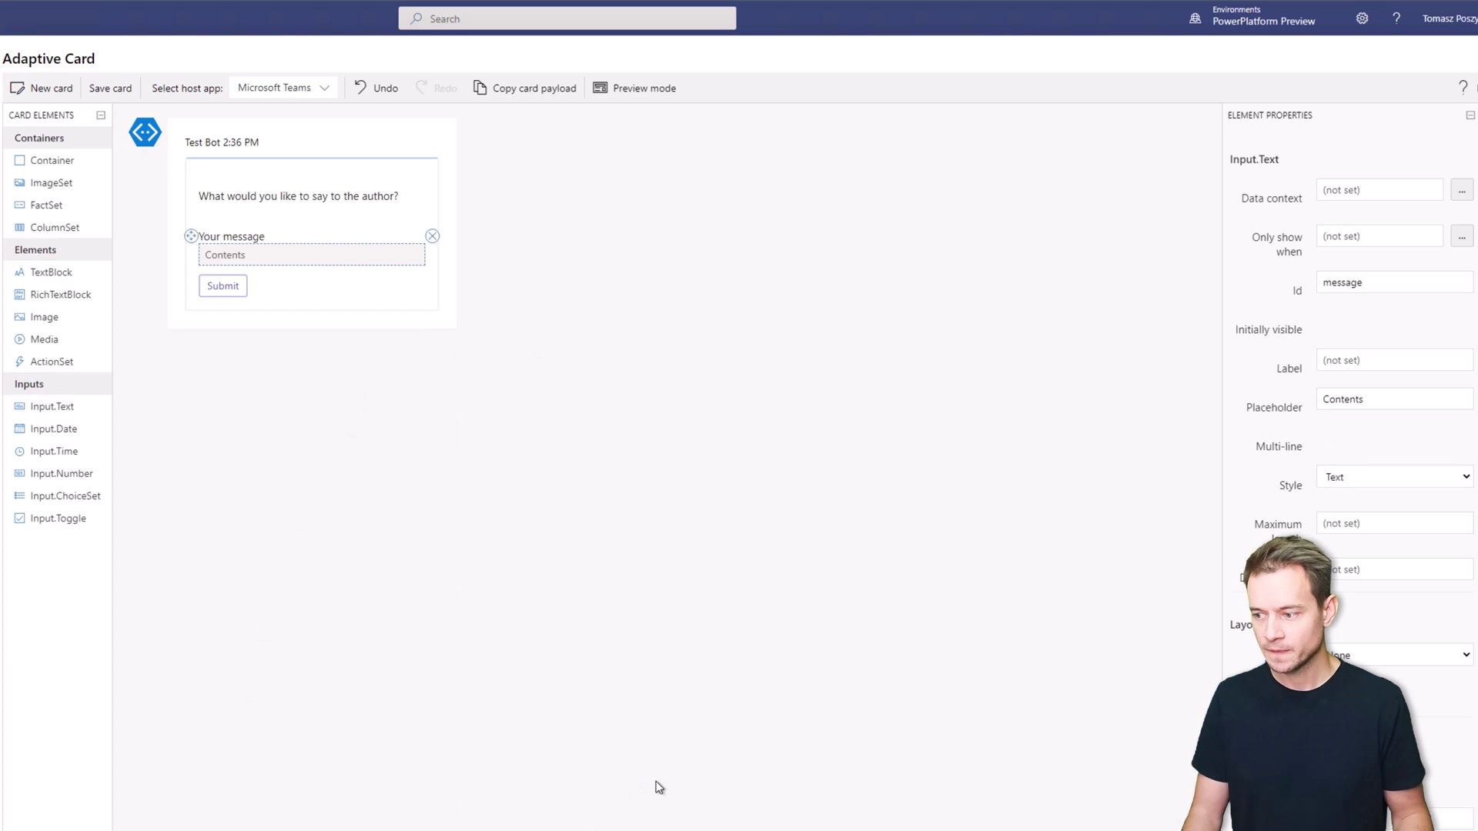
# Add "isMultiline": true to the input in the card payload JSON
pyautogui.scroll(-1, 651, 785)
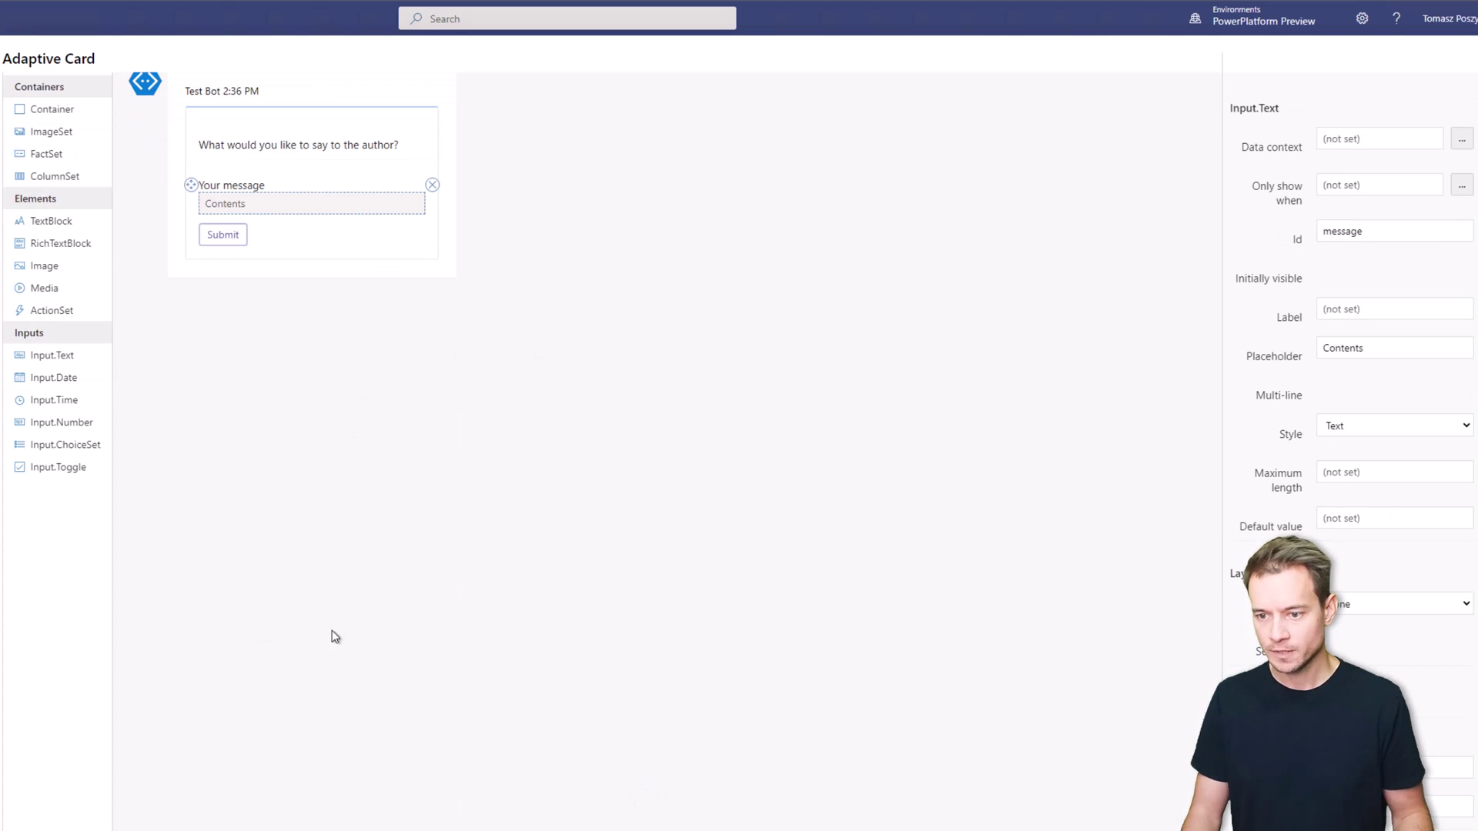
pyautogui.scroll(-2, 337, 641)
pyautogui.scroll(-5, 336, 641)
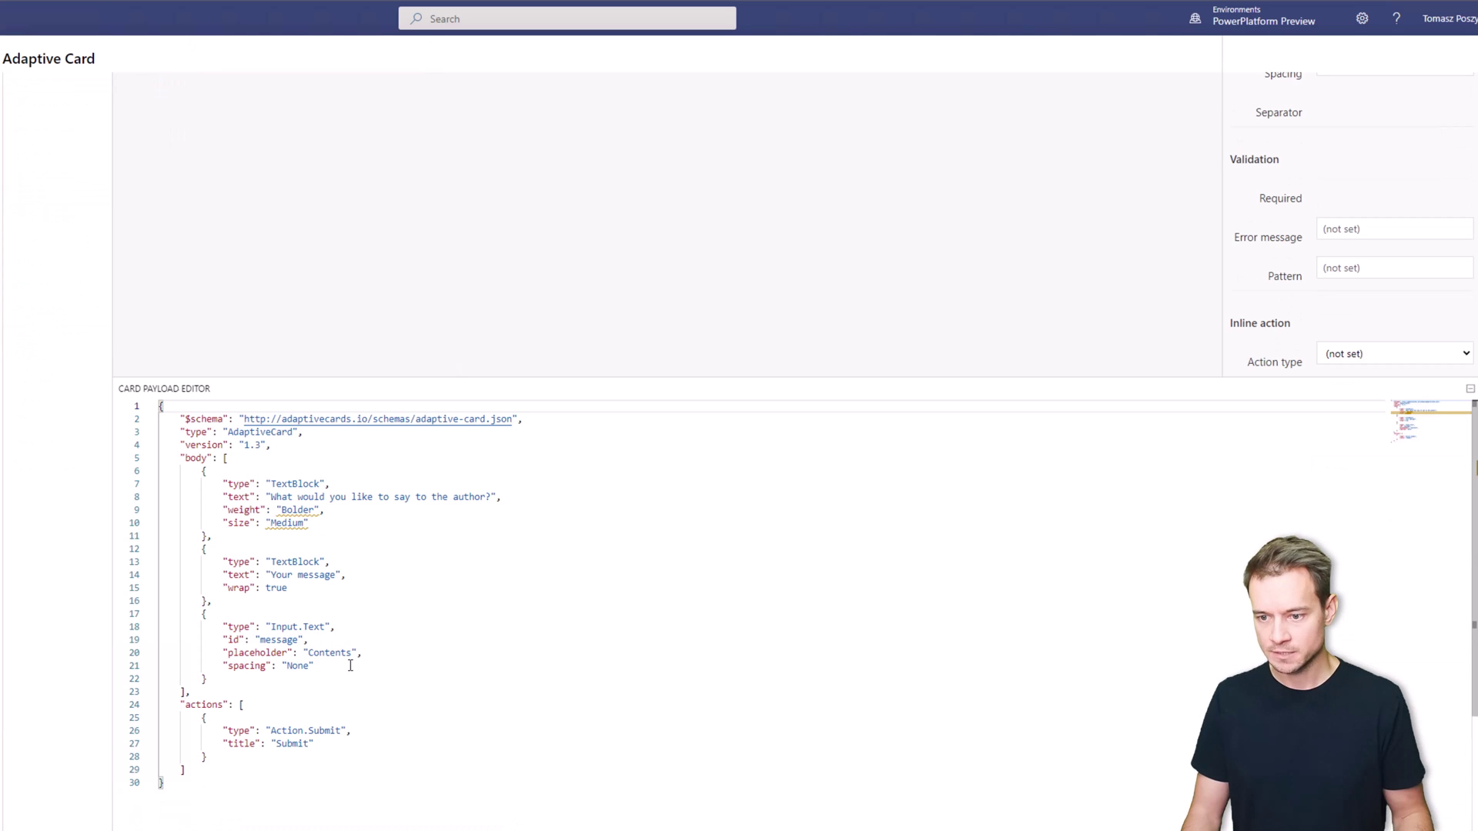
pyautogui.click(350, 665)
pyautogui.write(',')
pyautogui.press('Return')
pyautogui.write('"')
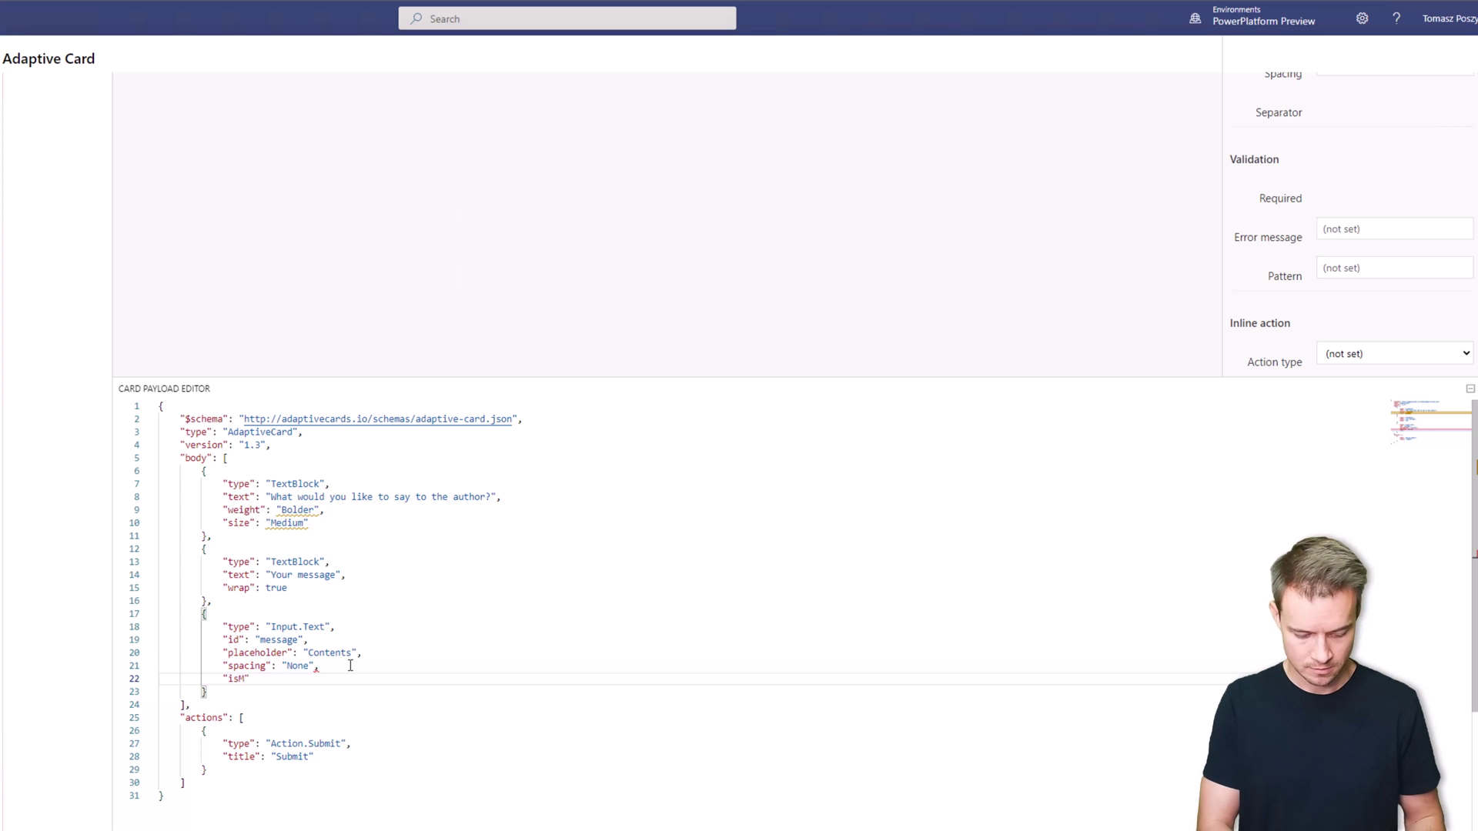
pyautogui.write('isMultiline": ')
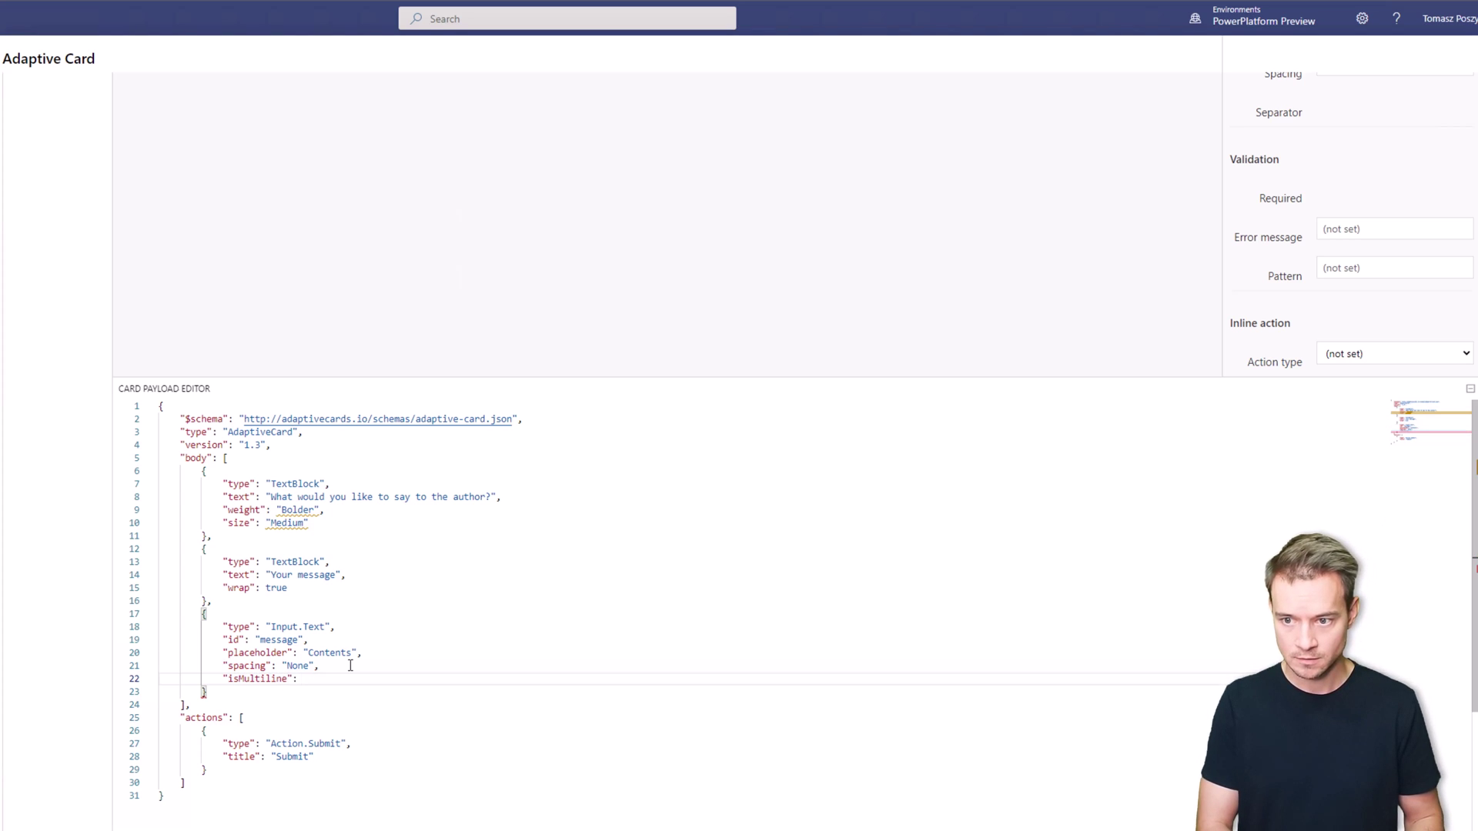
pyautogui.write('true')
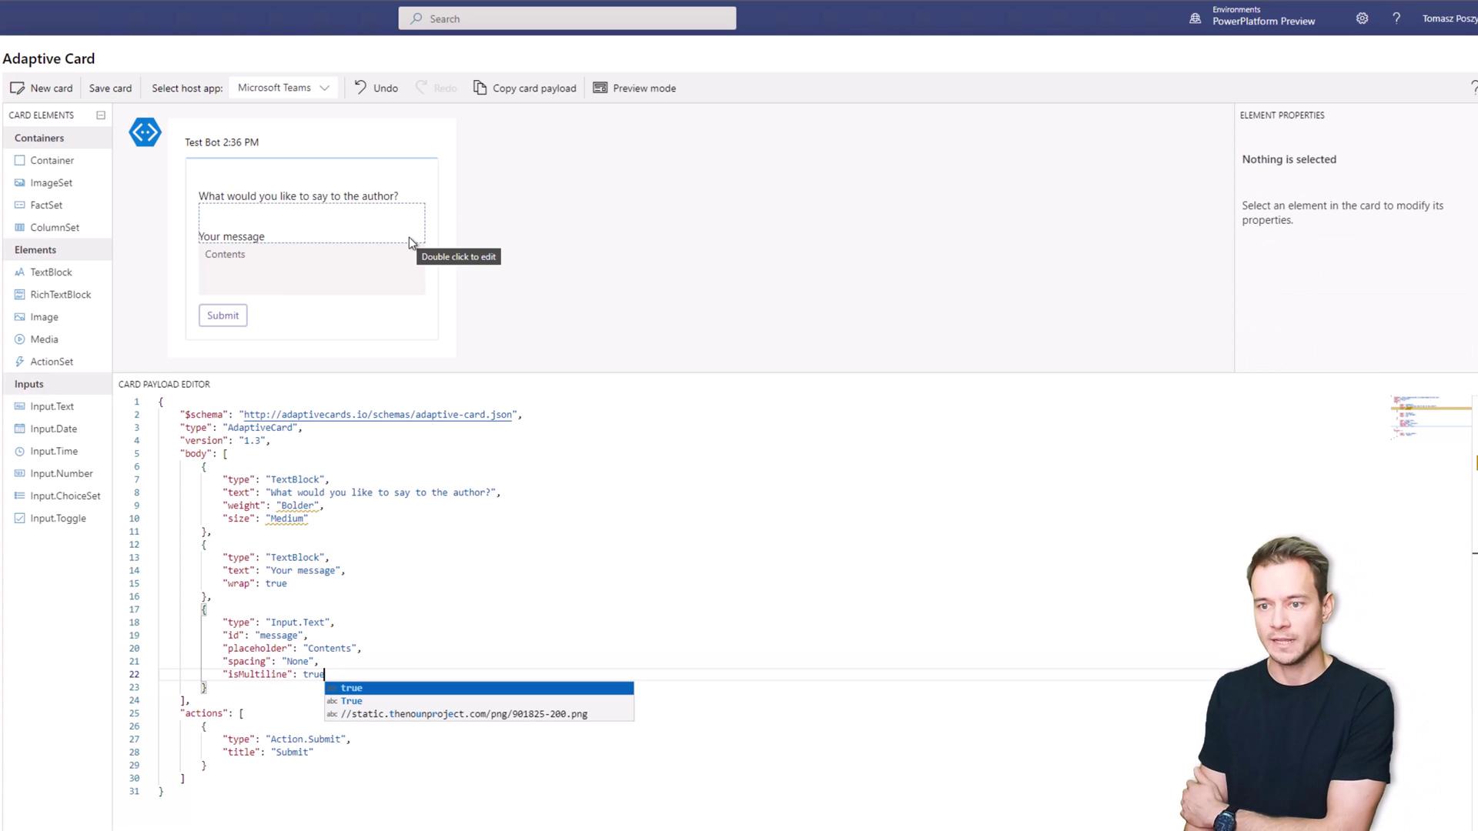
# Save the card and add a Teams 'Respond in Teams task module' action after the trigger
pyautogui.click(127, 92)
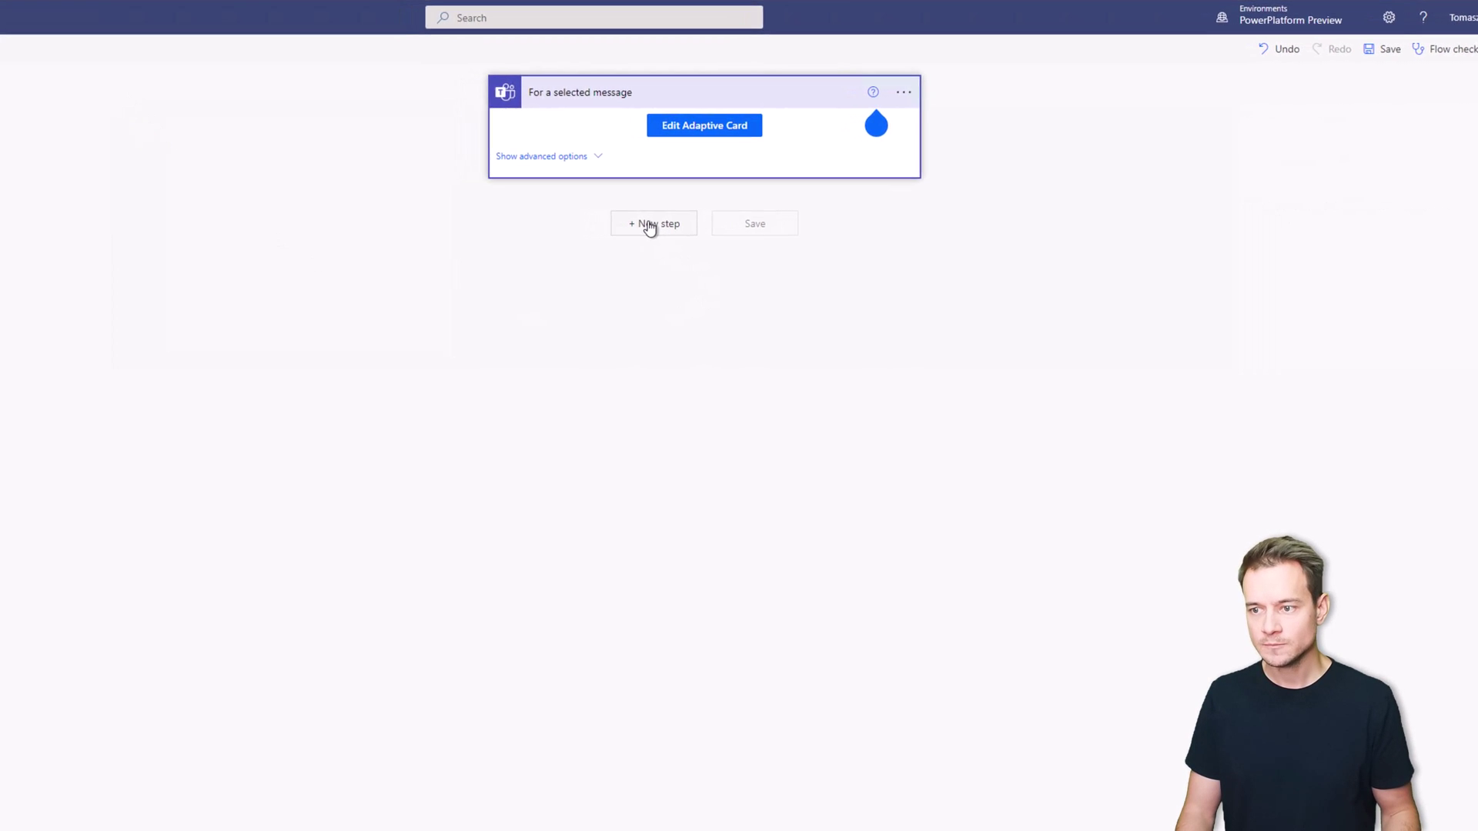
pyautogui.click(622, 224)
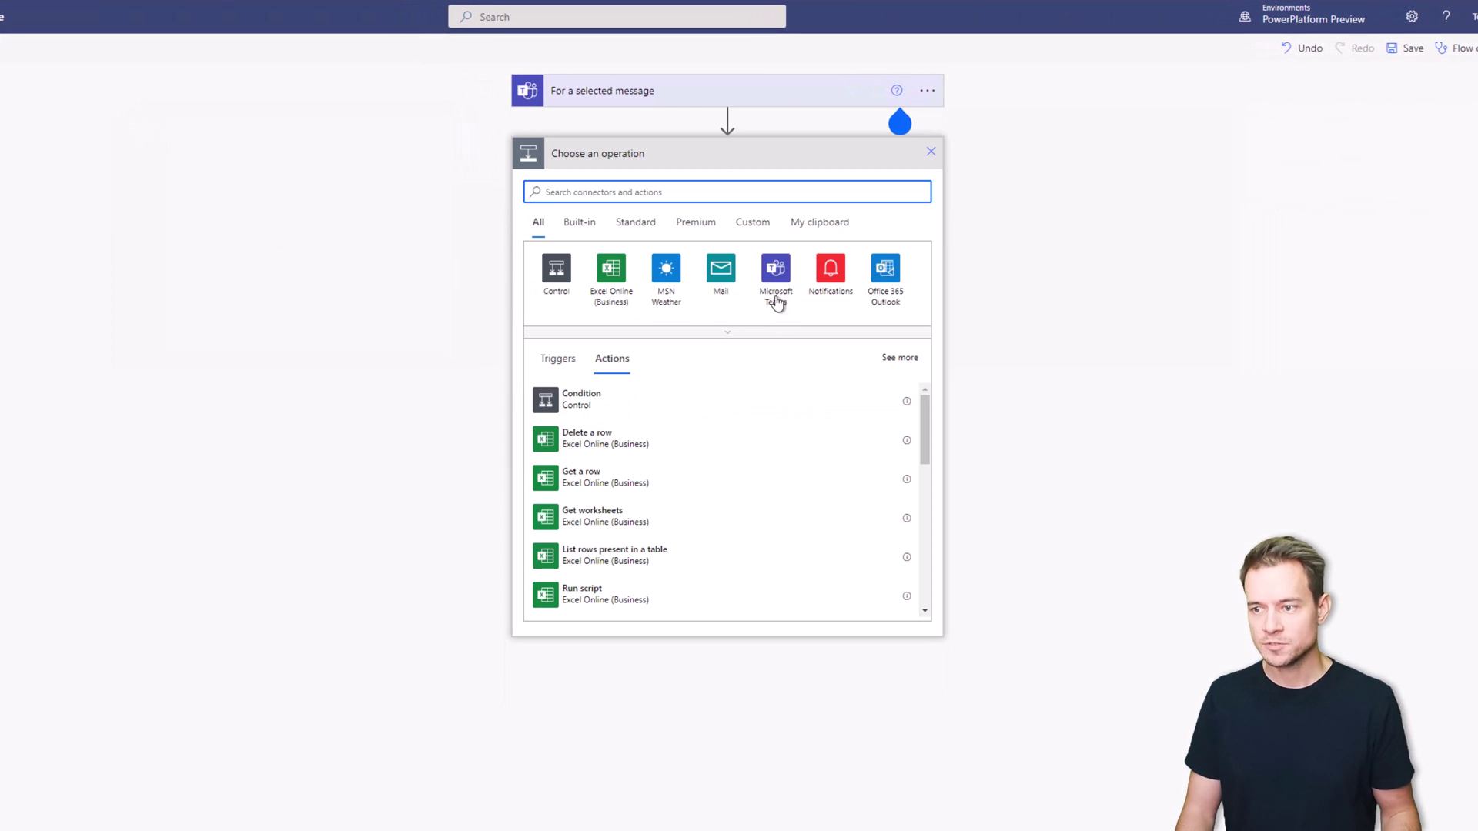
pyautogui.click(776, 291)
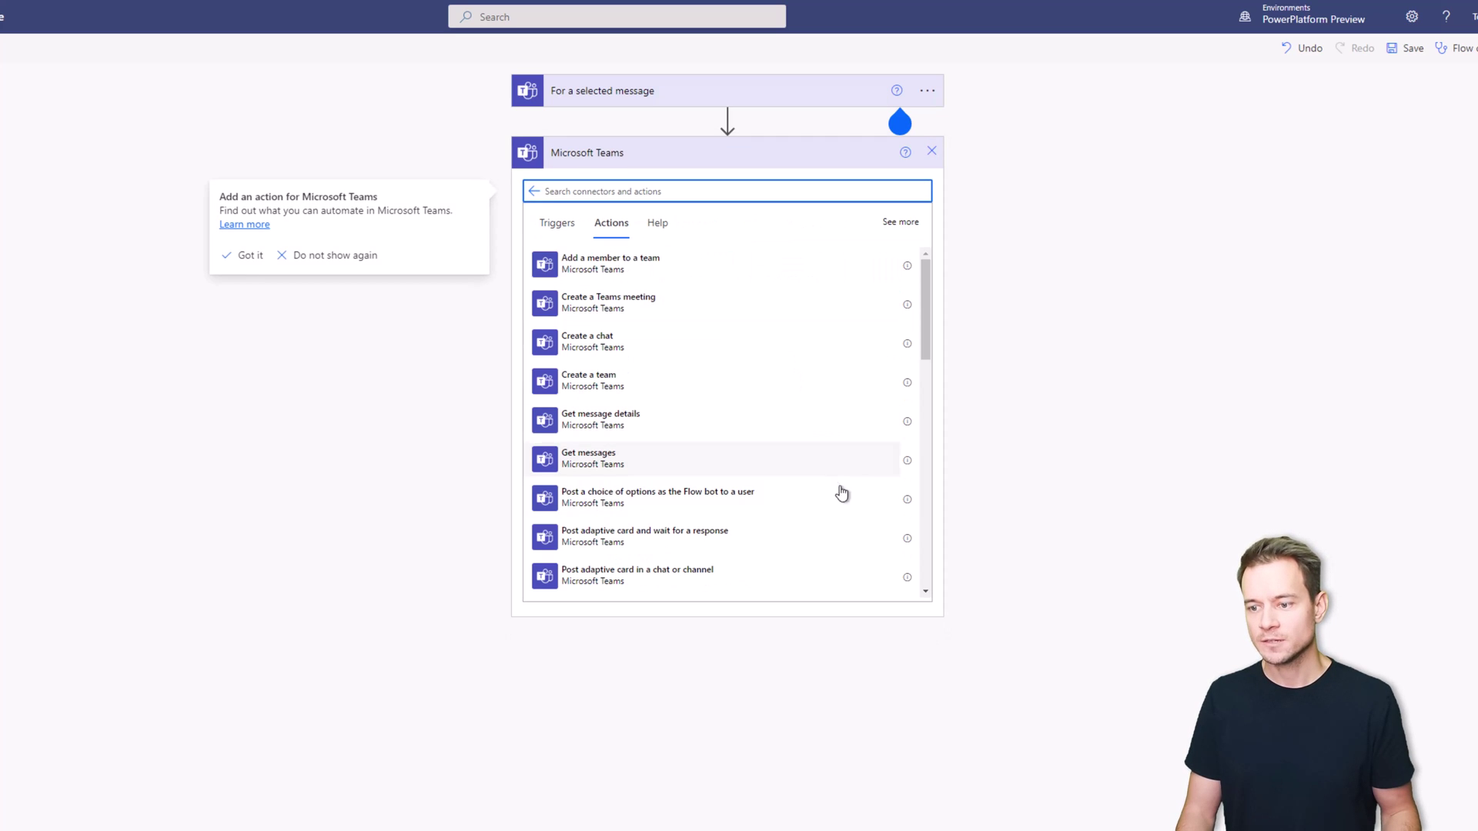
pyautogui.moveTo(926, 343); pyautogui.dragTo(930, 423)
pyautogui.scroll(-1, 930, 422)
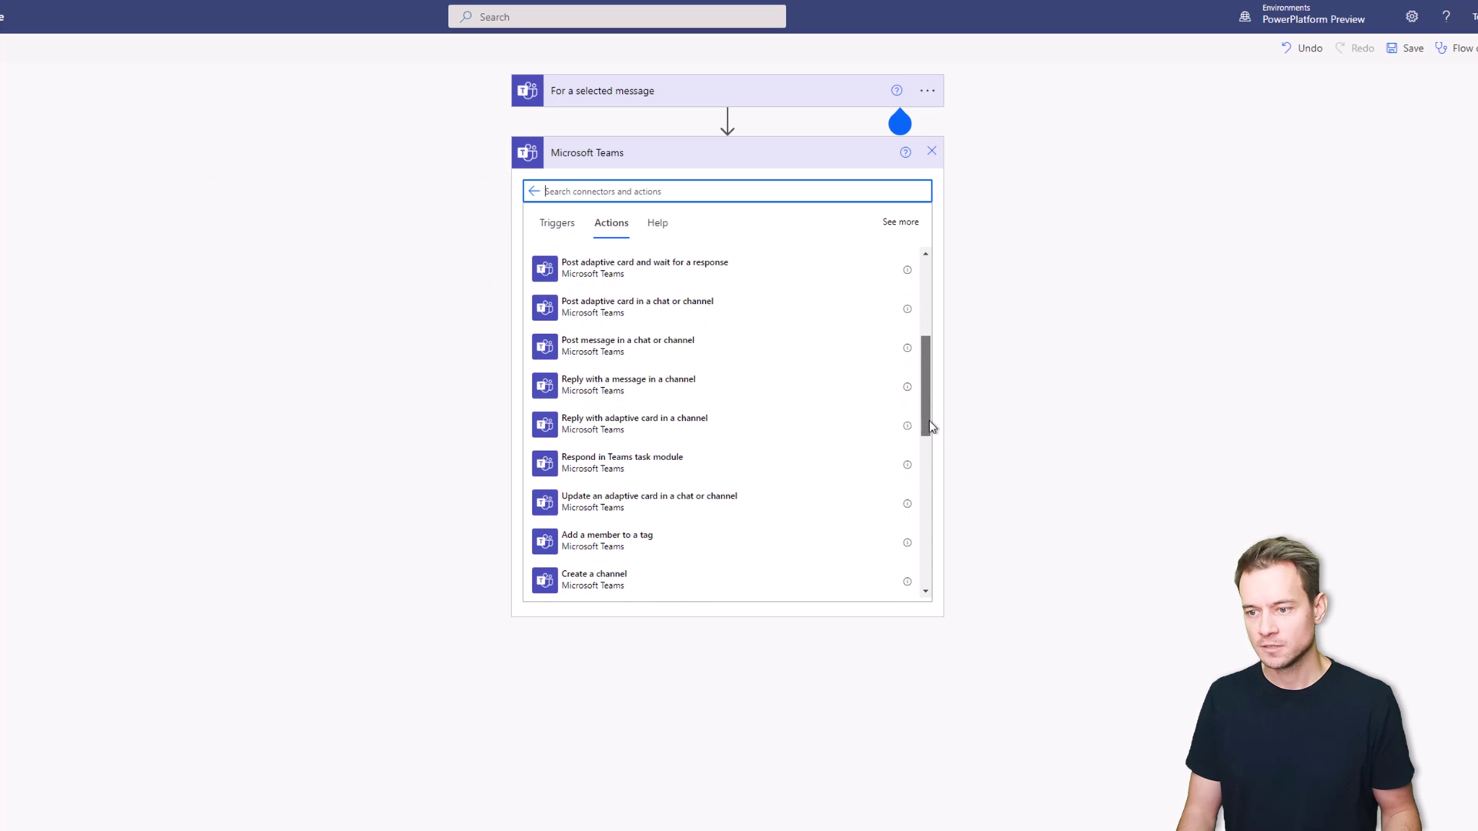
pyautogui.click(683, 466)
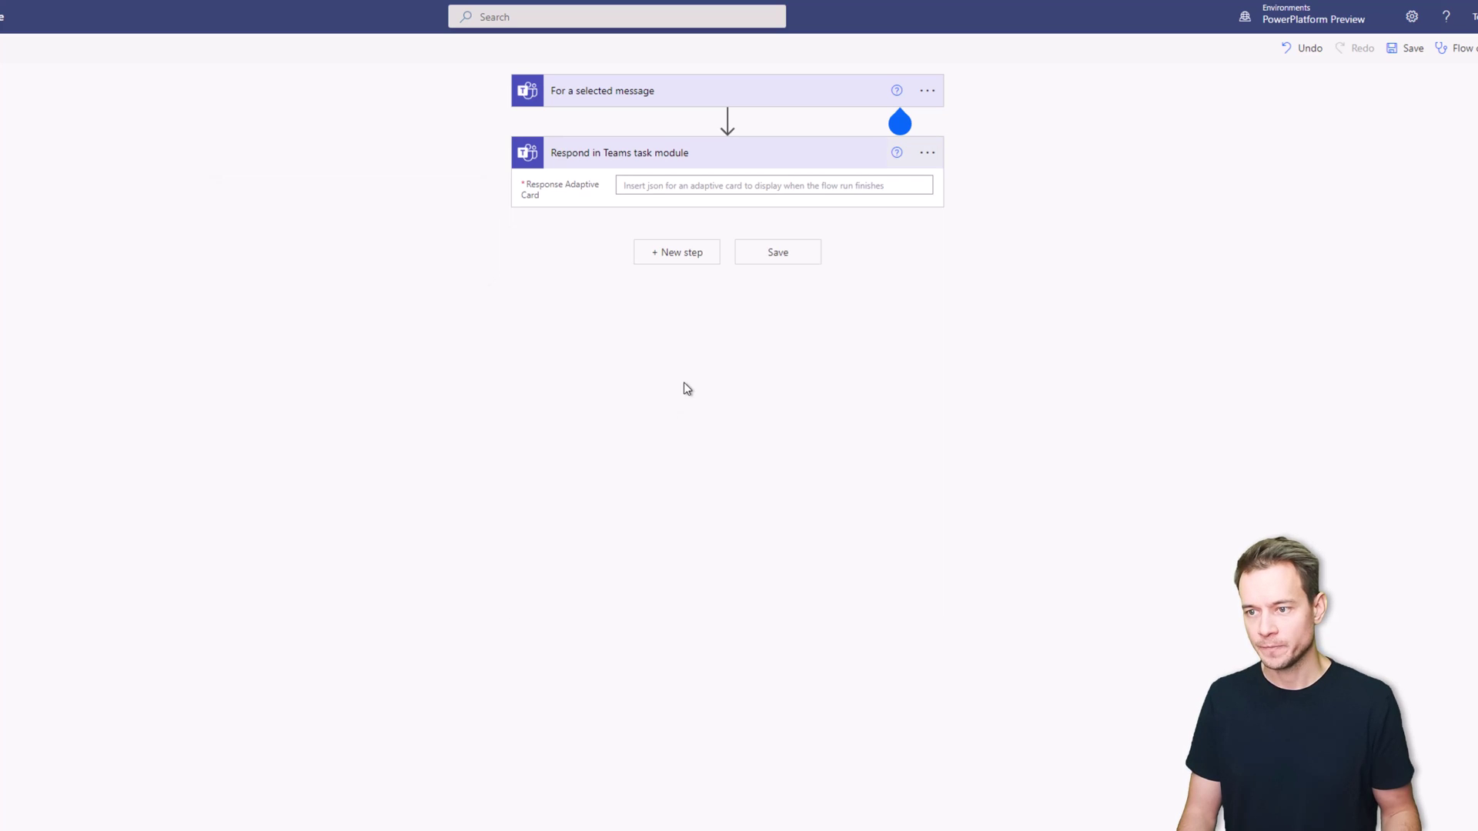
pyautogui.click(666, 185)
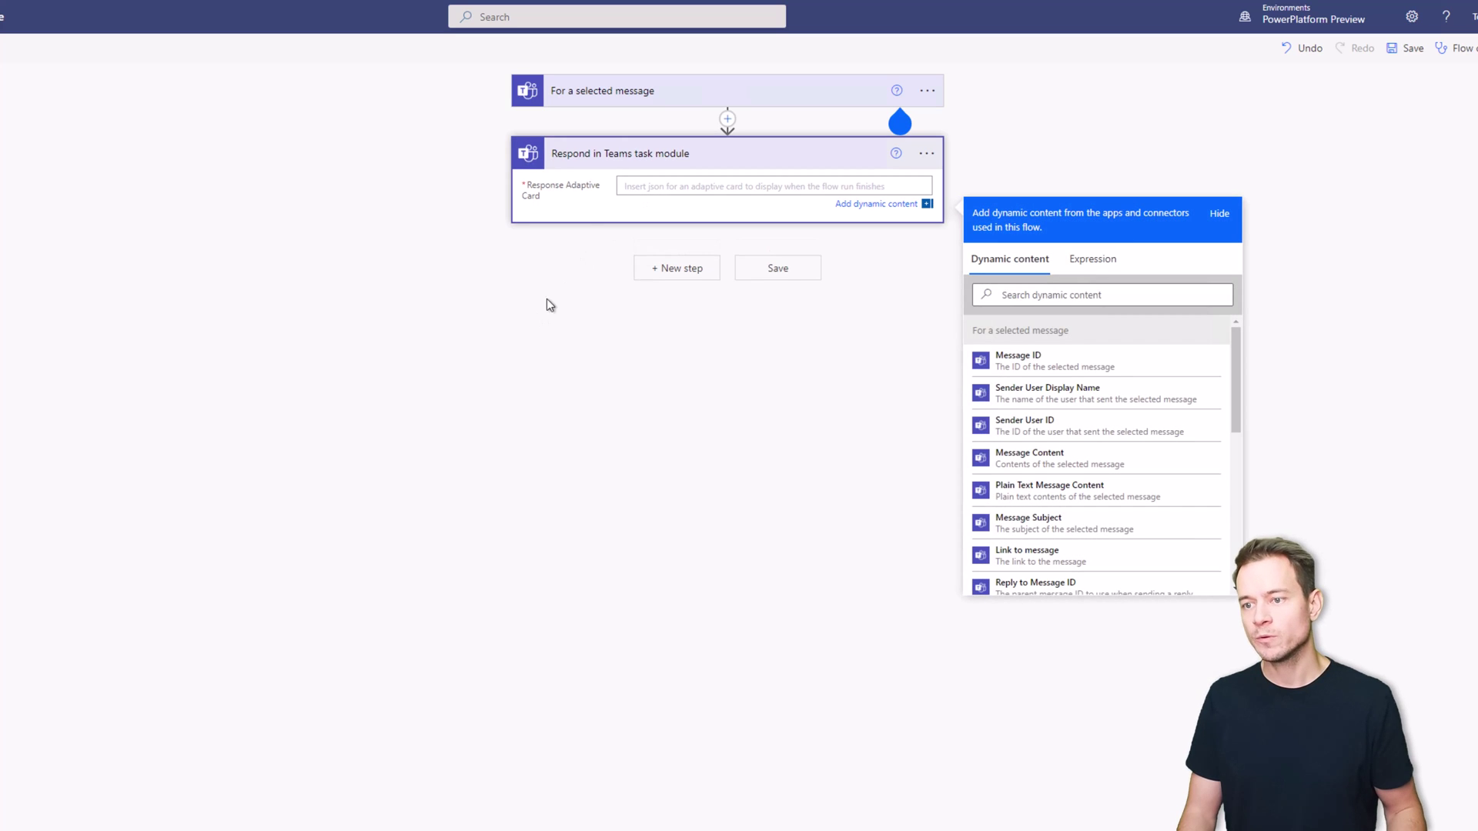
# Copy the trigger card's full JSON payload into the Response Adaptive Card field
pyautogui.click(627, 98)
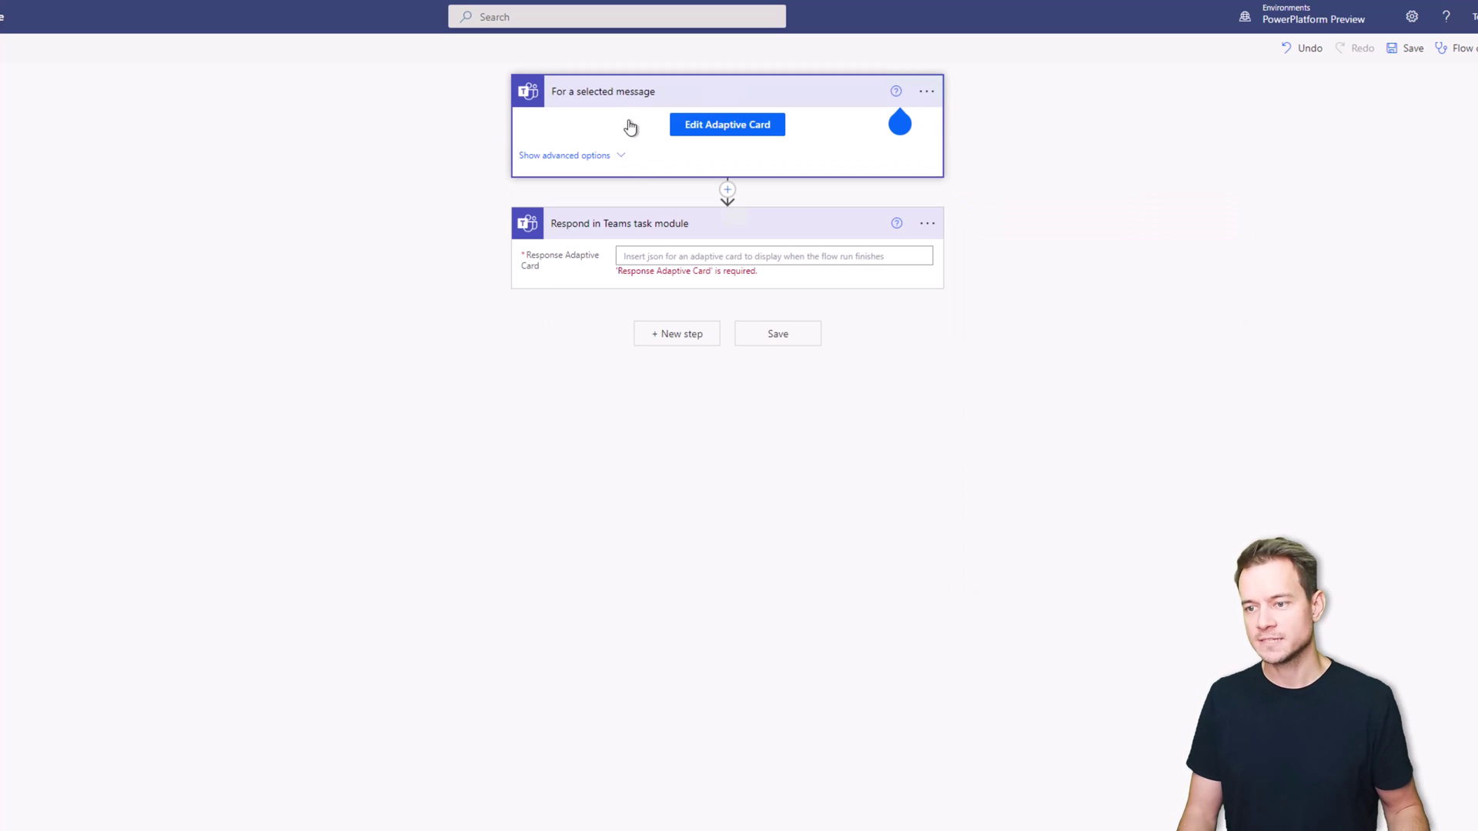
pyautogui.click(715, 131)
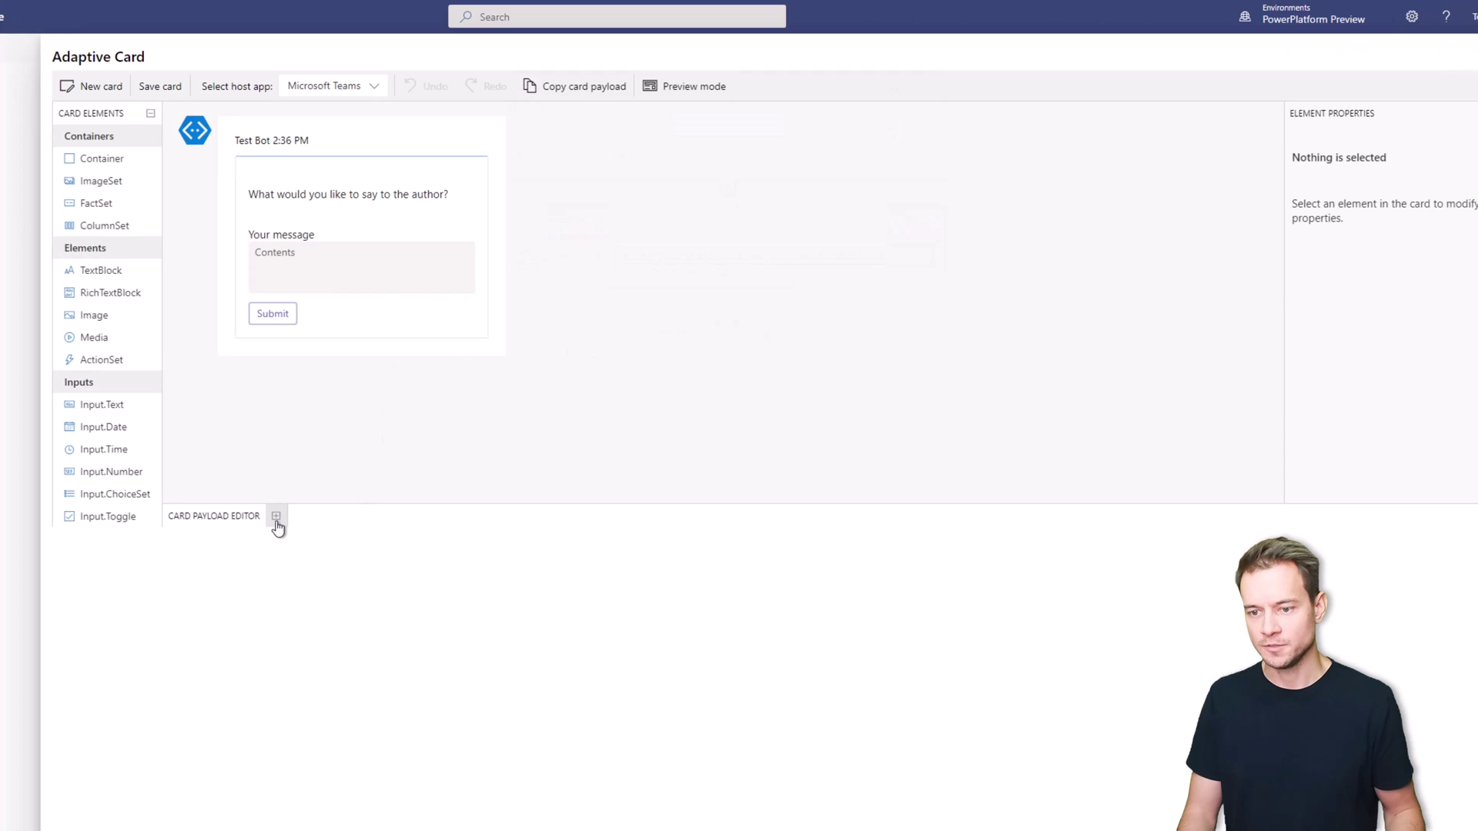
pyautogui.click(262, 610)
pyautogui.hotkey('ctrl', 'a')
pyautogui.hotkey('ctrl', 'c')
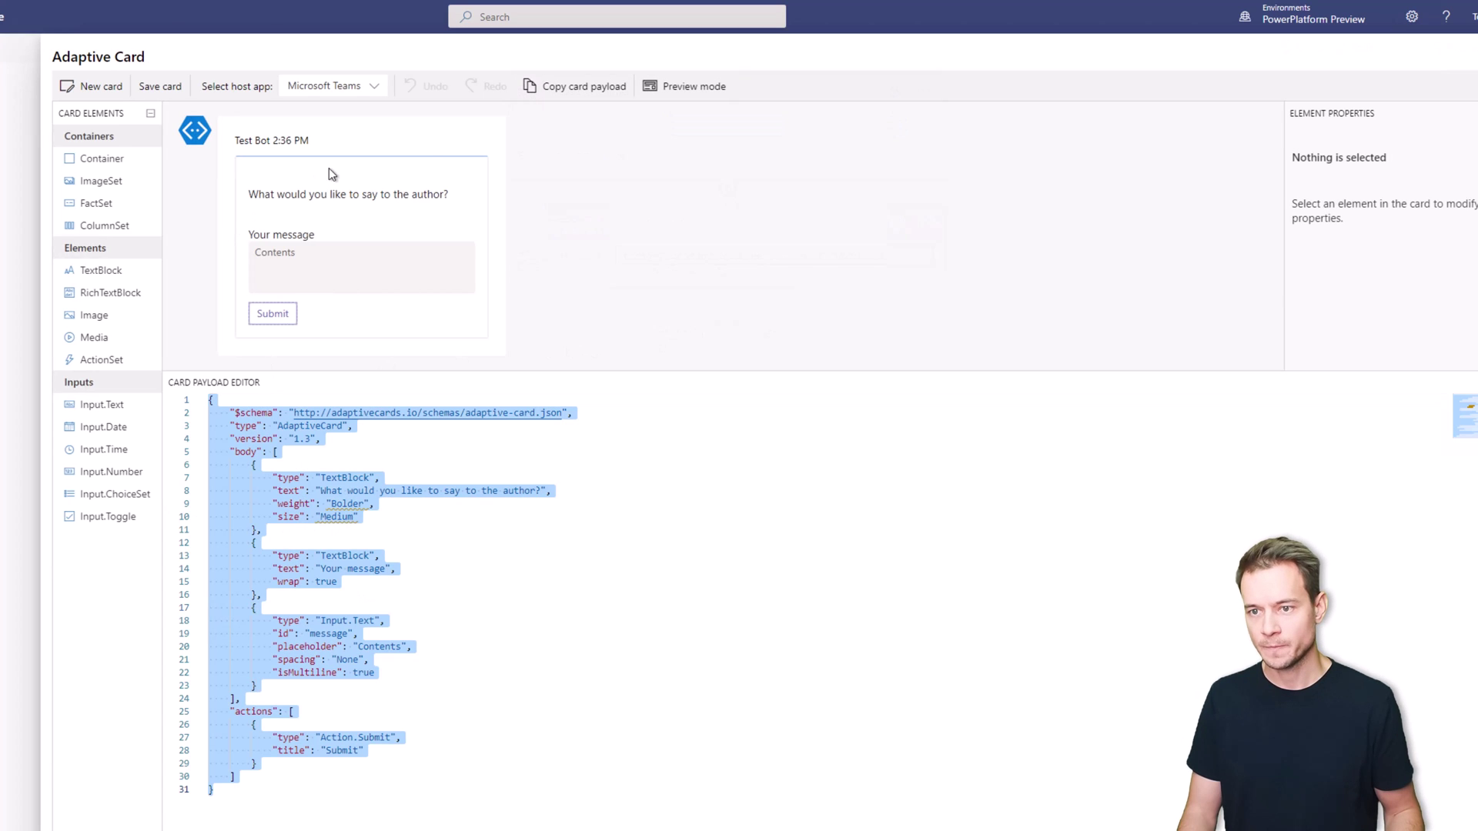
pyautogui.press('Escape')
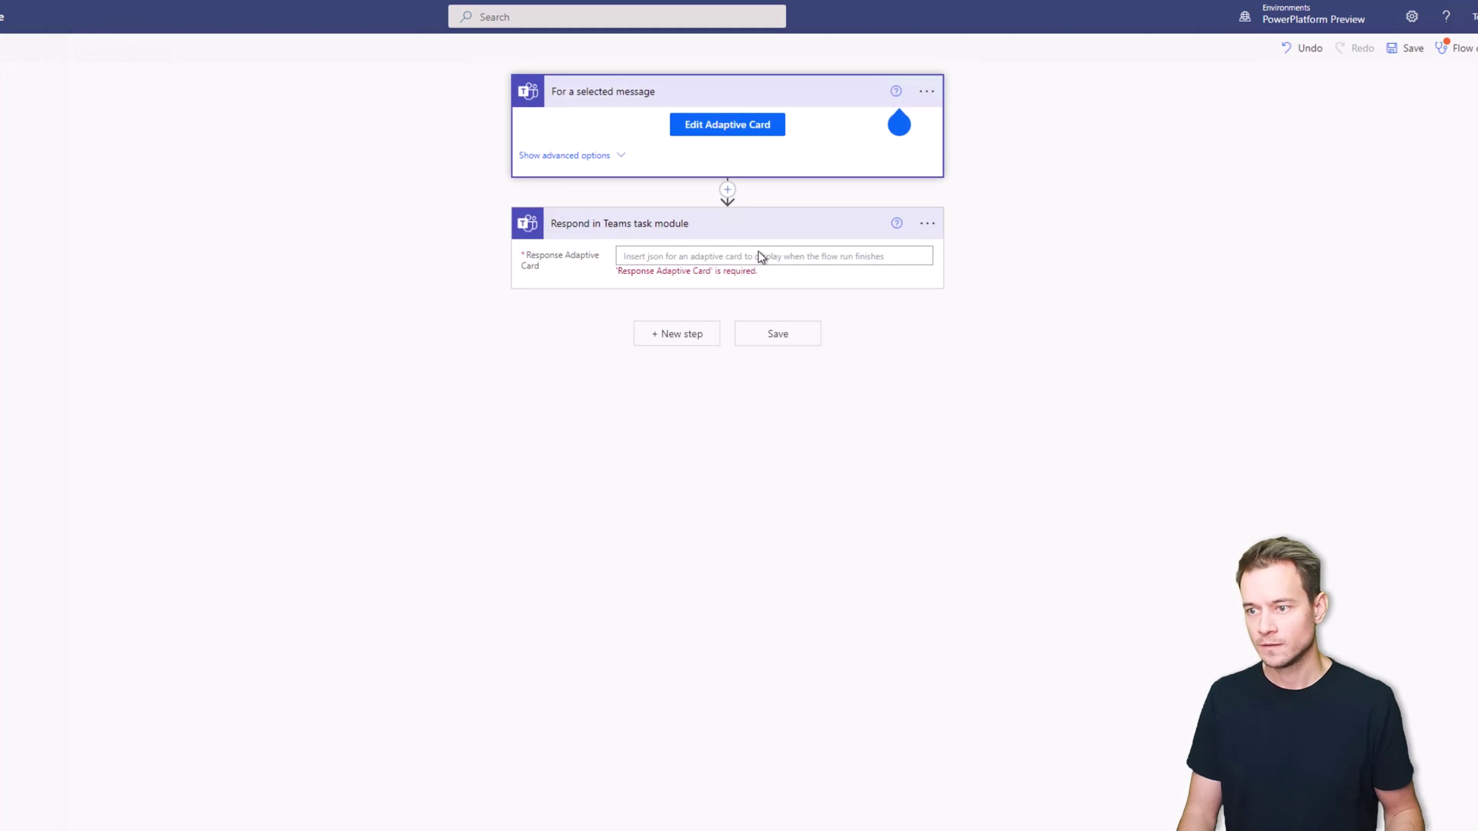
pyautogui.hotkey('ctrl', 'v')
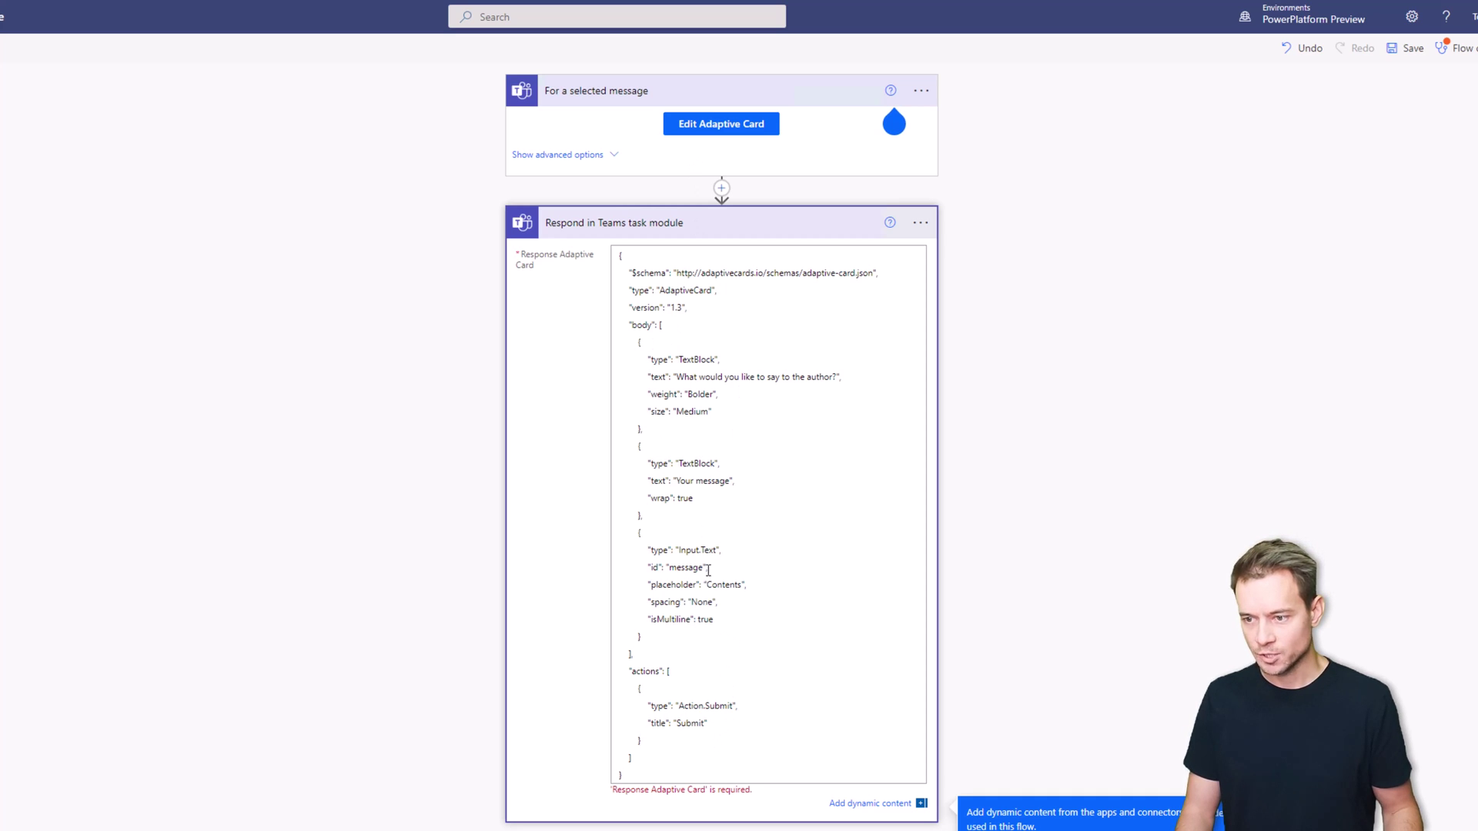
# Delete the Input.Text block and the actions block from the response card JSON
pyautogui.click(645, 526)
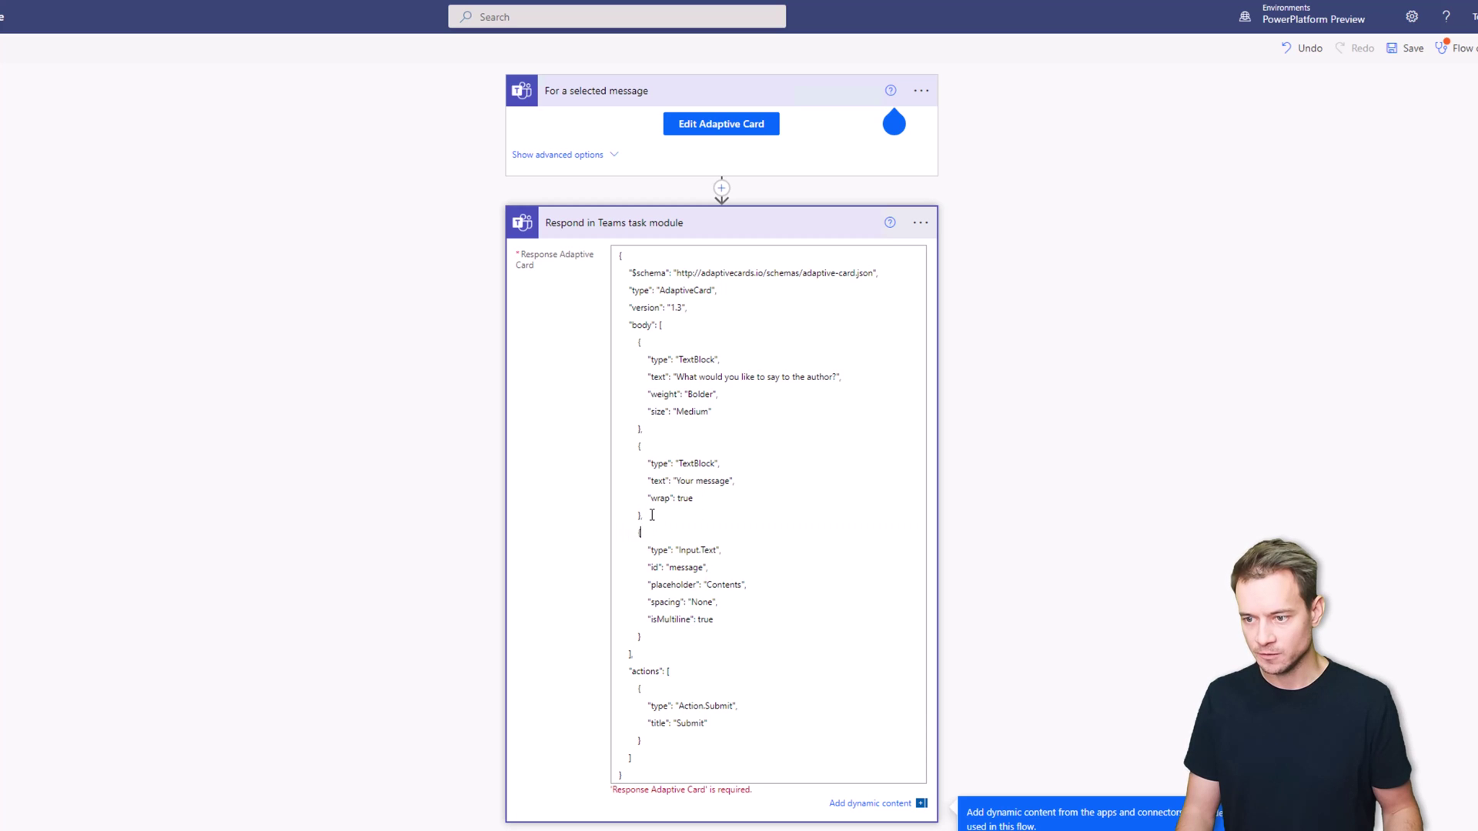
pyautogui.keyDown('shift'); pyautogui.click(649, 636); pyautogui.keyUp('shift')
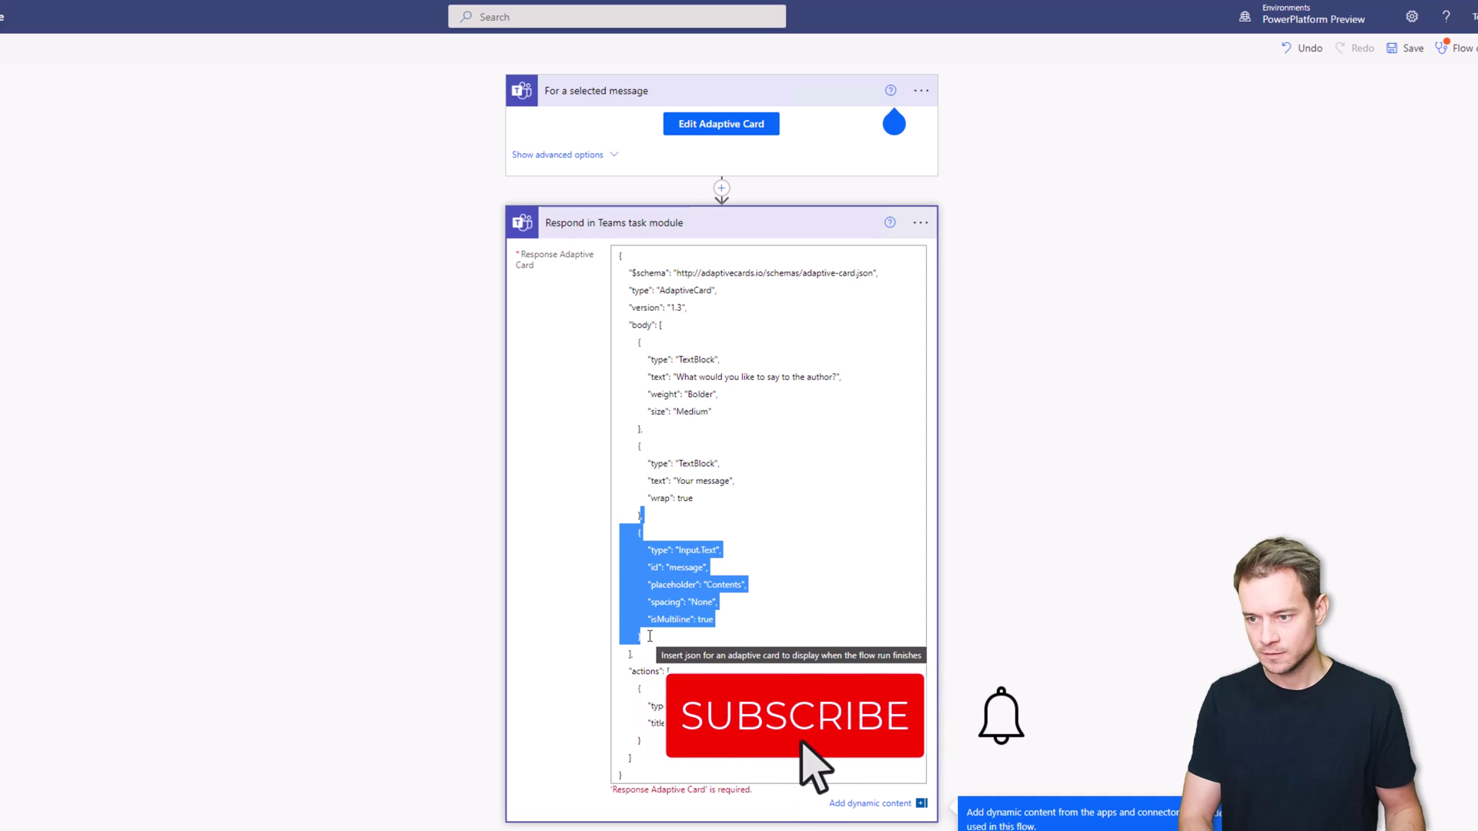
pyautogui.press('BackSpace')
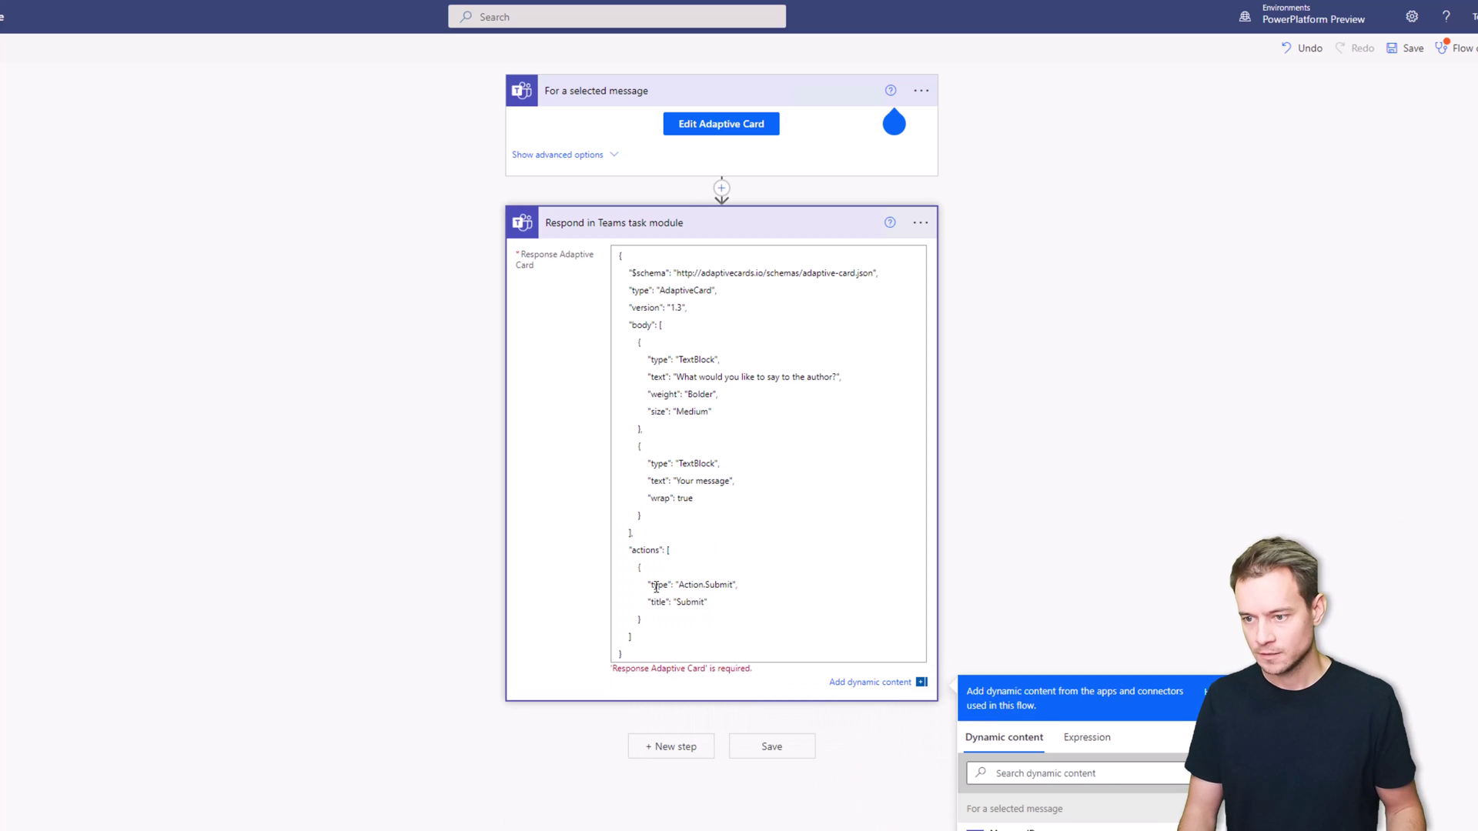
pyautogui.press('BackSpace')
pyautogui.keyDown('shift'); pyautogui.click(650, 636); pyautogui.keyUp('shift')
pyautogui.press('BackSpace')
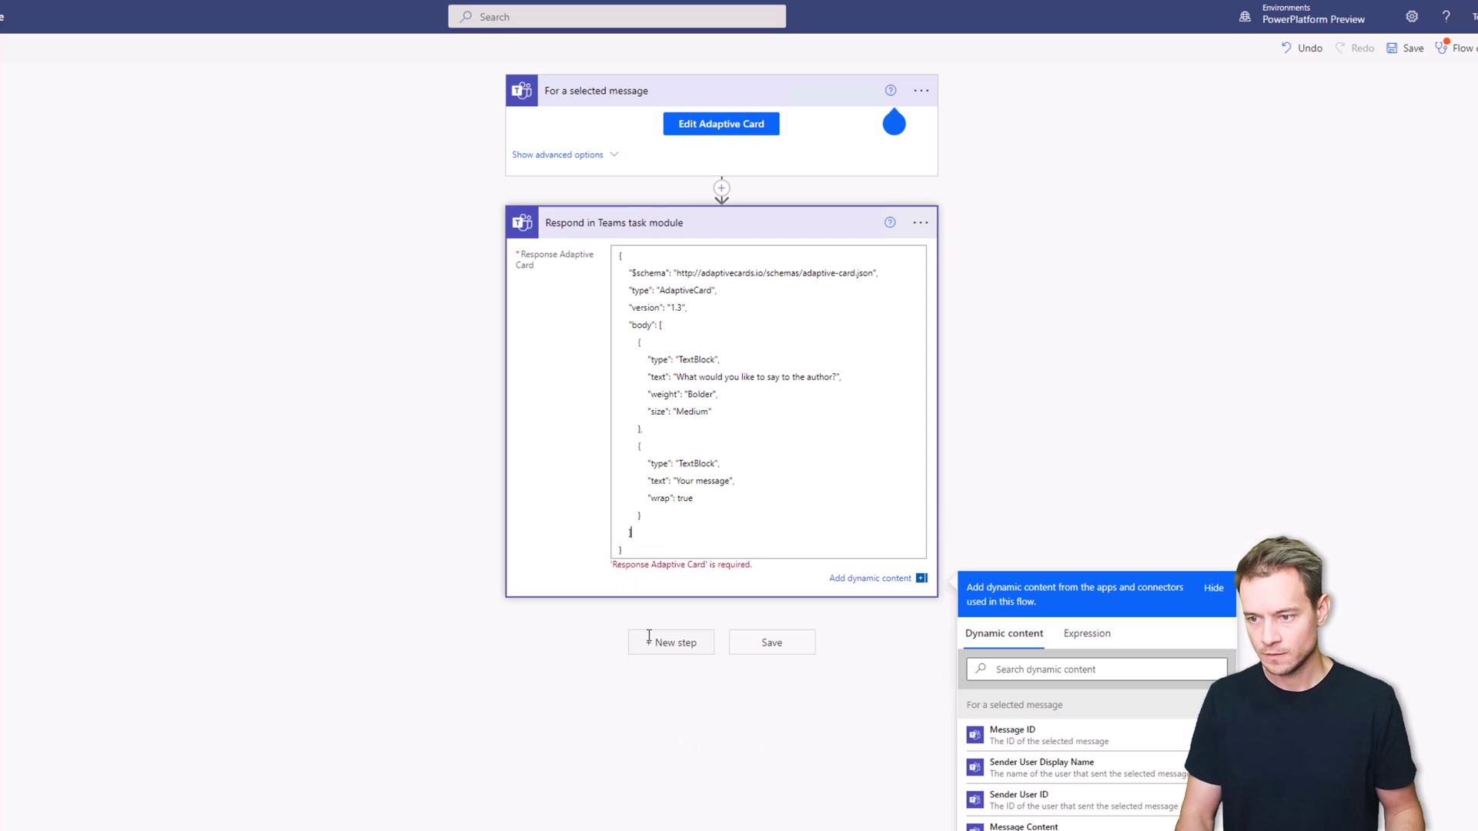
# Replace 'Your message' with 'Thank you for your message: ' plus the message dynamic value
pyautogui.click(680, 481)
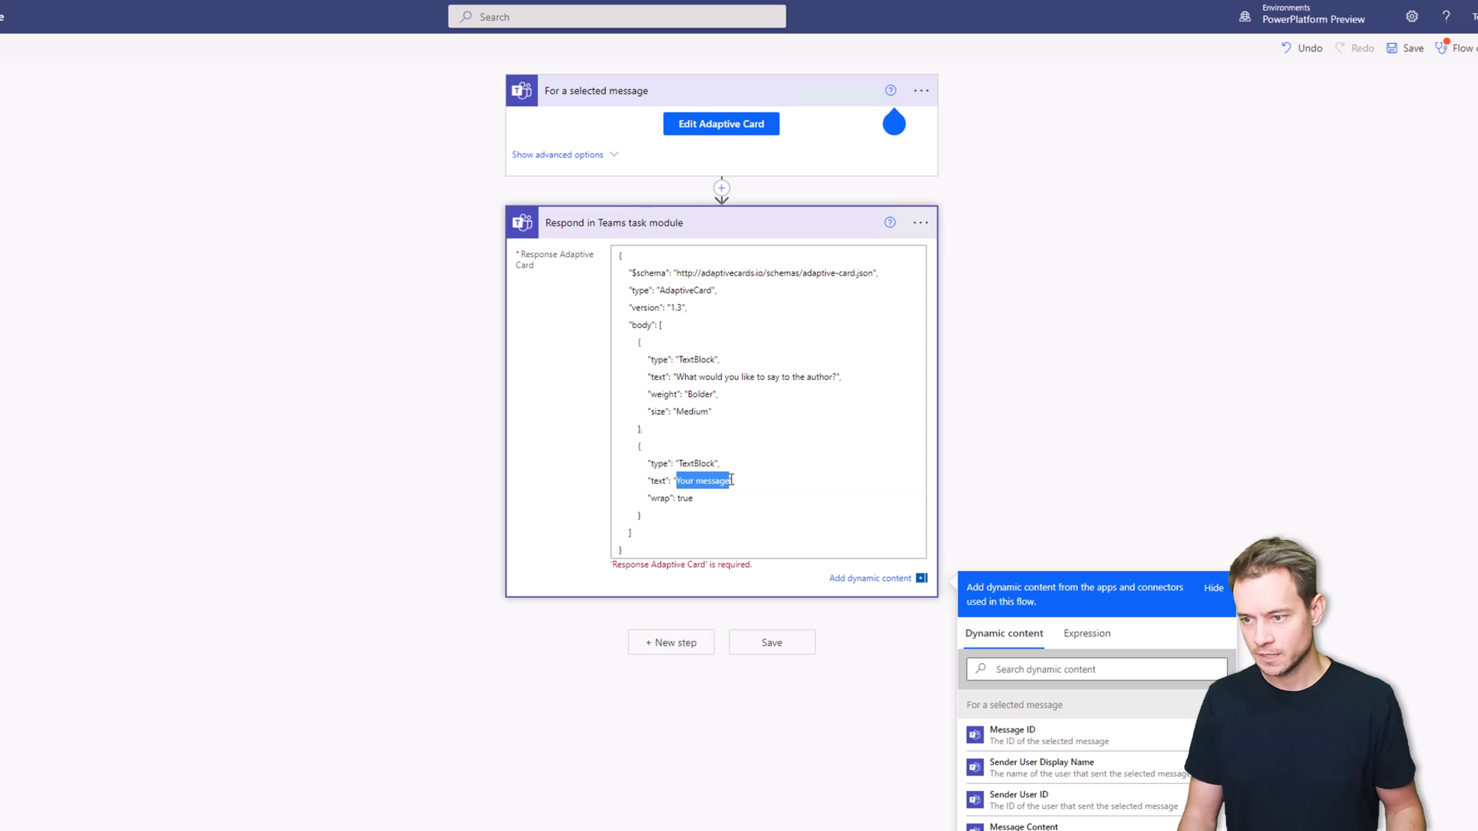
pyautogui.write('Thank you for y')
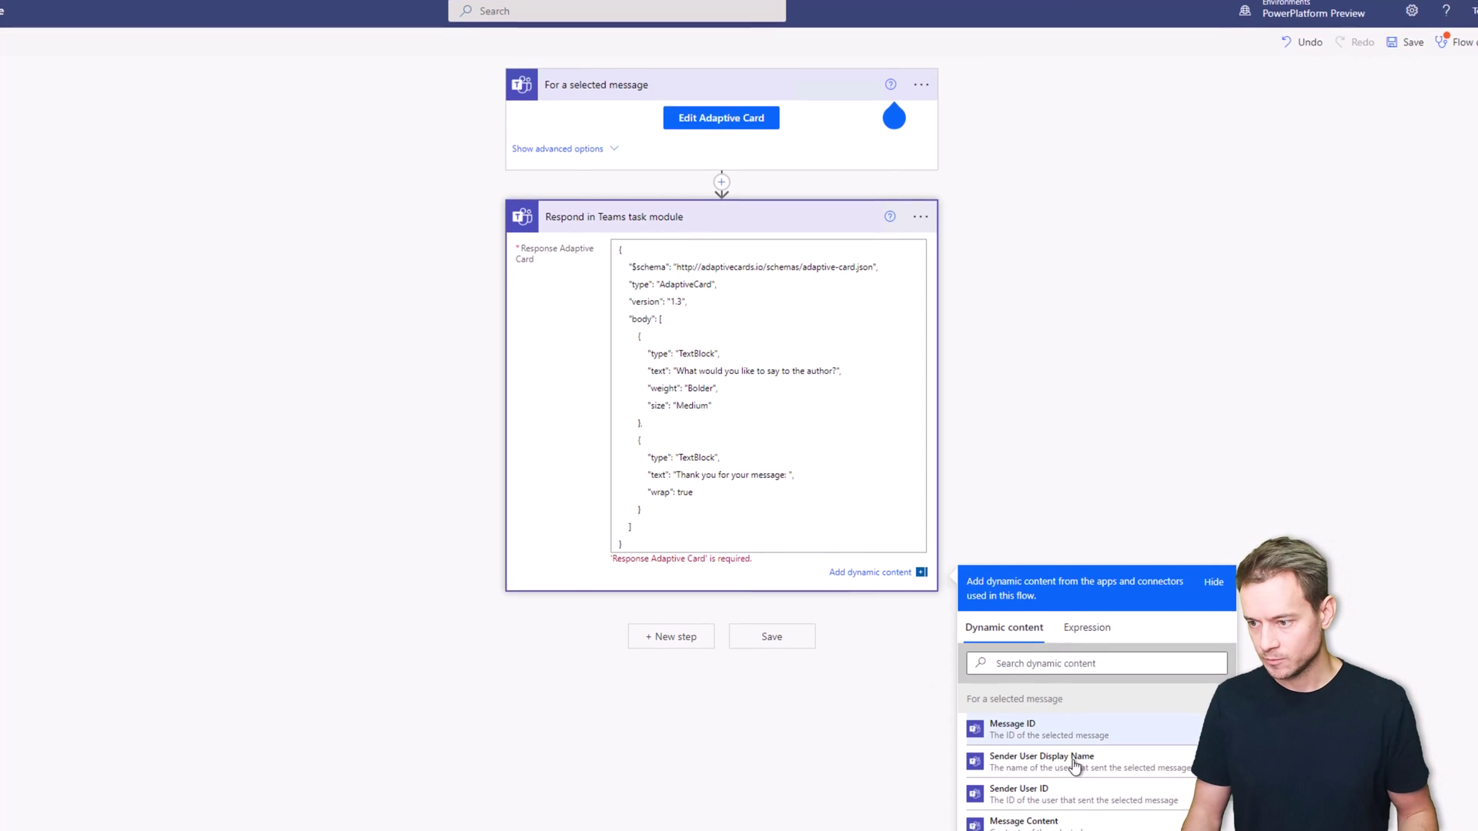
pyautogui.scroll(-5, 1070, 770)
pyautogui.scroll(-8, 1068, 784)
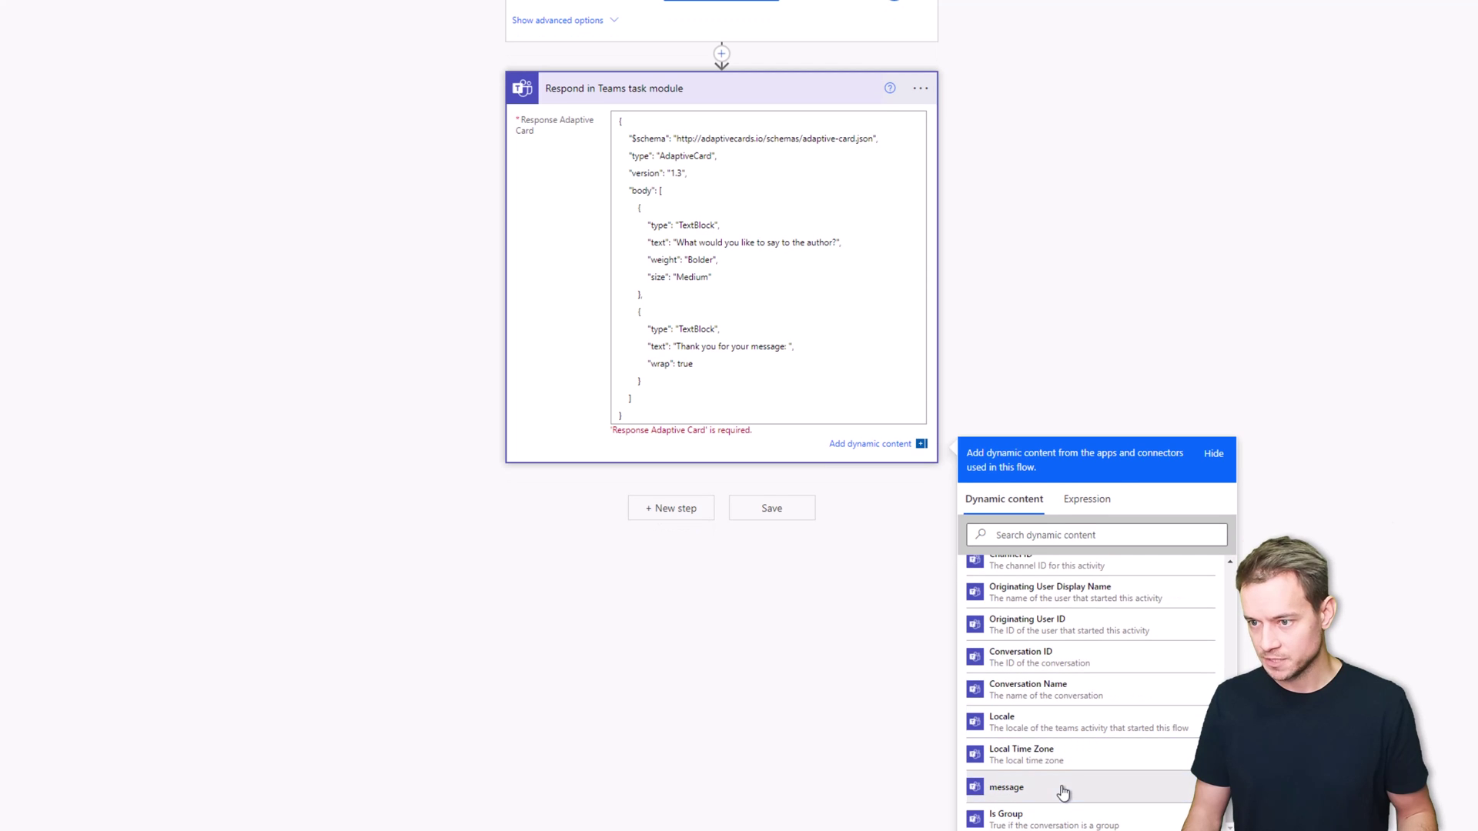
pyautogui.click(1062, 789)
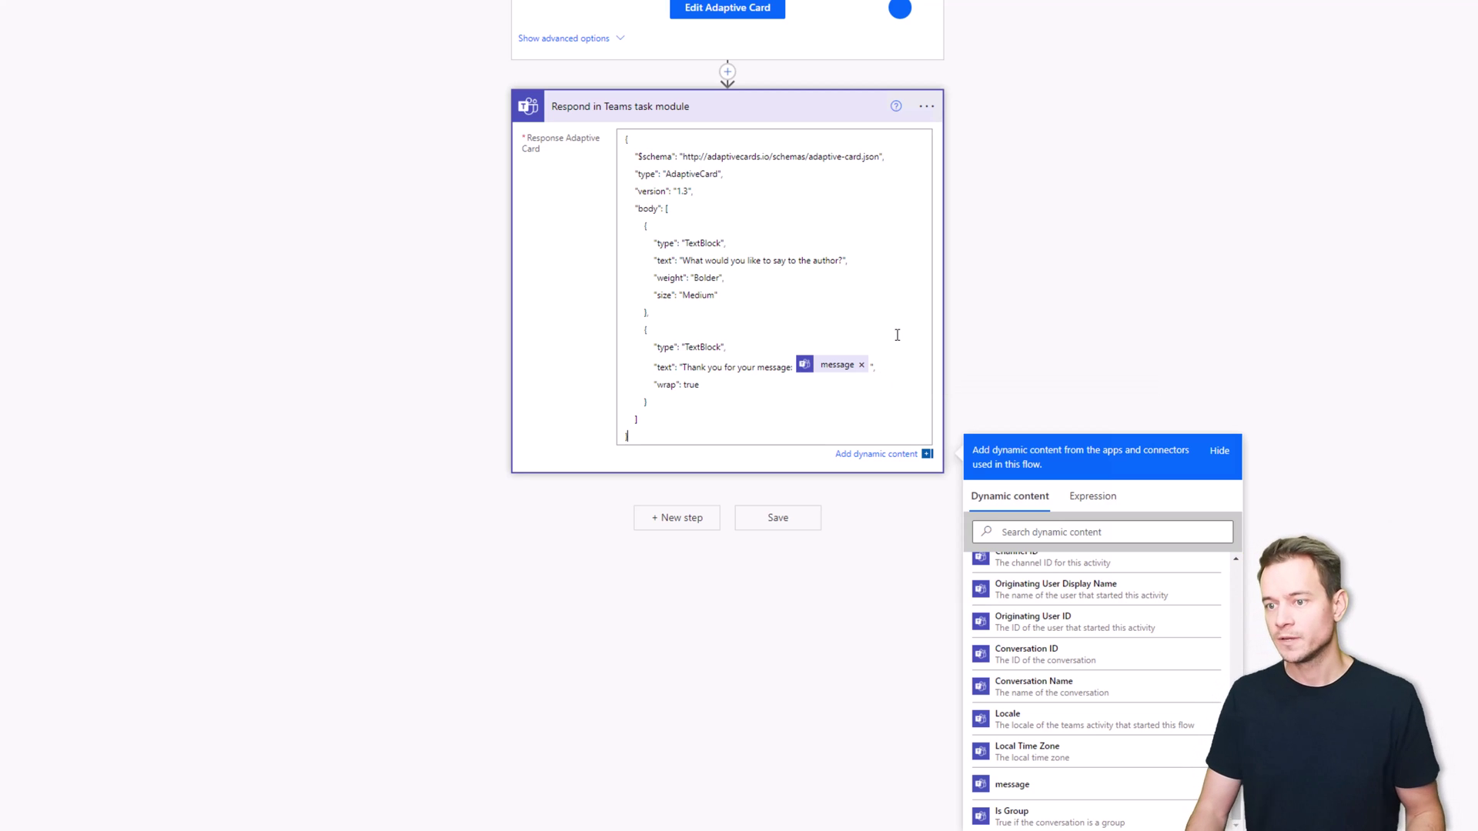
# Add the Teams 'Reply with a message in a channel' action after the task module response
pyautogui.click(677, 518)
pyautogui.click(771, 238)
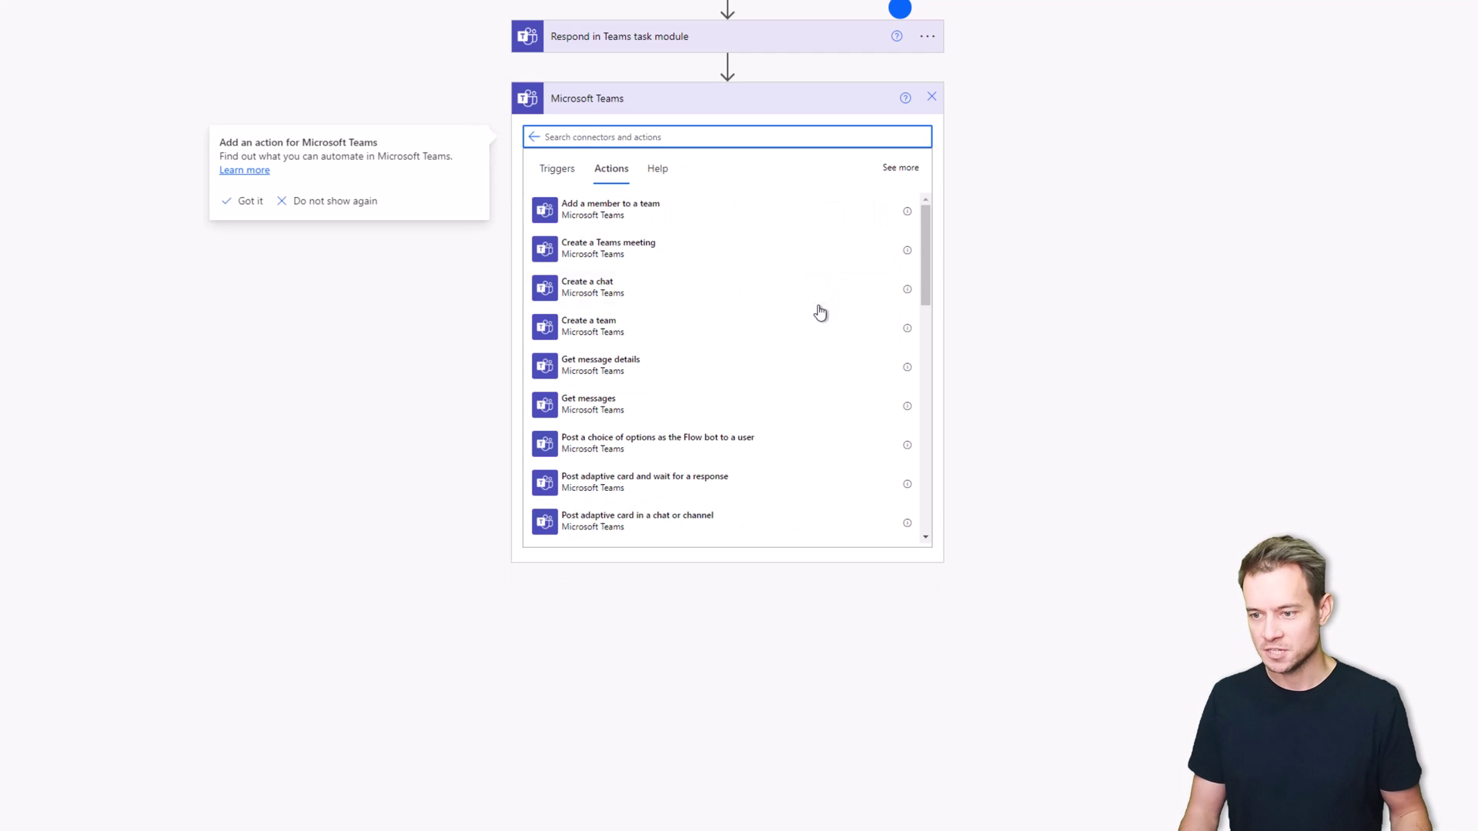
pyautogui.moveTo(924, 265); pyautogui.dragTo(923, 398)
pyautogui.scroll(-2, 921, 395)
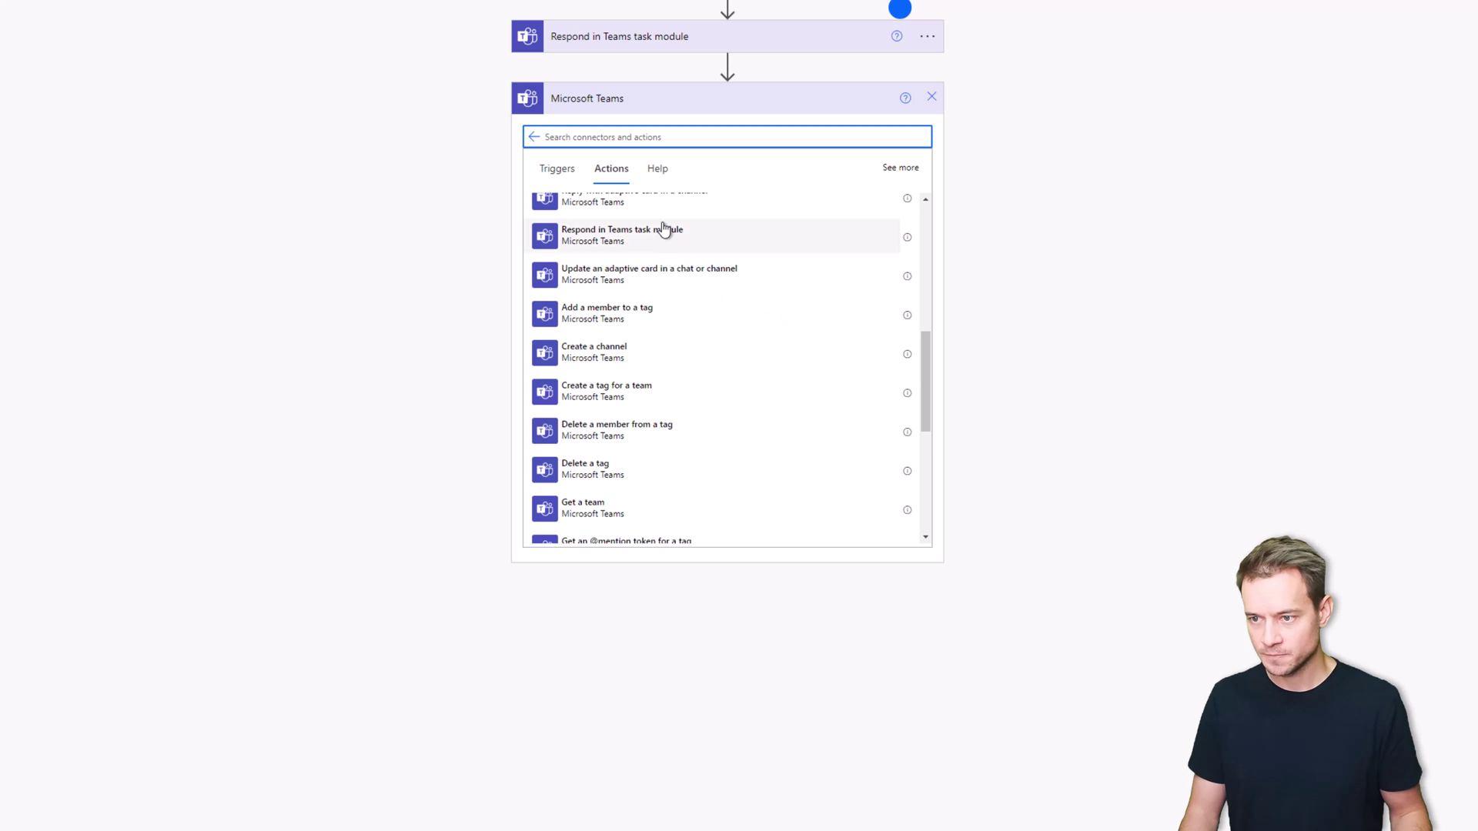
pyautogui.write('reply')
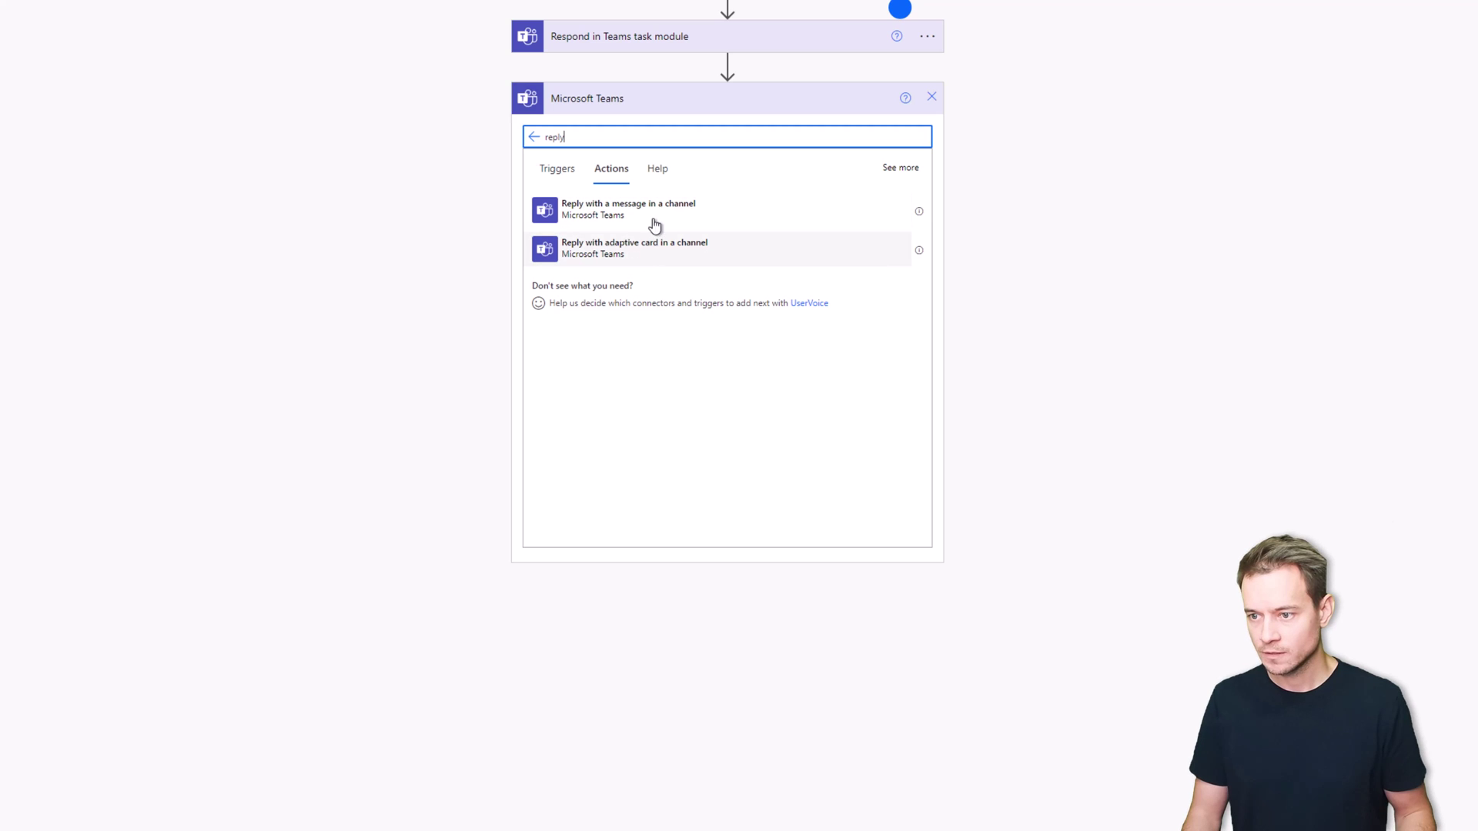
pyautogui.click(657, 218)
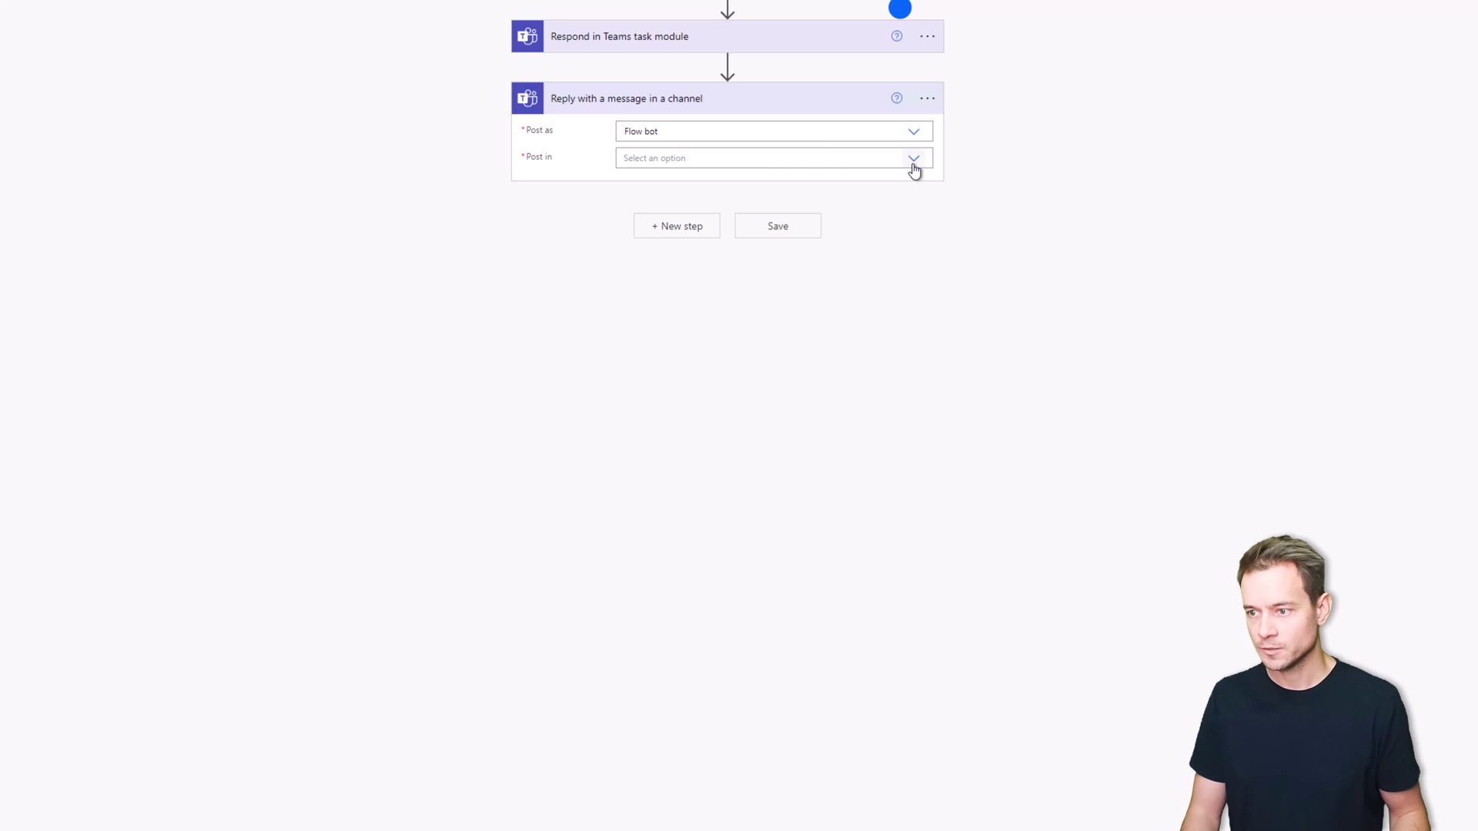
# Set Post in to Channel and fill Message ID with the selected message's ID
pyautogui.click(913, 165)
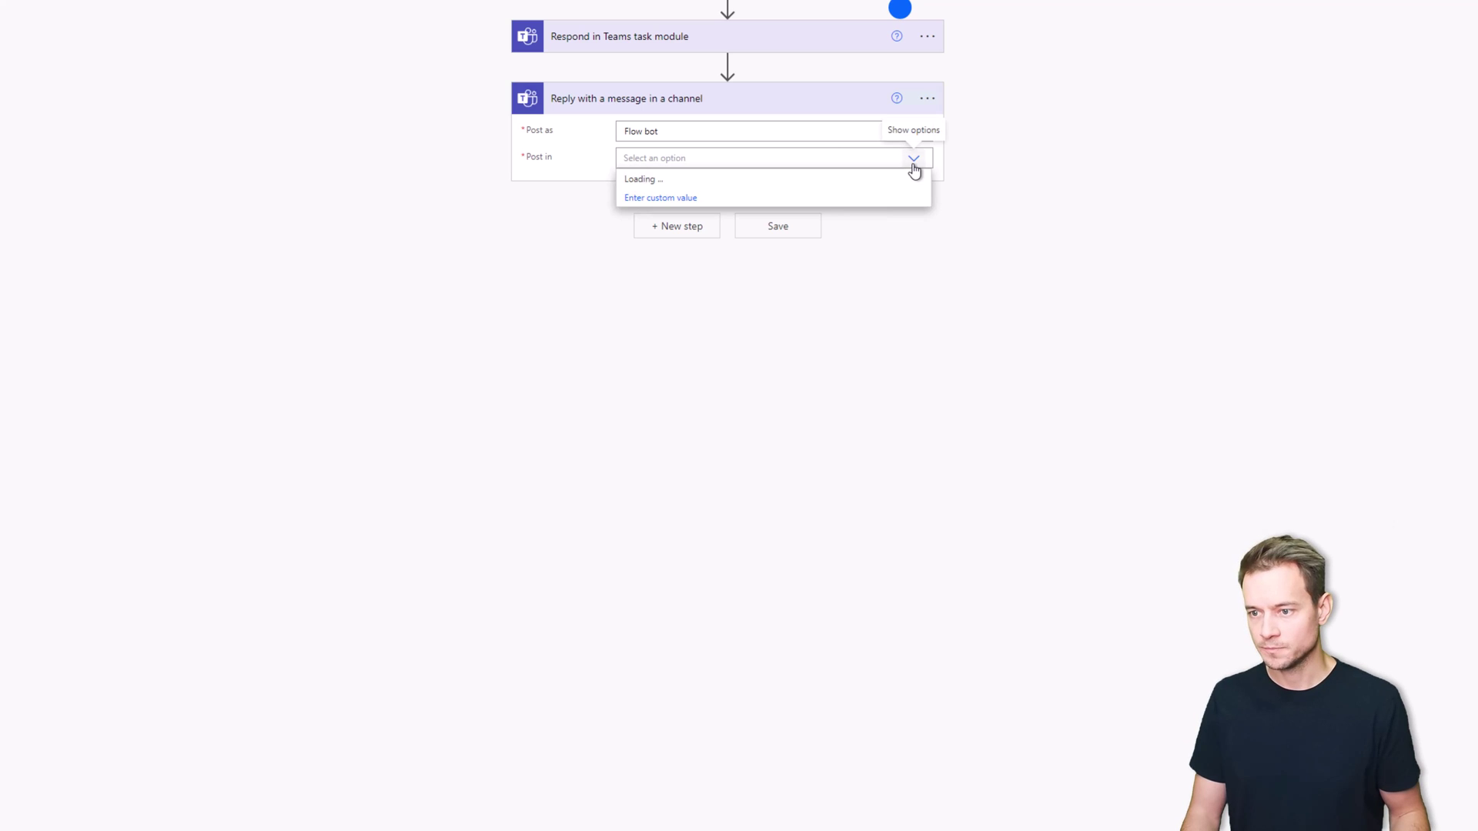
pyautogui.click(684, 200)
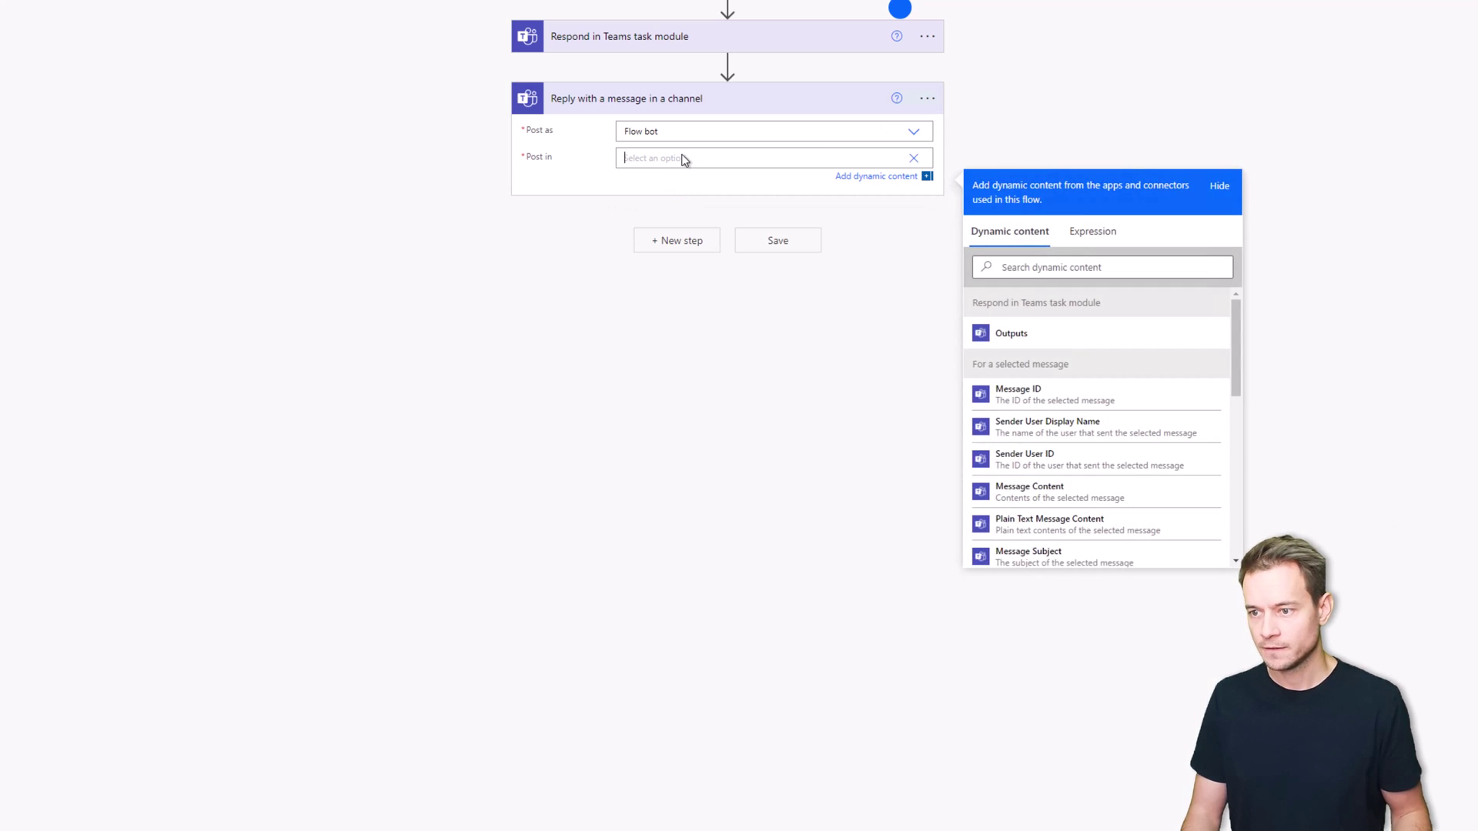
pyautogui.click(914, 158)
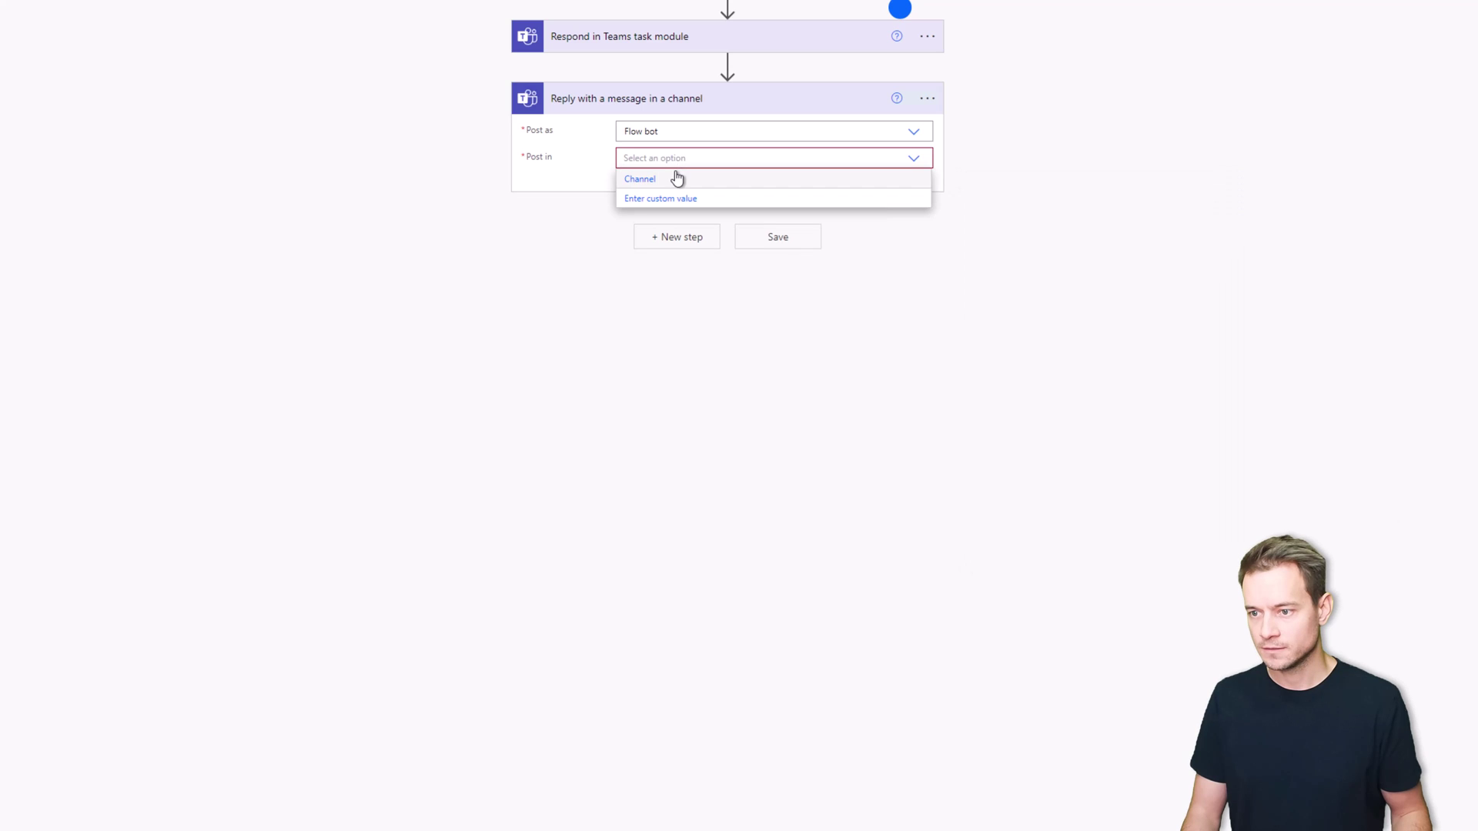
pyautogui.click(676, 178)
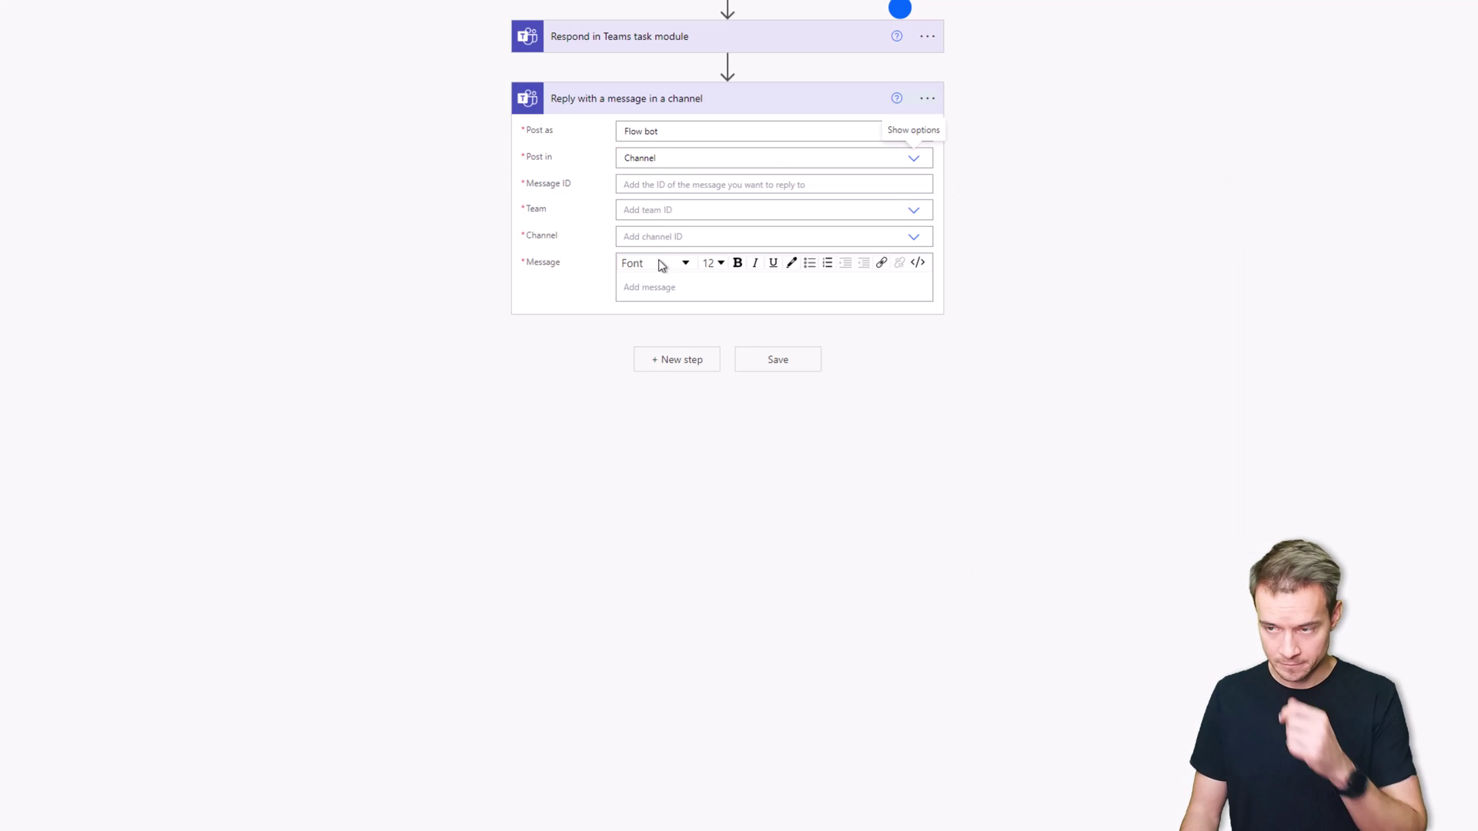
pyautogui.click(672, 185)
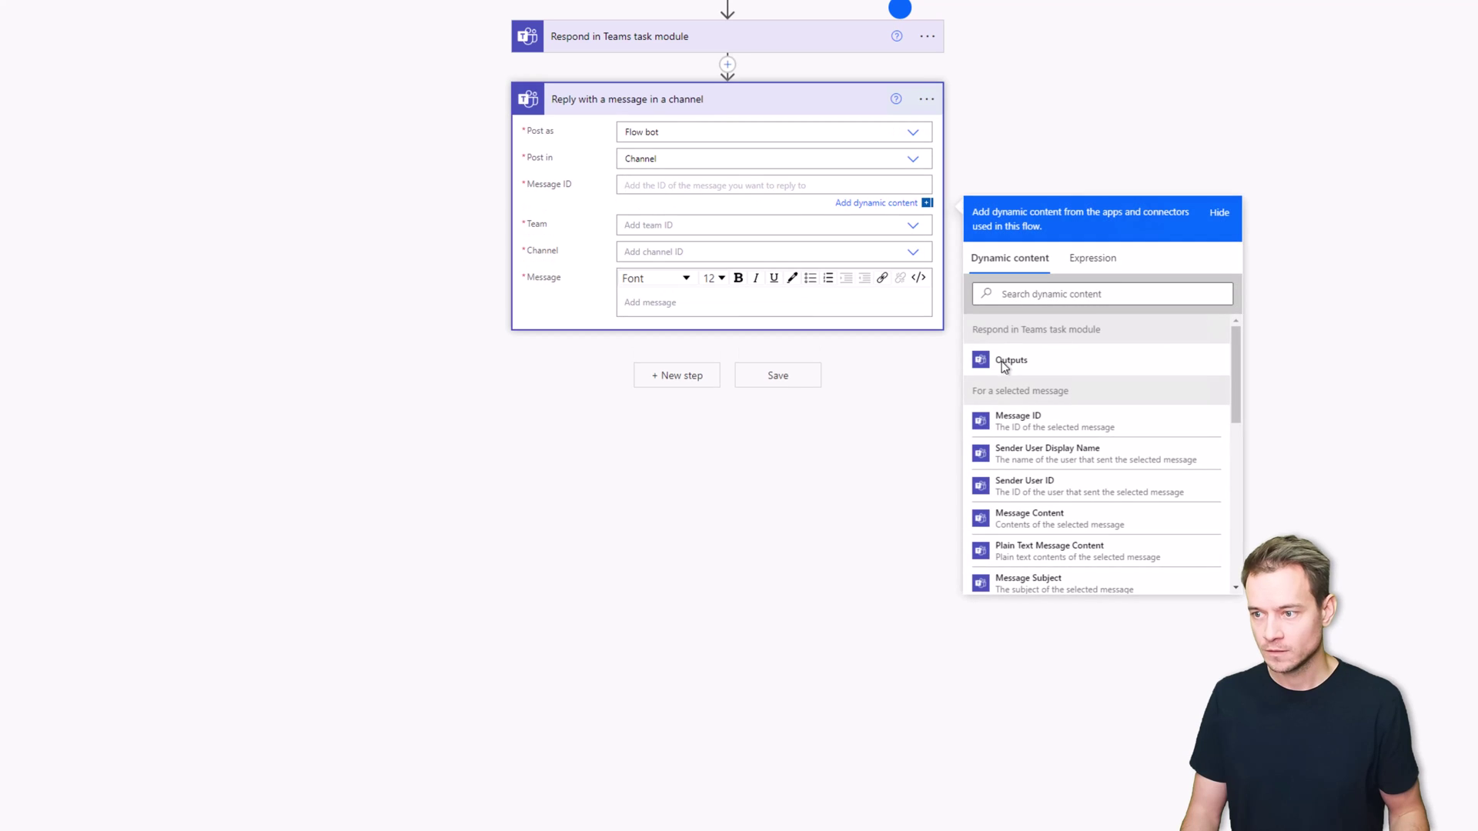
pyautogui.click(1024, 422)
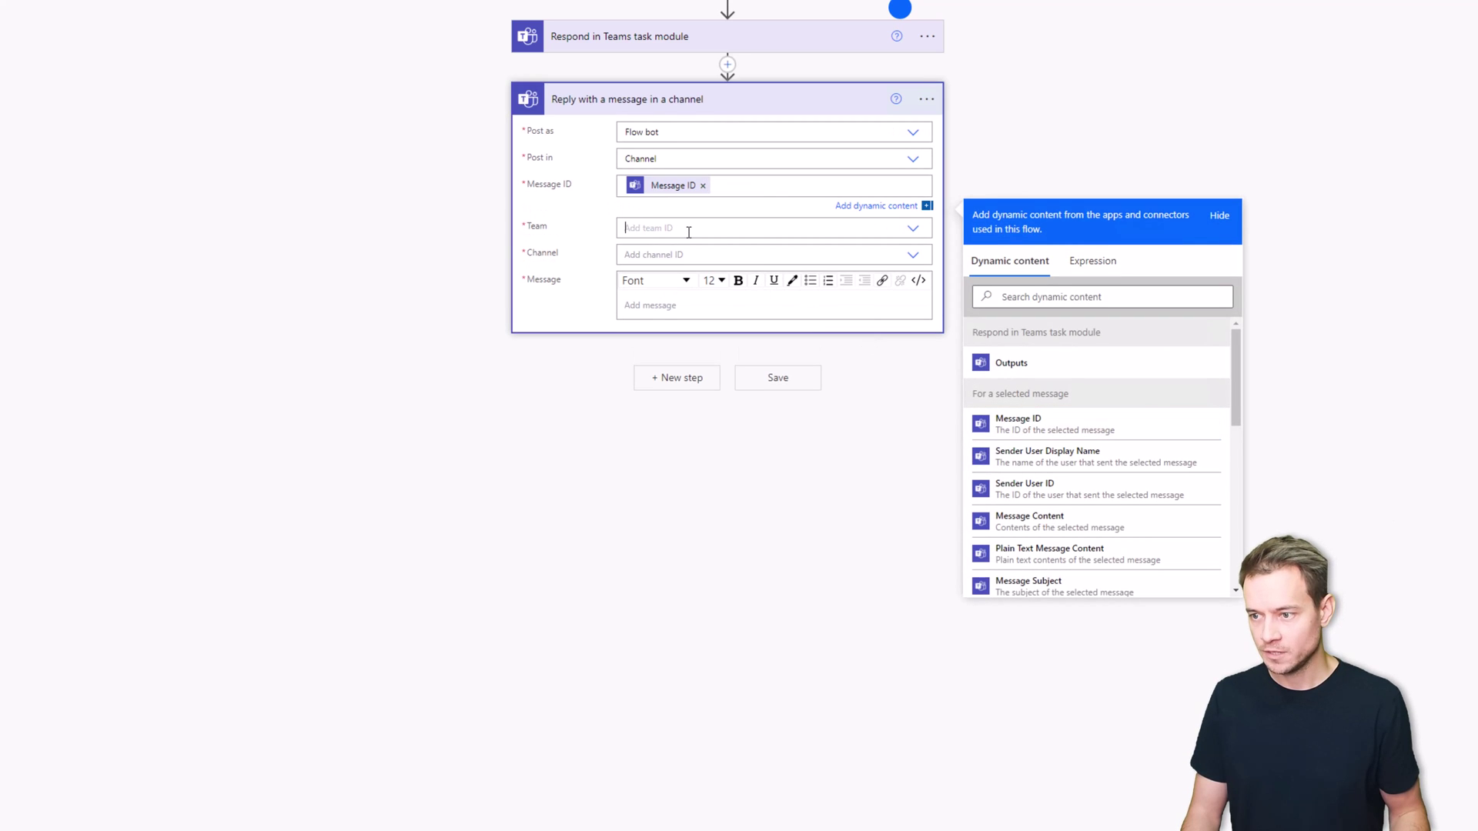
# Set the Team to a custom value using the dynamic Team ID
pyautogui.click(821, 238)
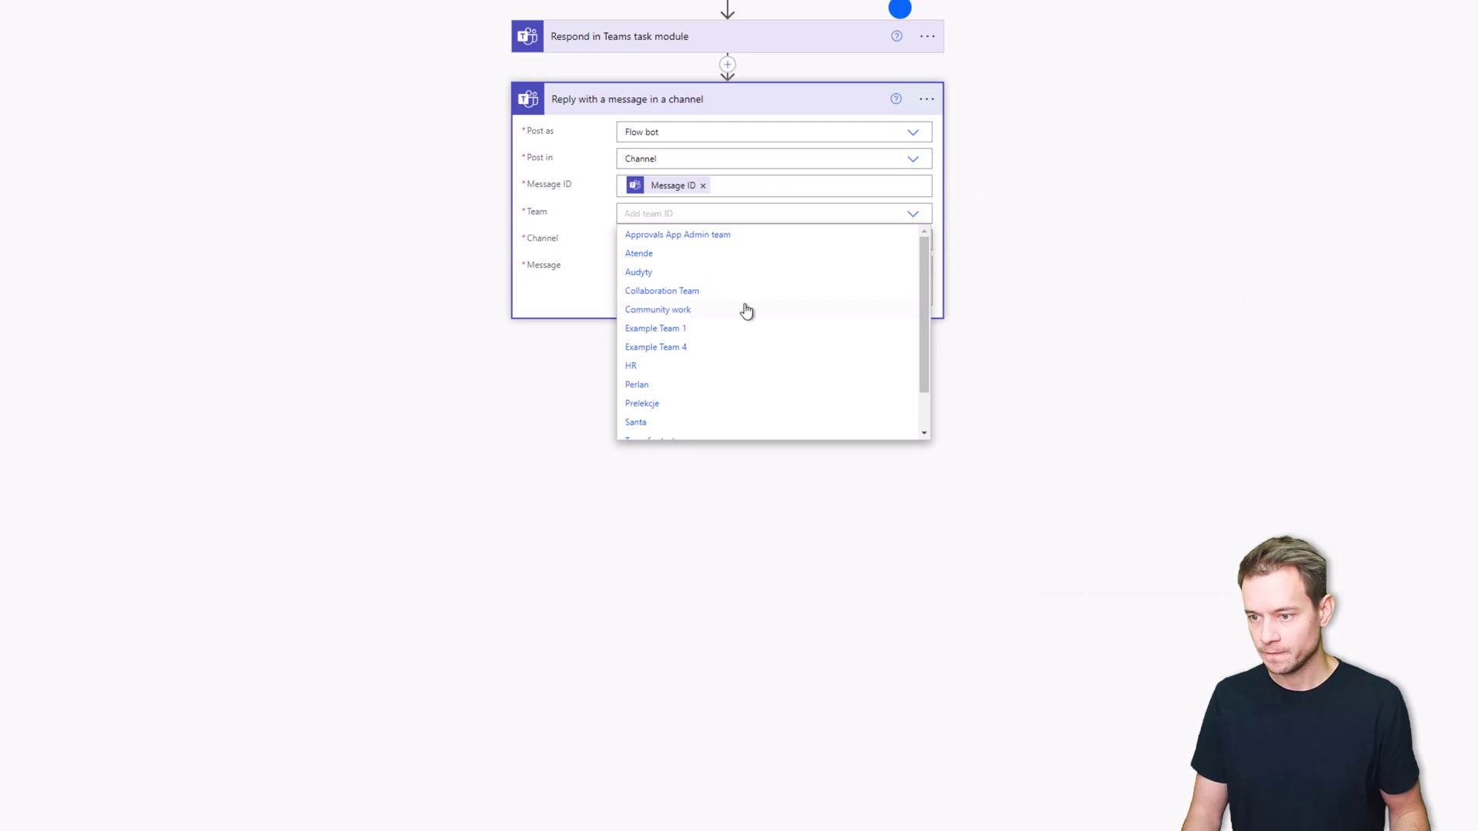
pyautogui.scroll(-2, 746, 311)
pyautogui.click(685, 384)
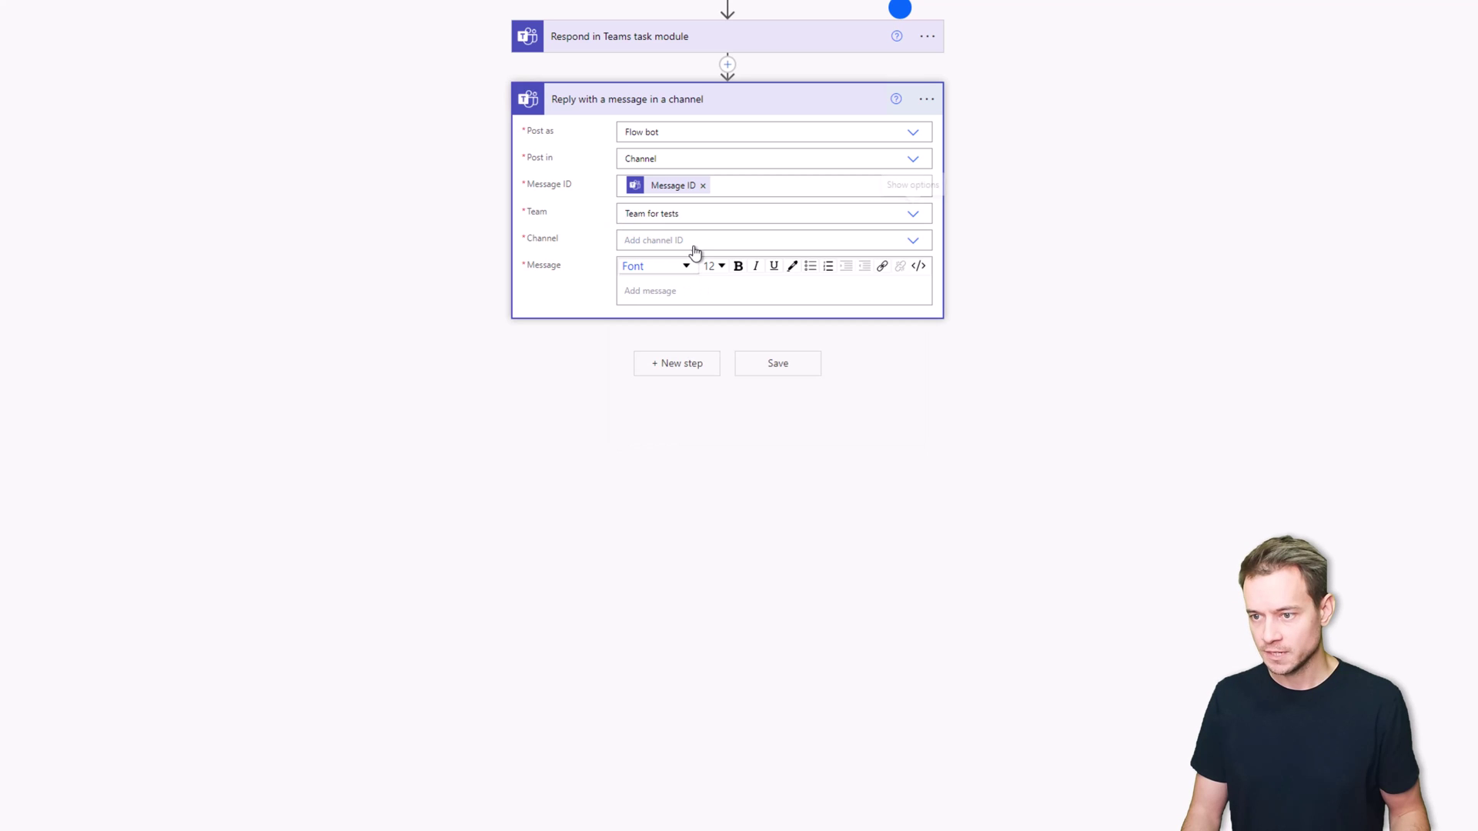
pyautogui.click(695, 243)
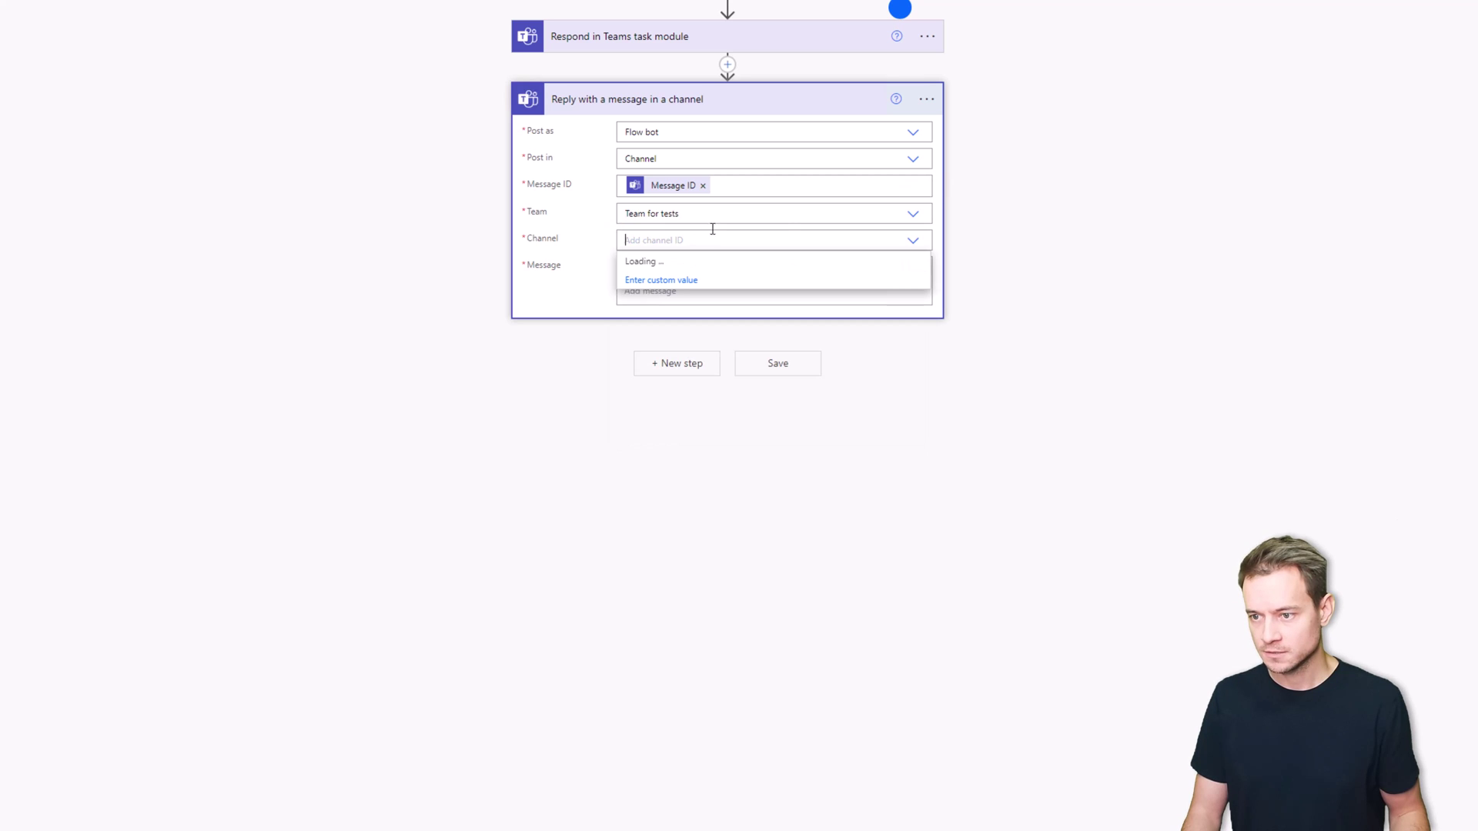
pyautogui.click(850, 224)
pyautogui.scroll(-2, 663, 420)
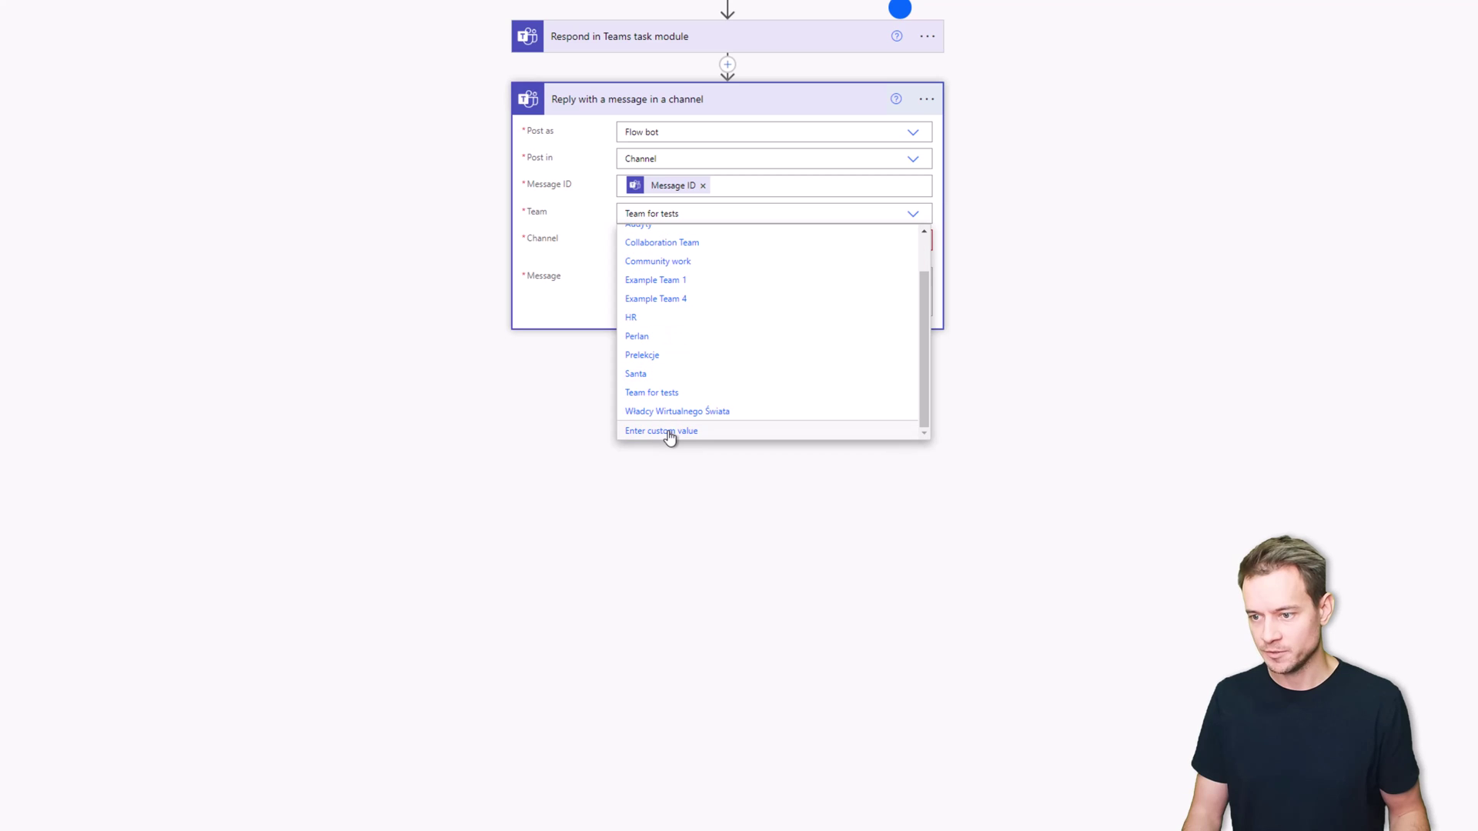
pyautogui.click(669, 431)
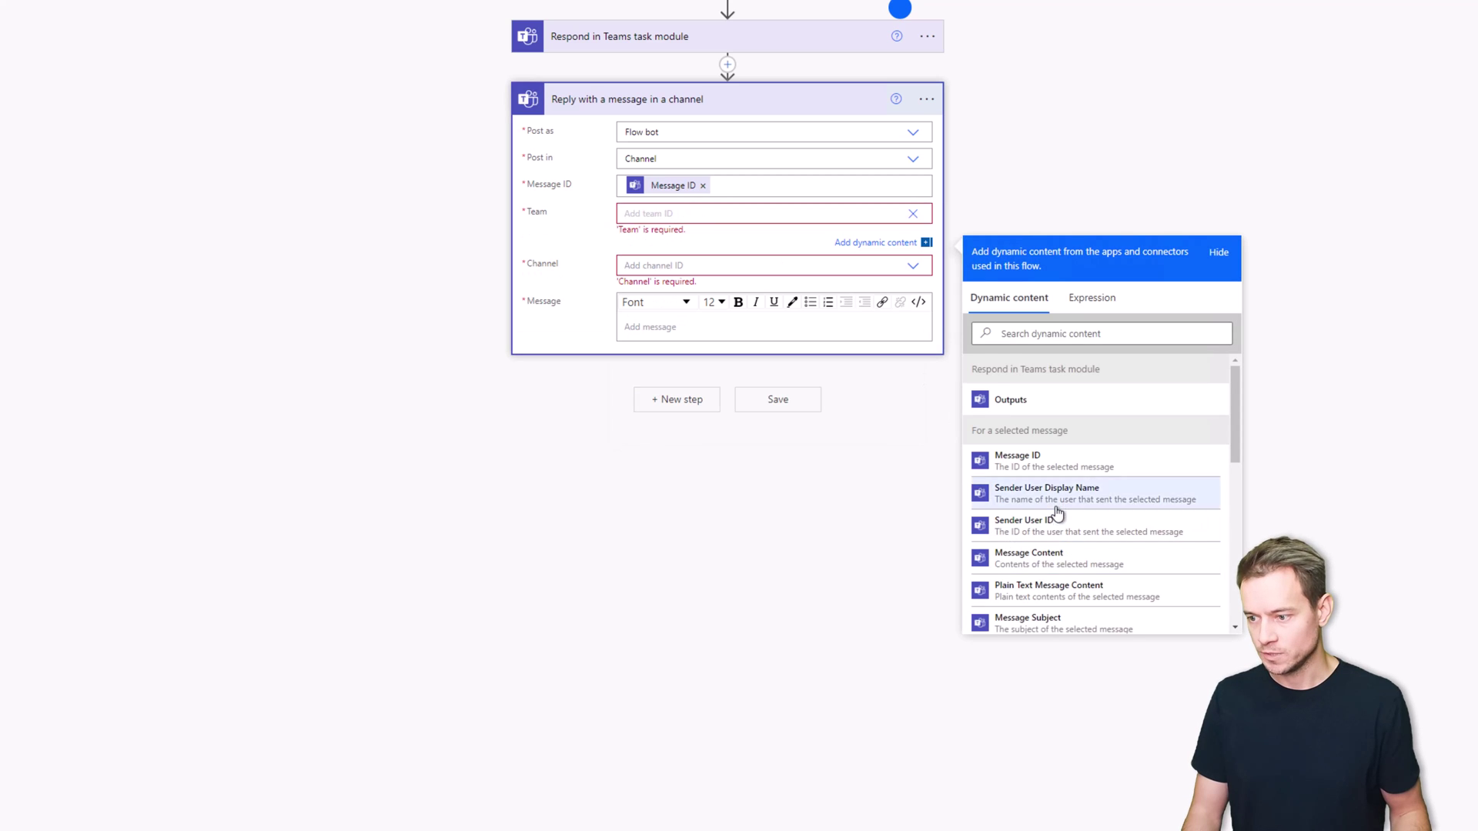
pyautogui.scroll(-5, 1057, 514)
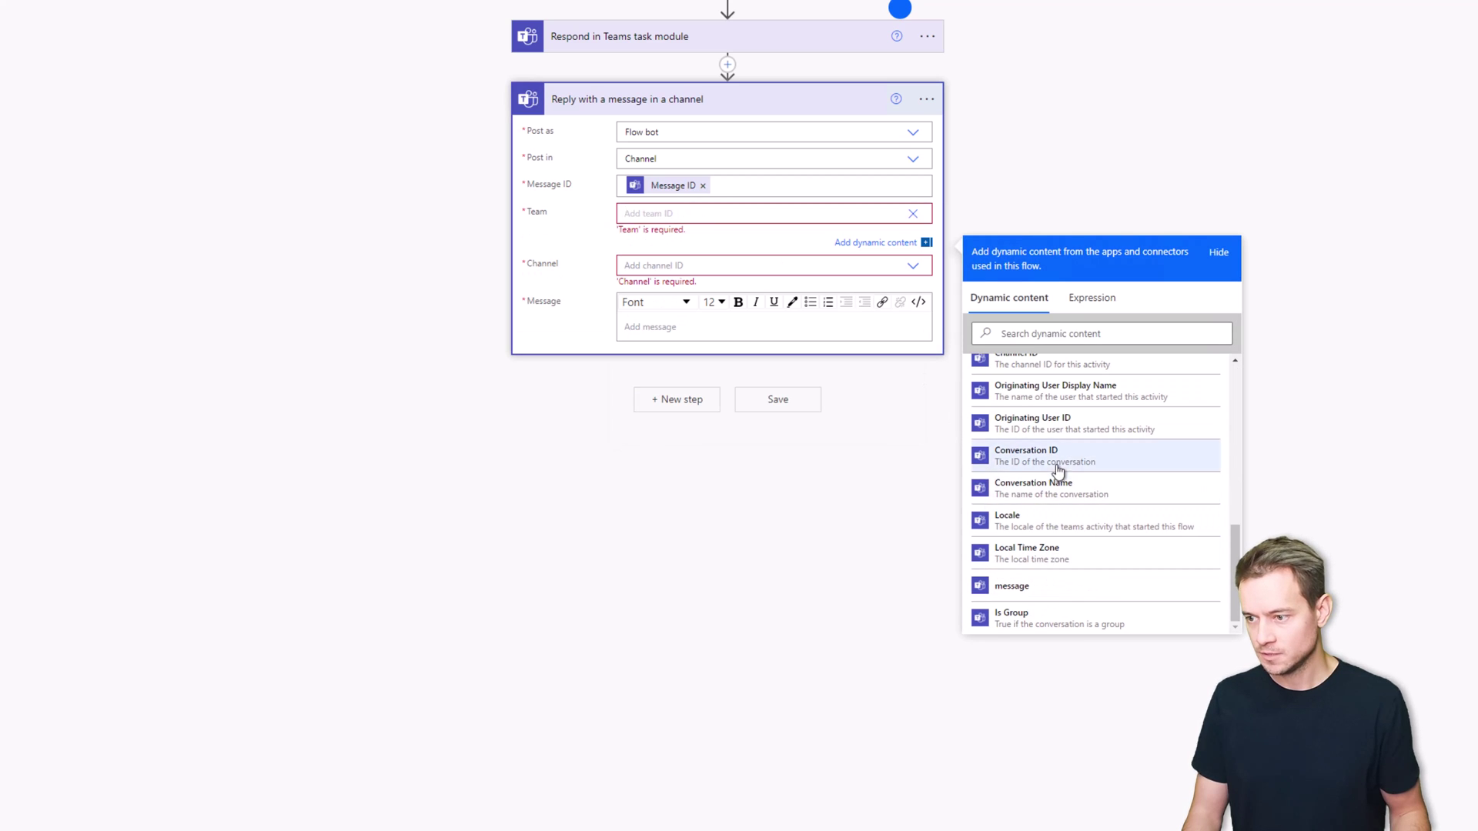
pyautogui.scroll(2, 1060, 431)
pyautogui.click(1061, 368)
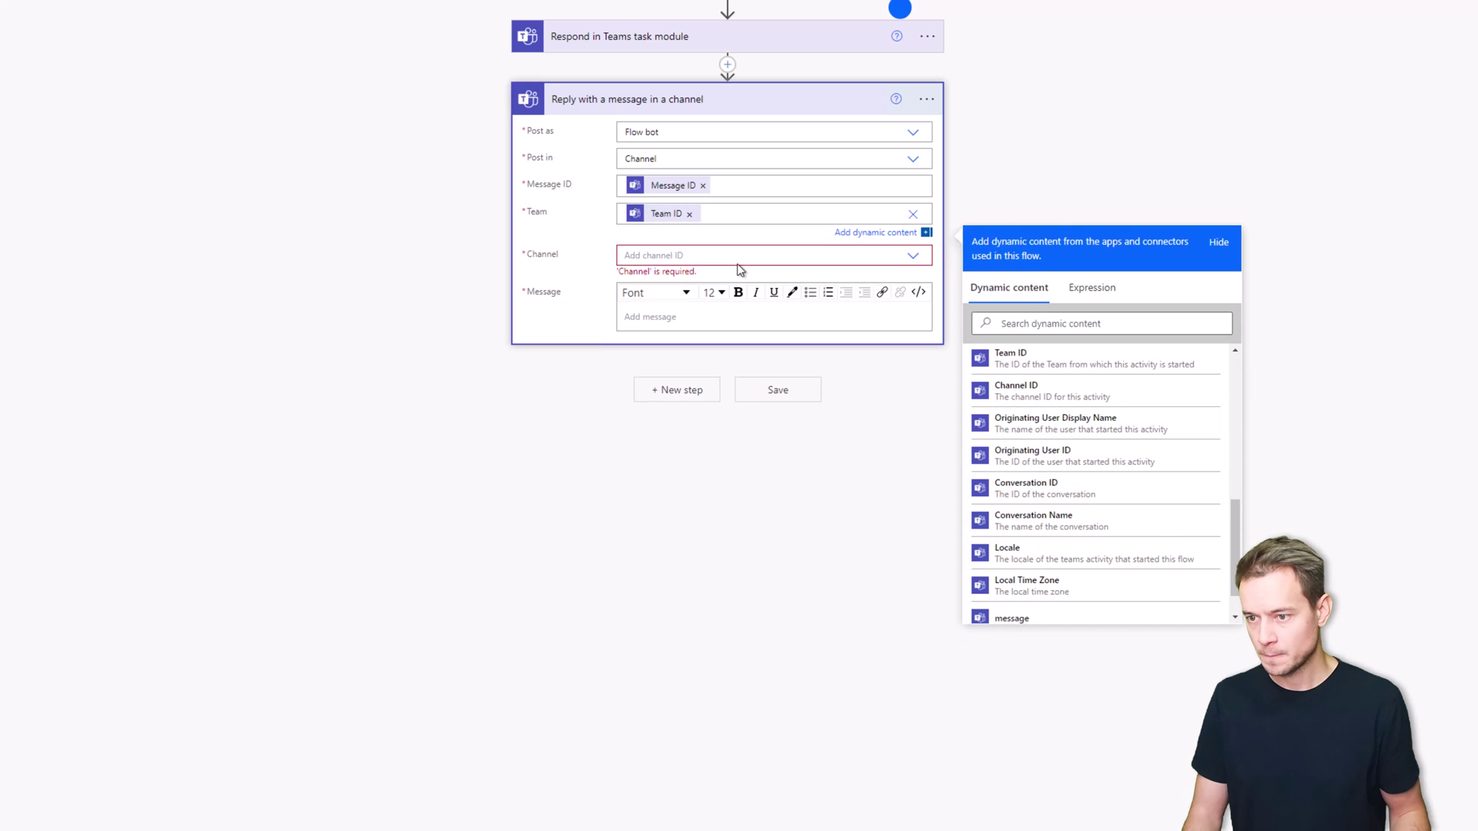
# Switch the Channel field to a custom value
pyautogui.click(839, 260)
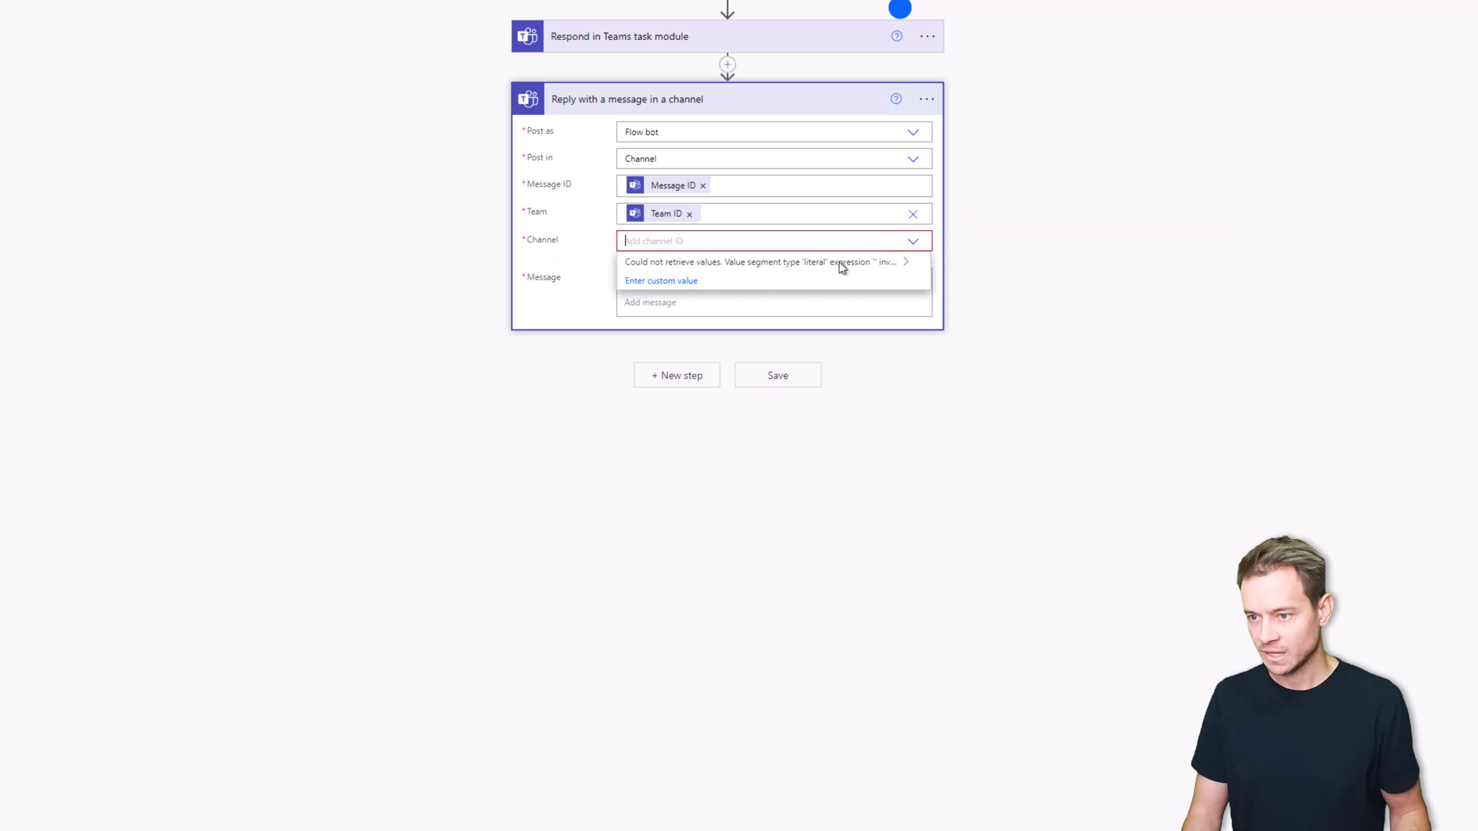
pyautogui.click(714, 283)
pyautogui.scroll(-3, 1062, 590)
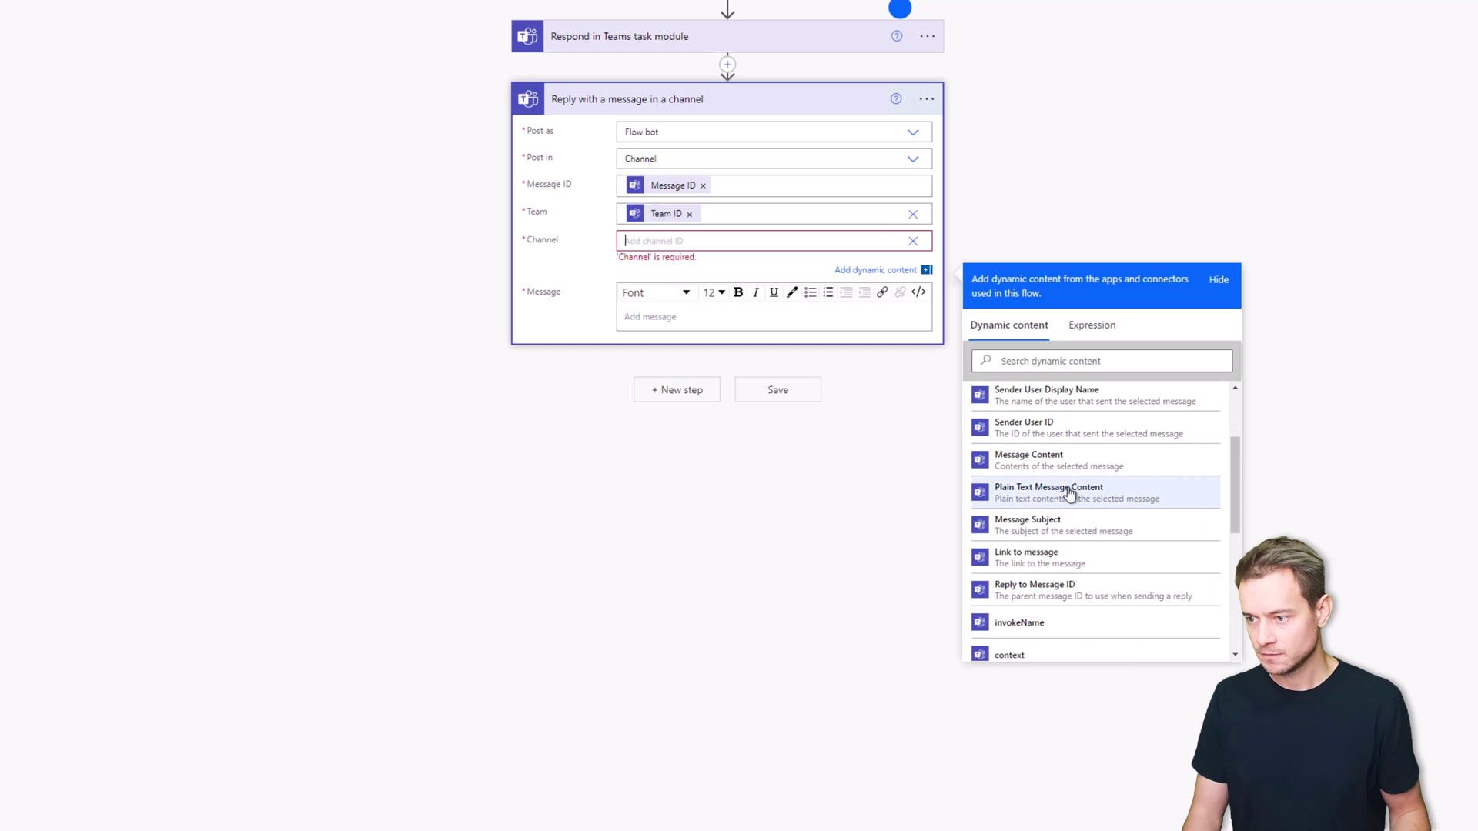
pyautogui.scroll(1, 1068, 476)
pyautogui.scroll(1, 1066, 487)
pyautogui.scroll(-1, 1066, 488)
pyautogui.scroll(-3, 1066, 531)
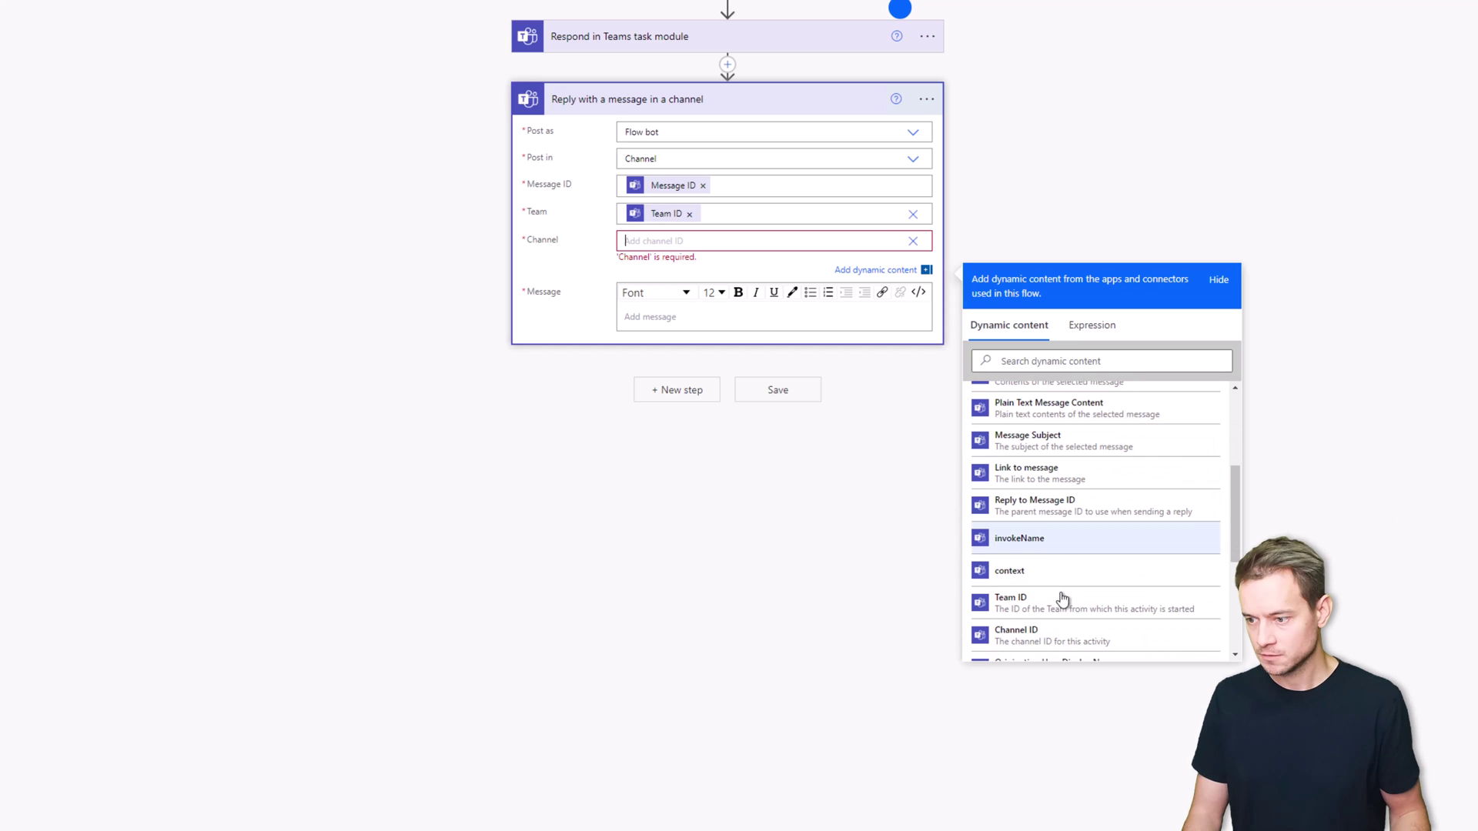
# Start the reply Message field with the text 'Message from:'
pyautogui.click(680, 320)
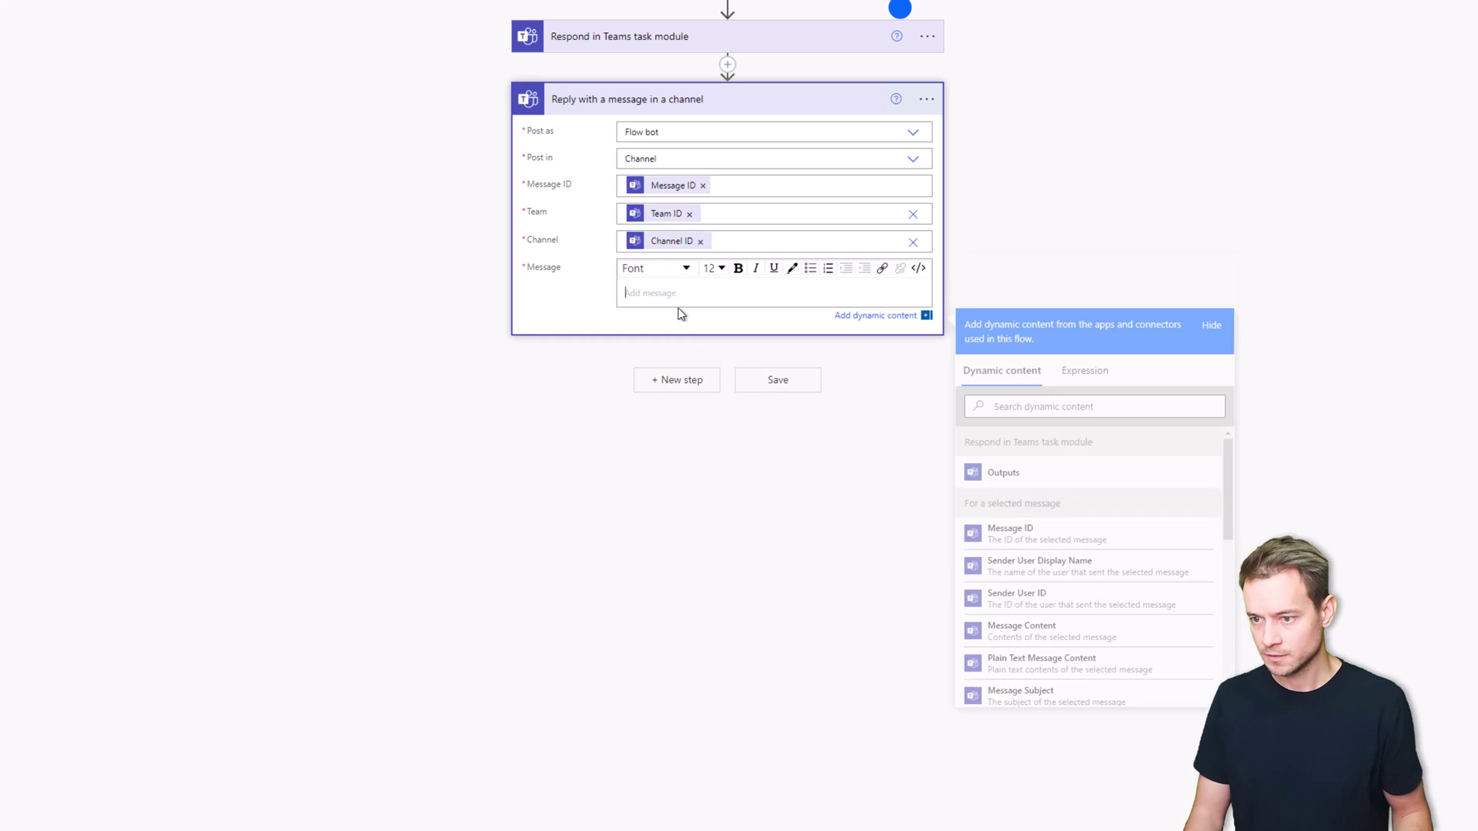
pyautogui.write('Message from:')
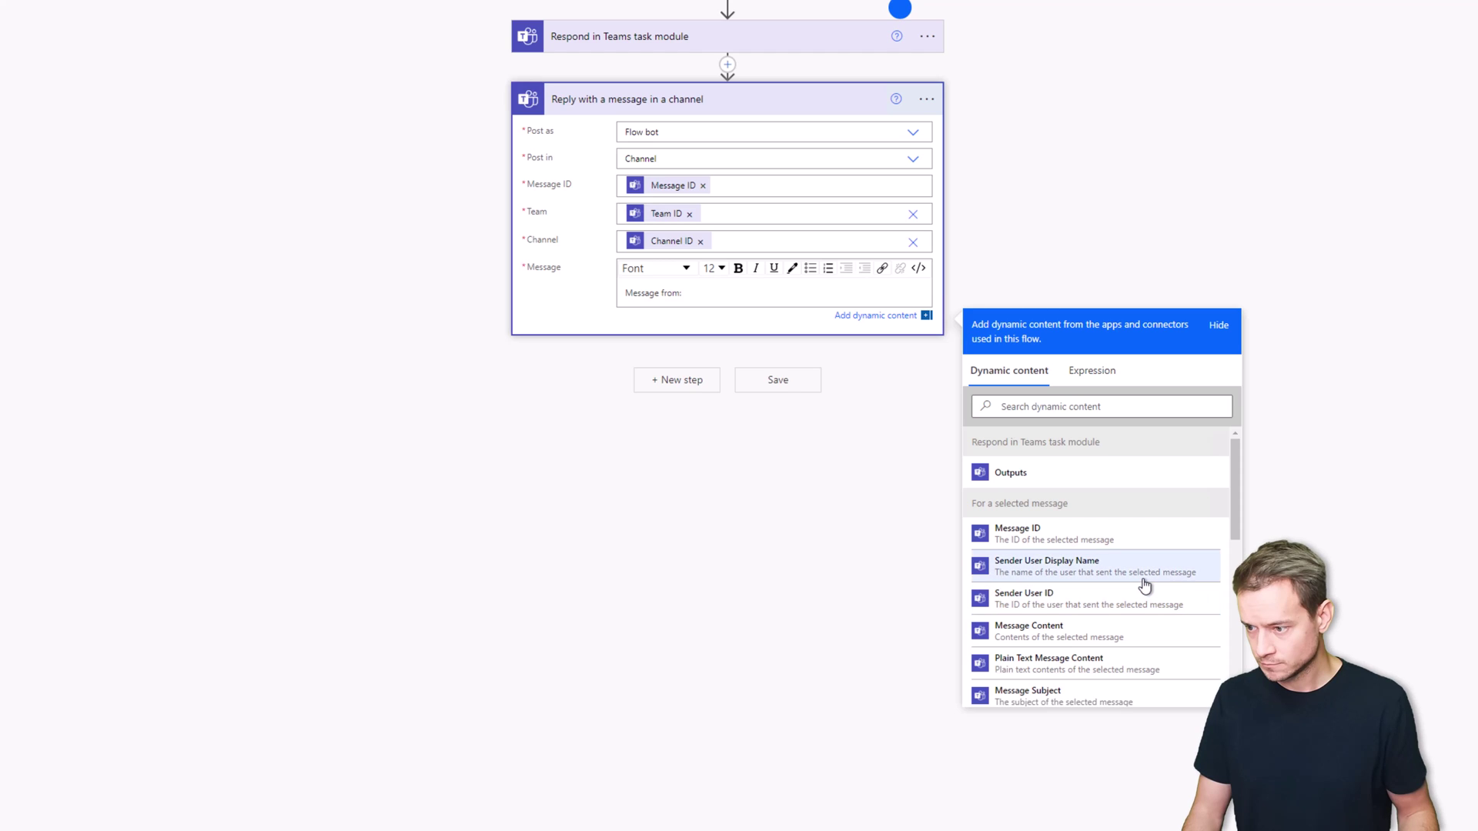
pyautogui.scroll(-1, 1146, 611)
pyautogui.scroll(-1, 1146, 611)
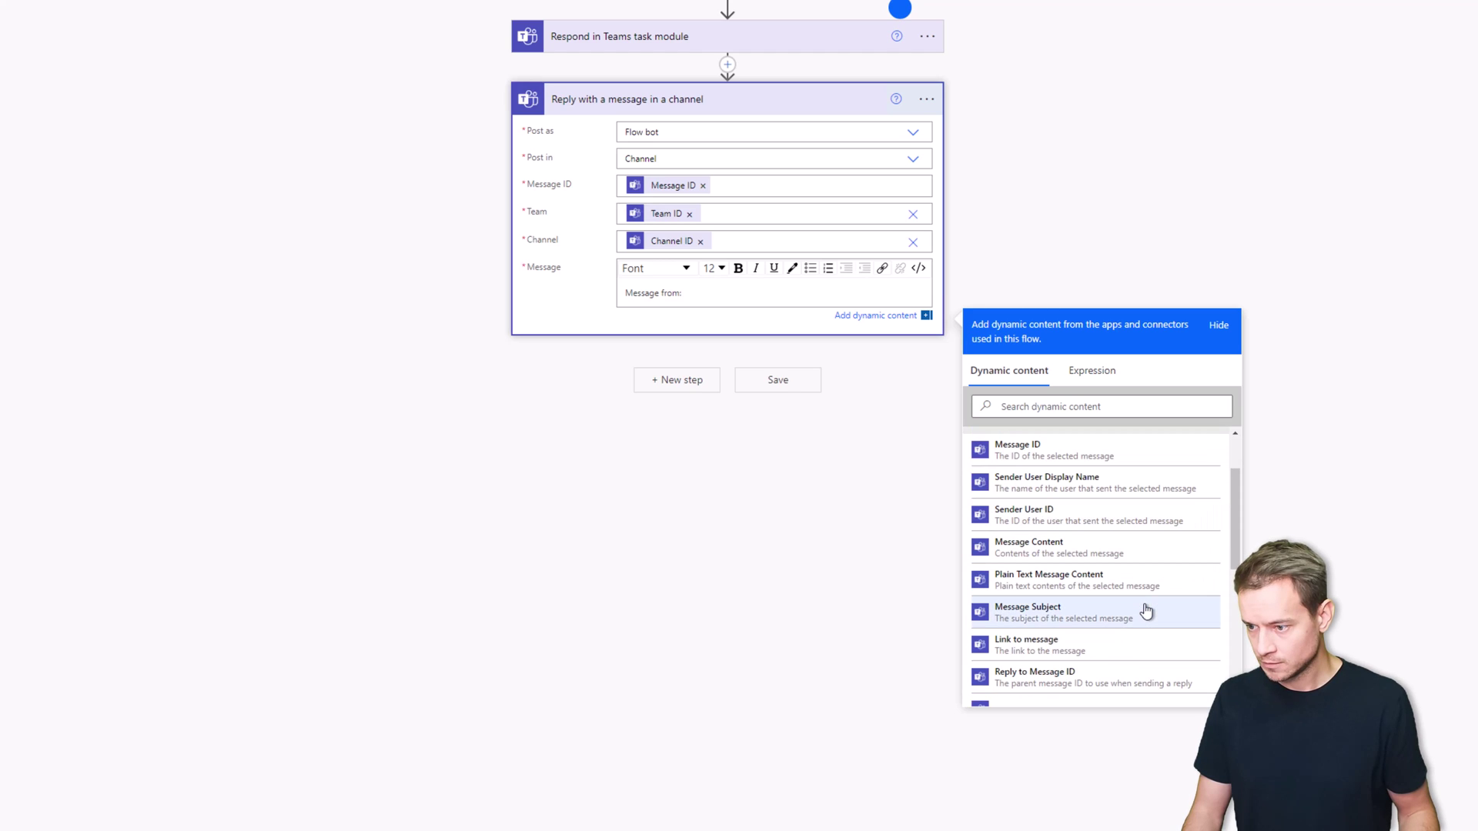
pyautogui.scroll(-5, 1146, 610)
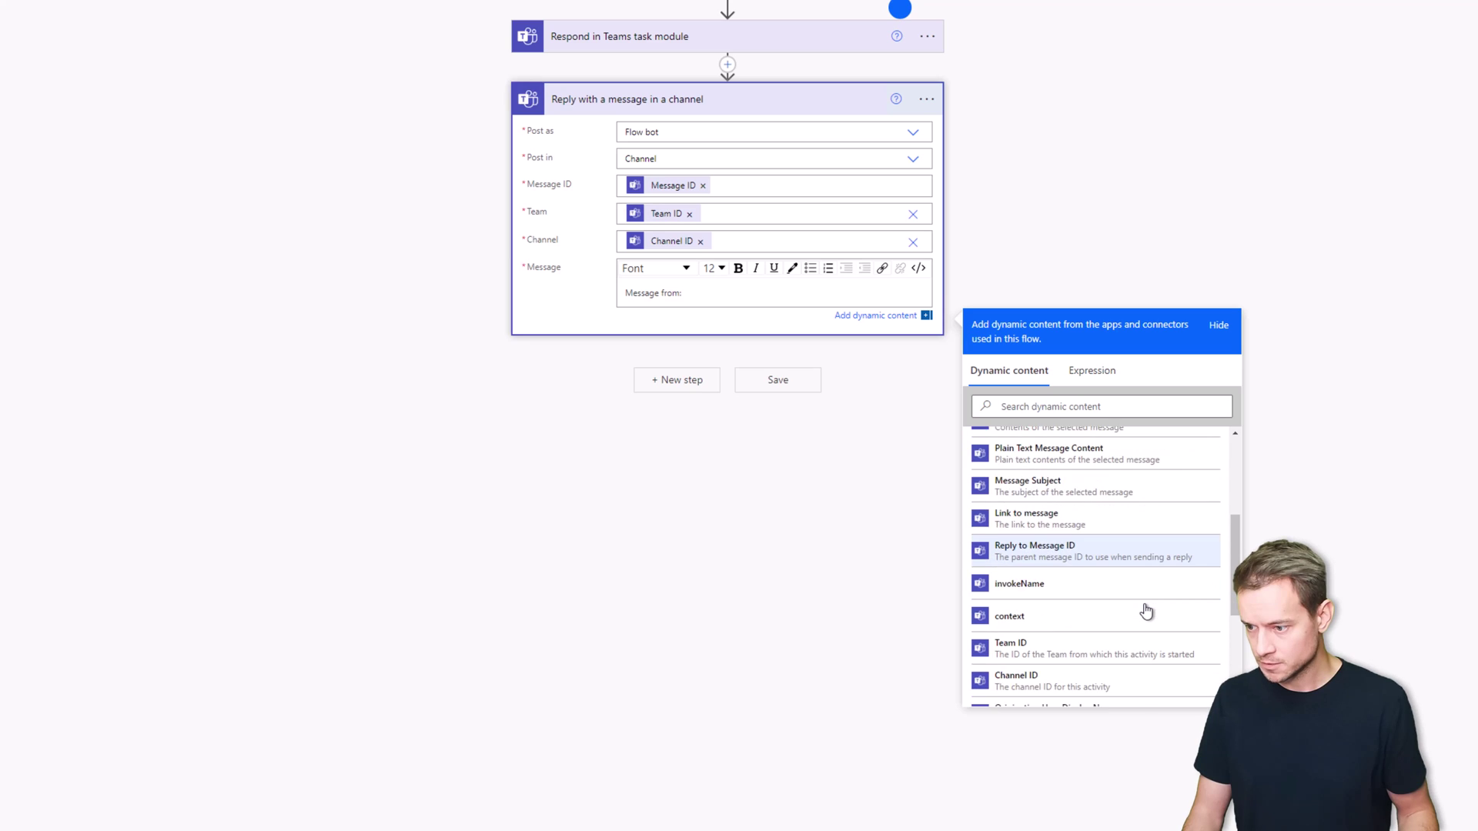
# Add the originating user's display name, a colon and the submitted message on a new line, then save
pyautogui.click(1114, 642)
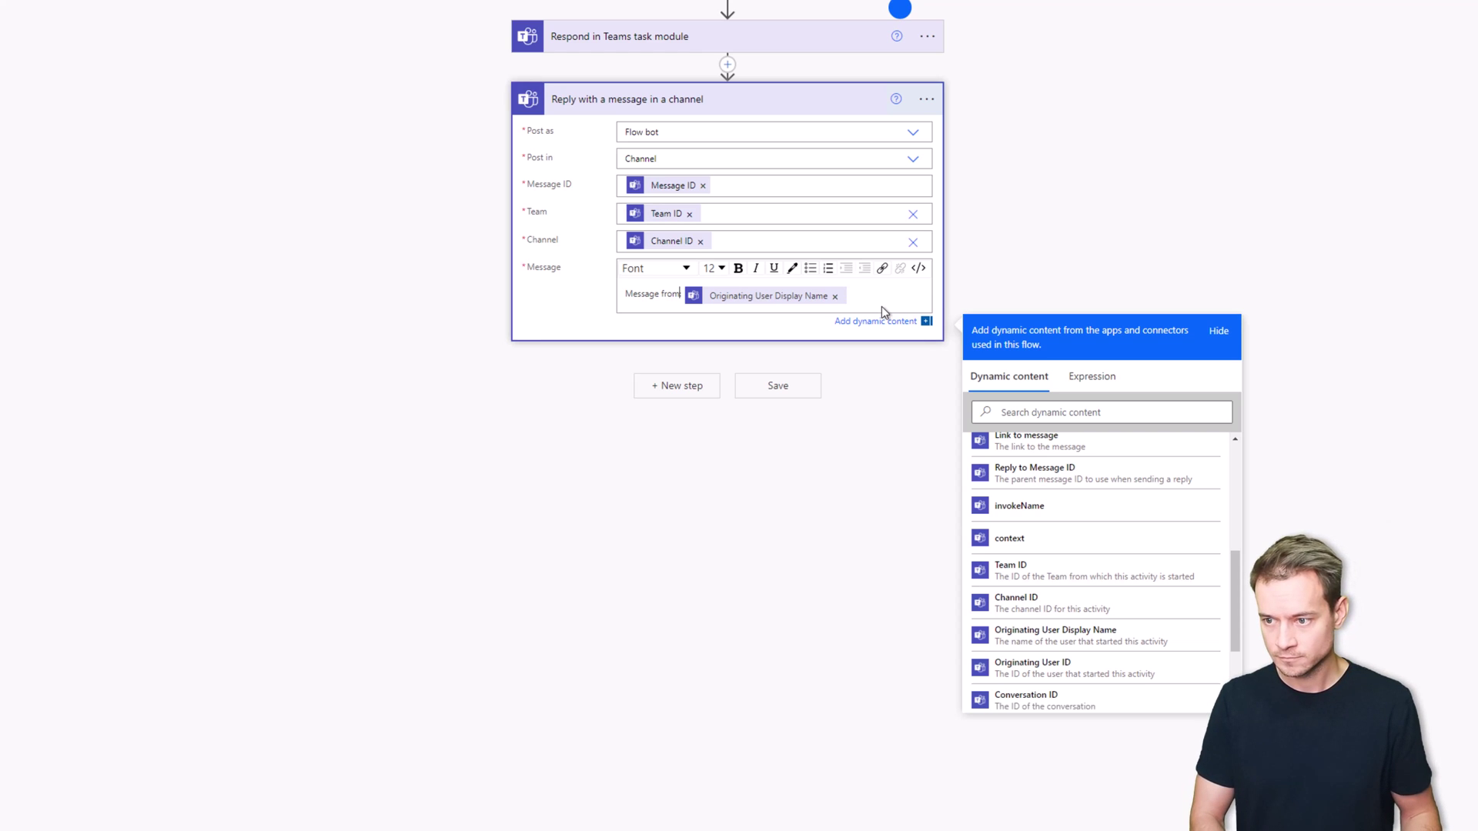
pyautogui.press('Delete')
pyautogui.write(':')
pyautogui.press('Return')
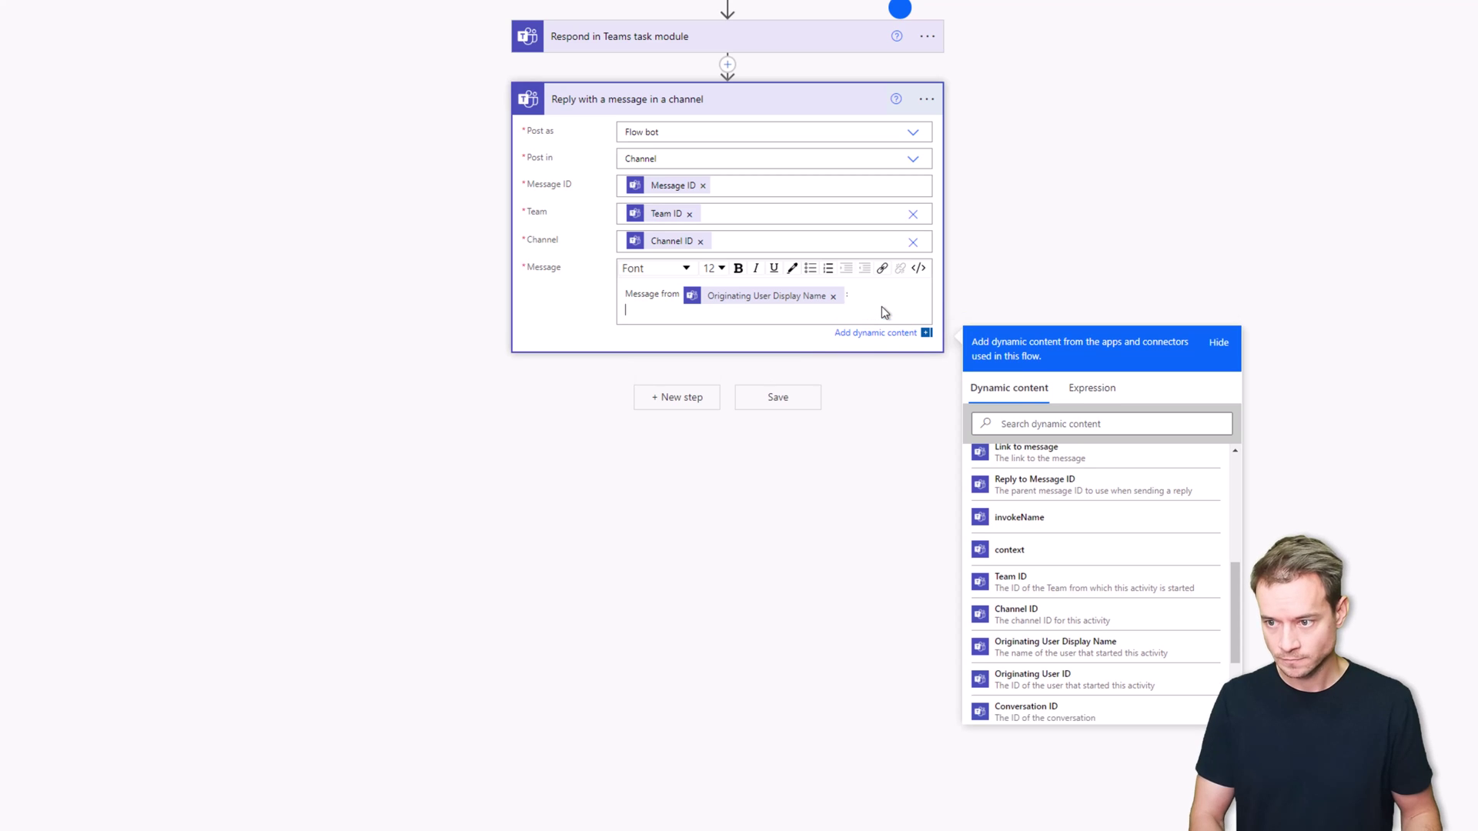
pyautogui.scroll(-3, 1136, 642)
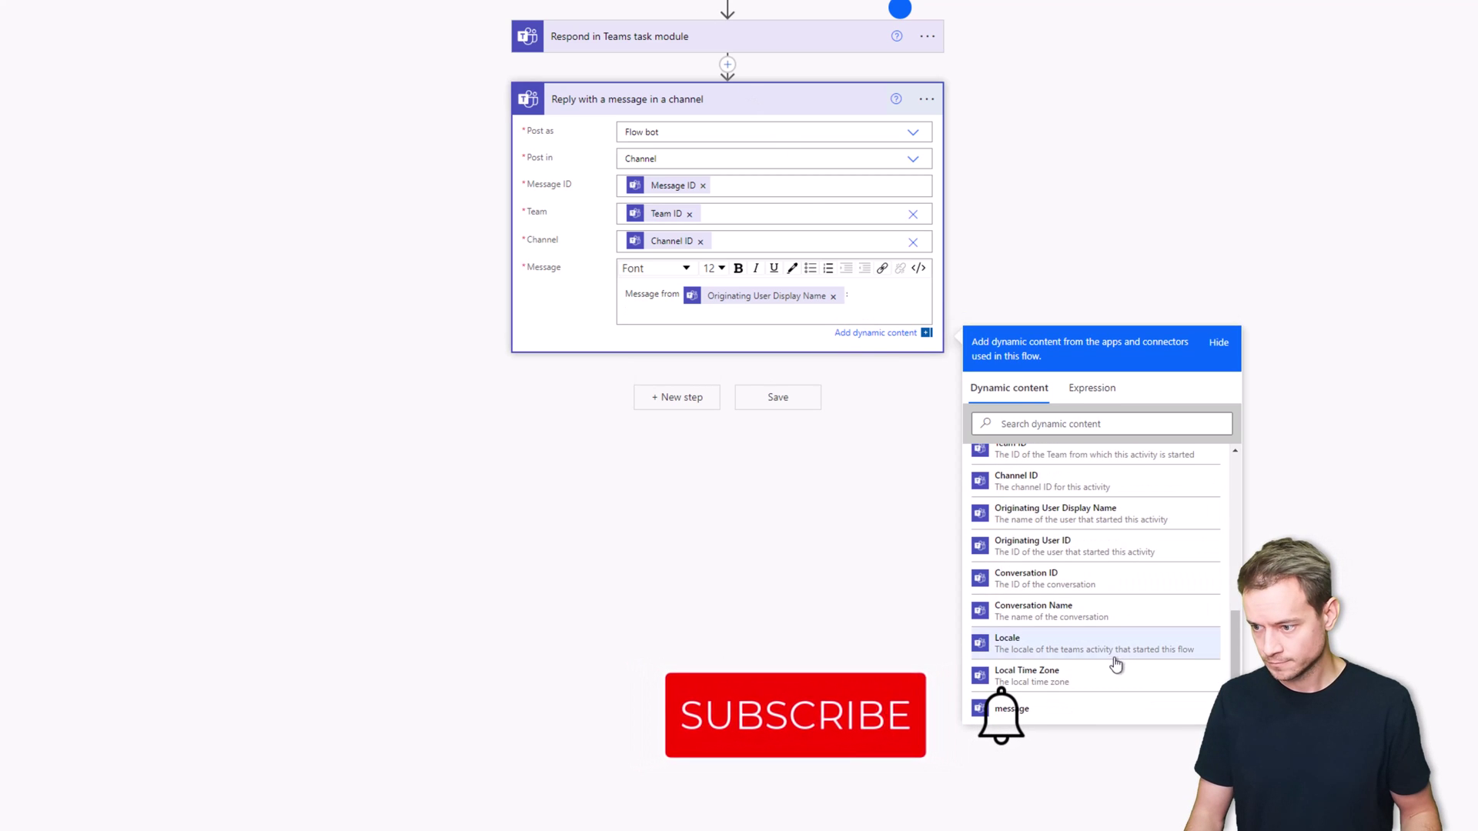
pyautogui.click(1088, 708)
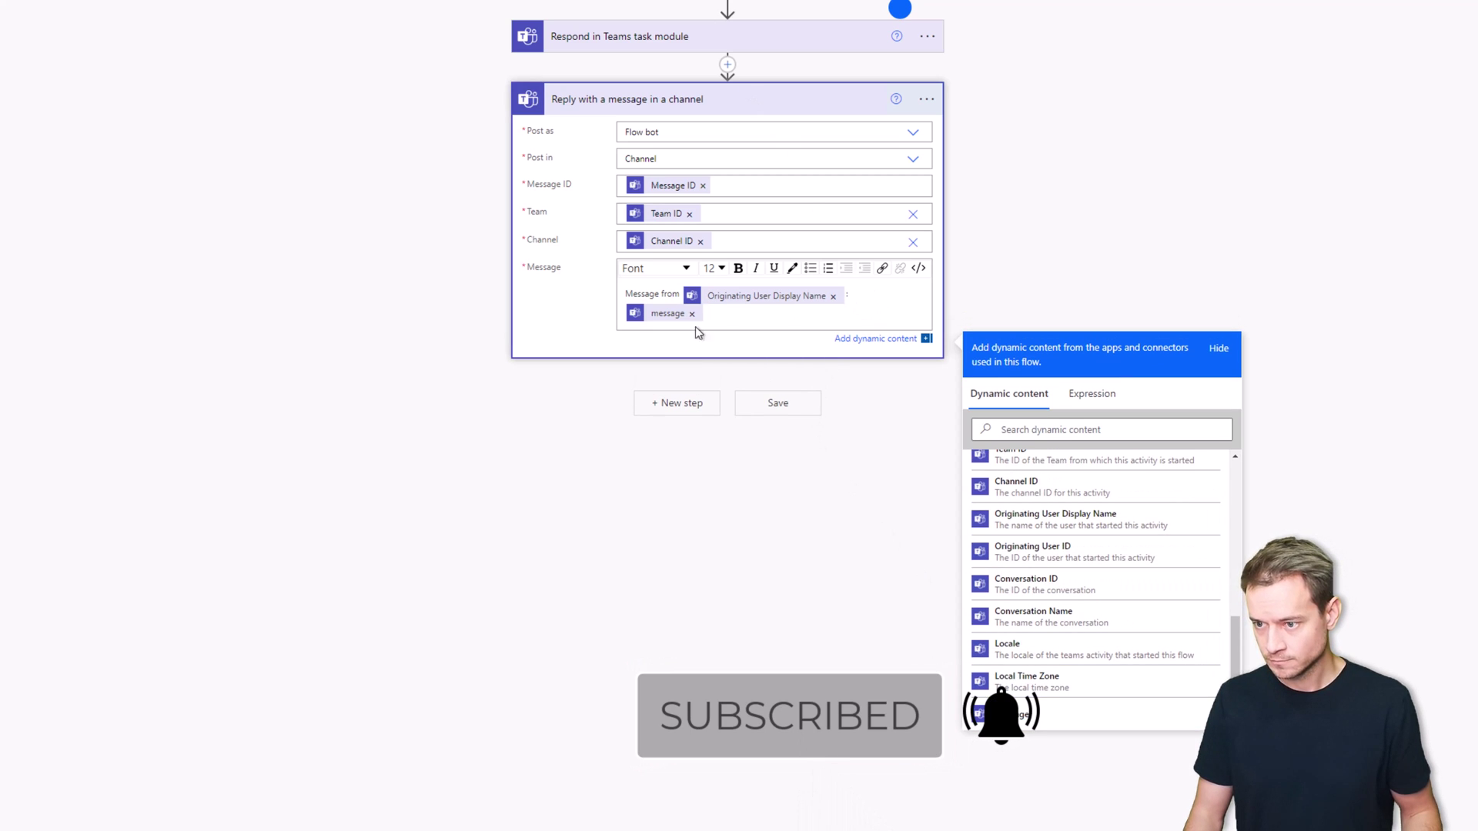
pyautogui.click(733, 314)
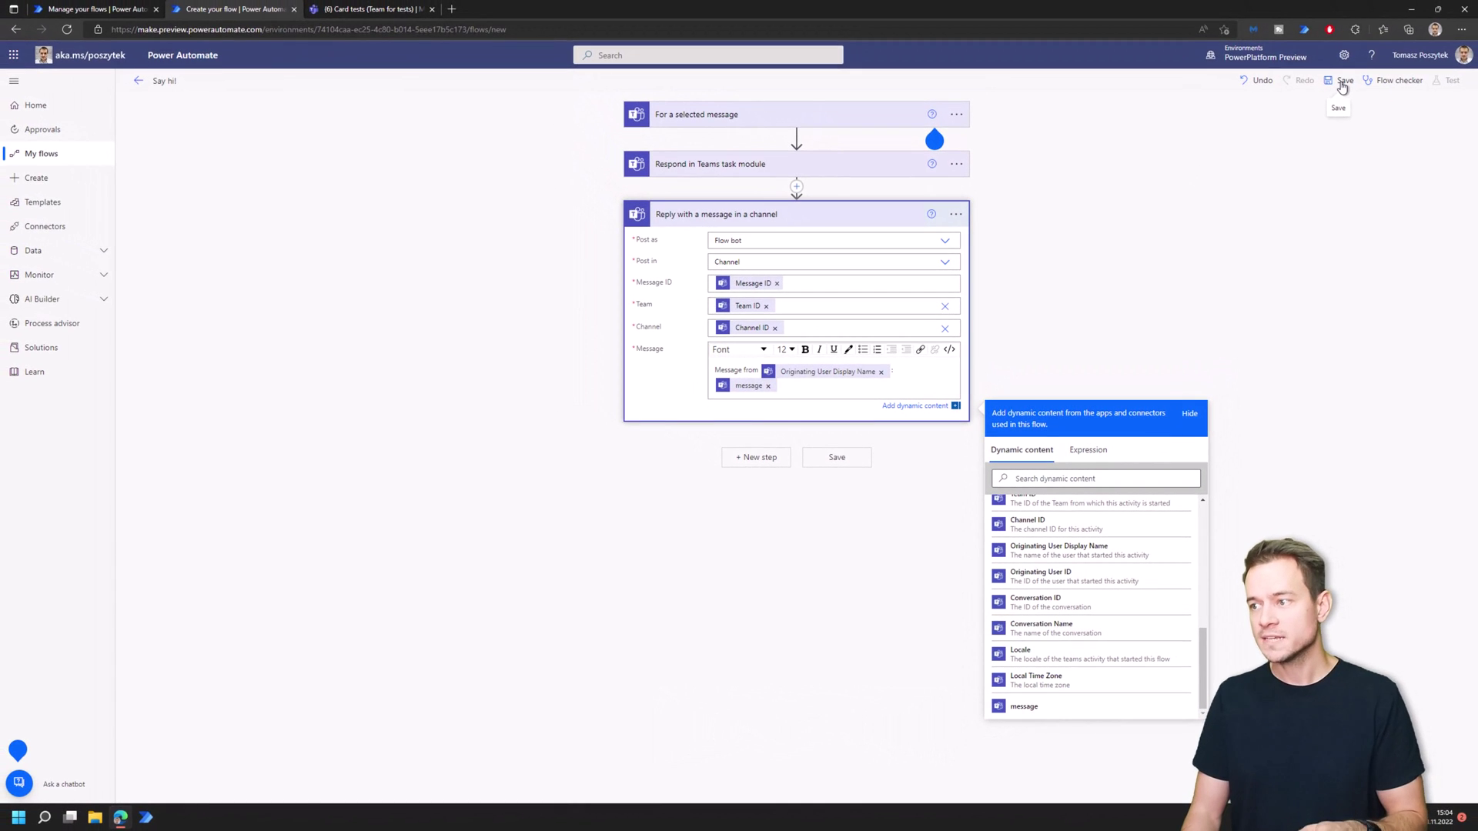
pyautogui.click(1342, 85)
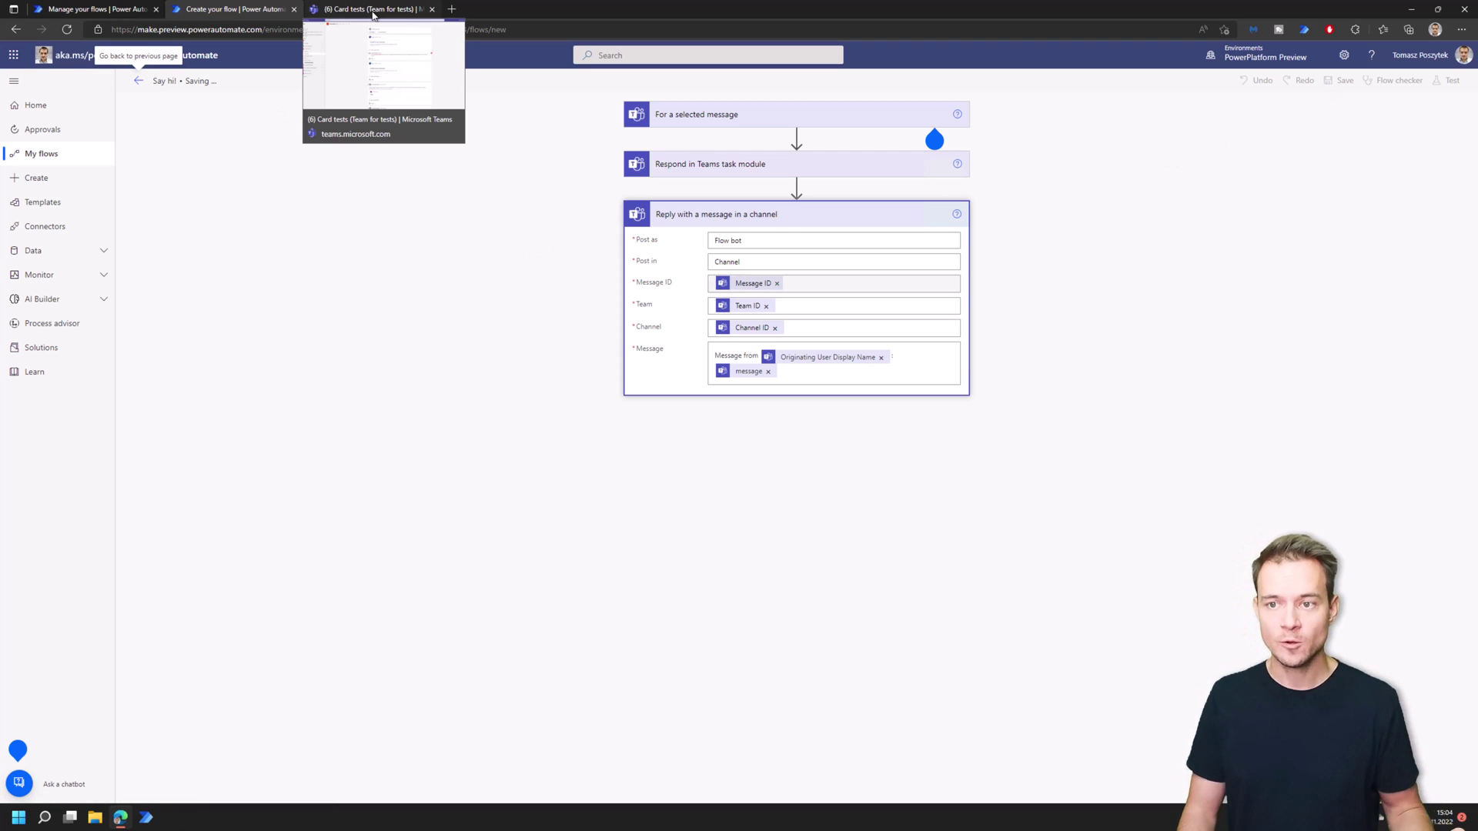
# Check the Flow chat's 'Say hi!' ready notice, then go back to the Card tests channel
pyautogui.click(372, 11)
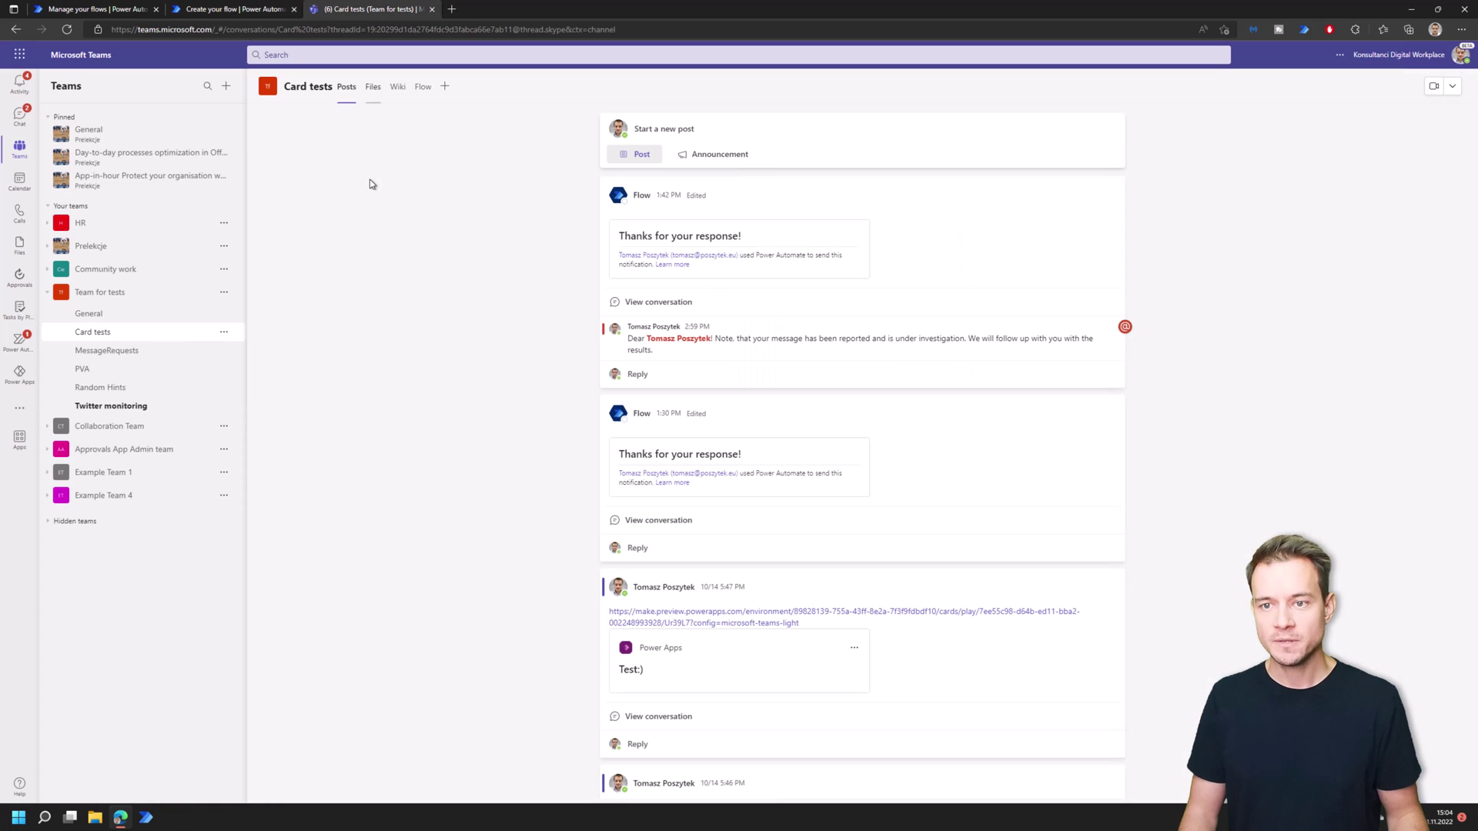
pyautogui.click(19, 115)
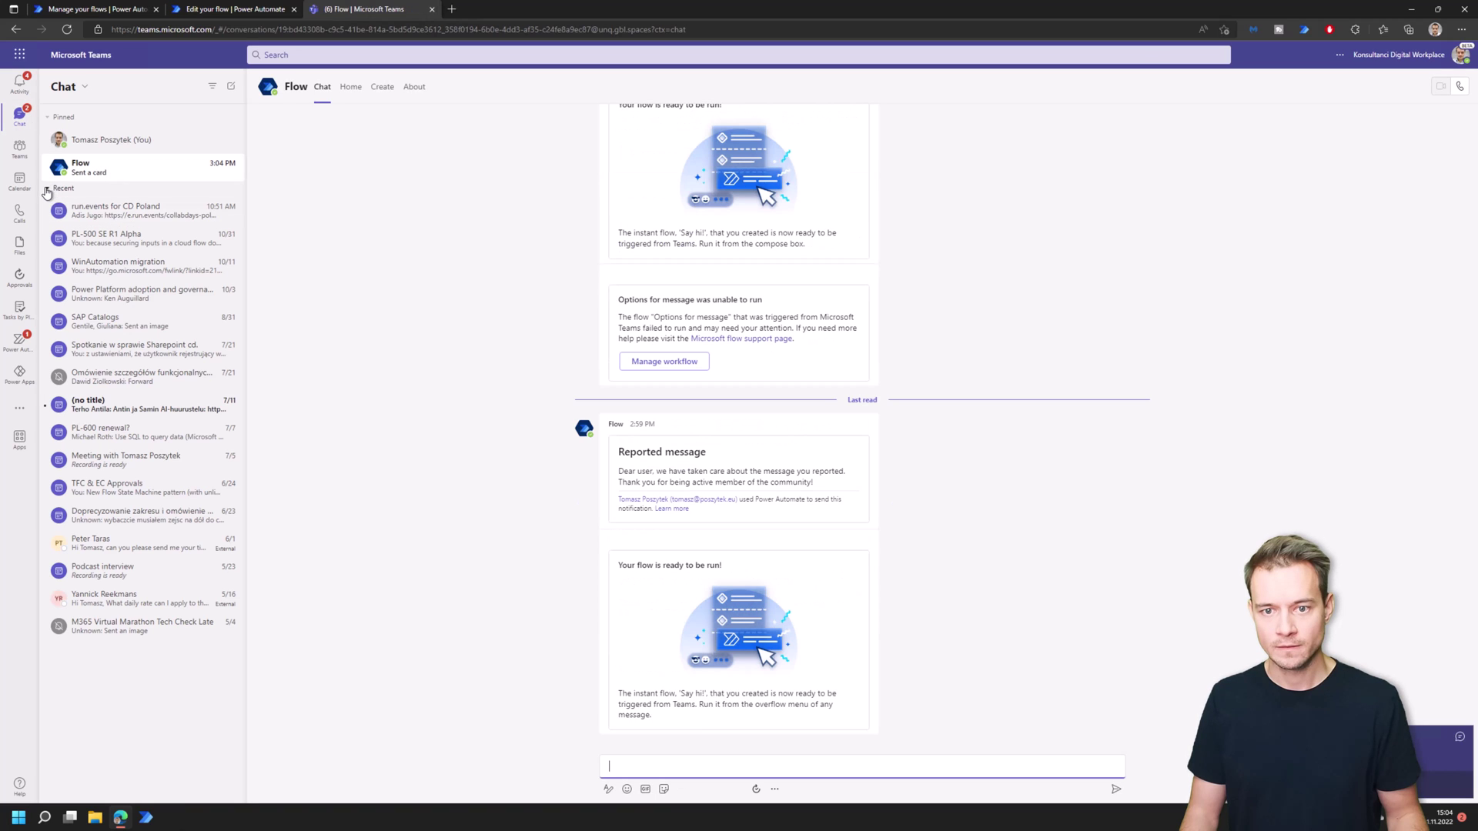
pyautogui.click(47, 189)
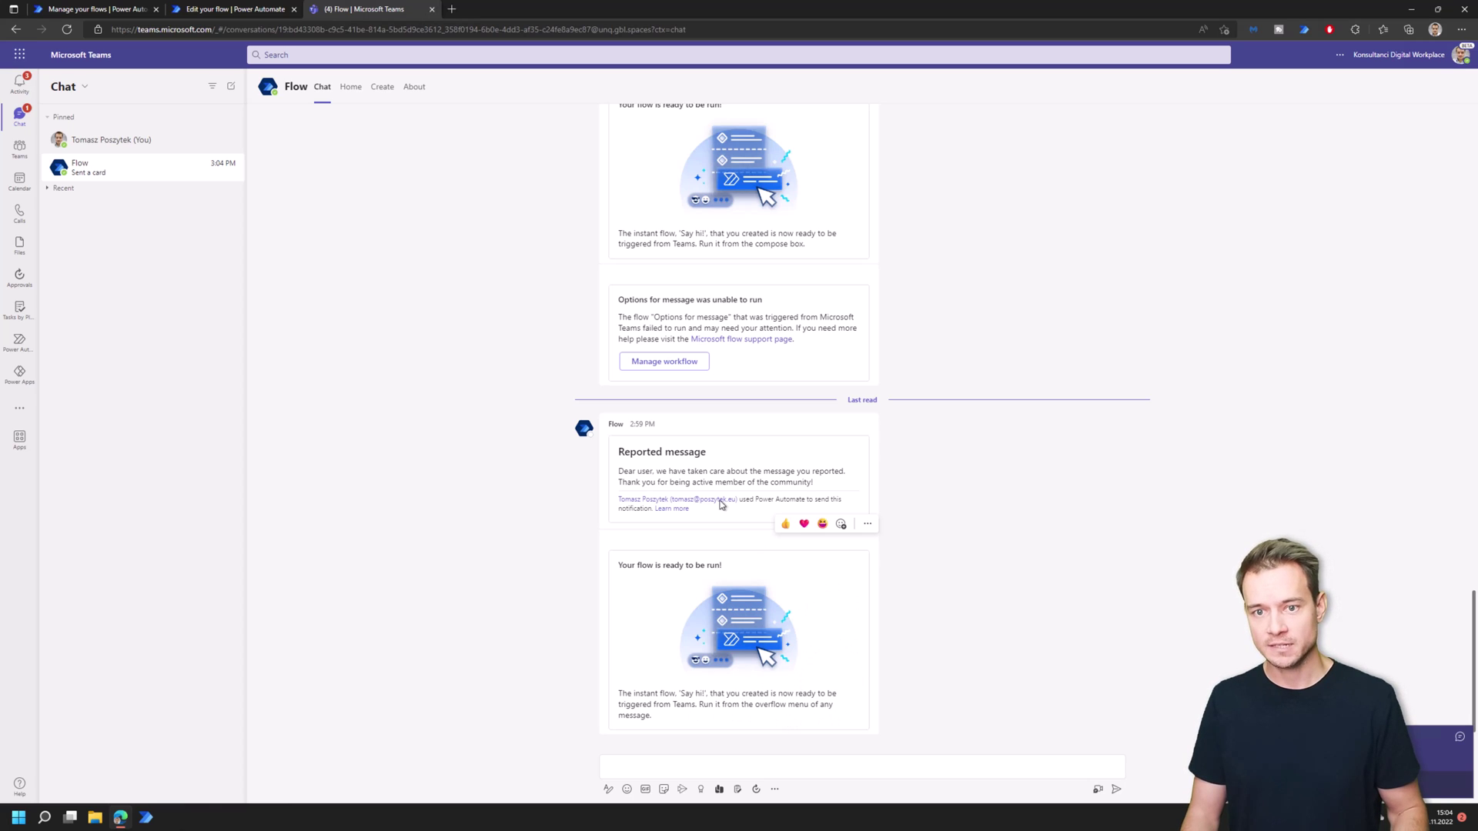
pyautogui.click(20, 148)
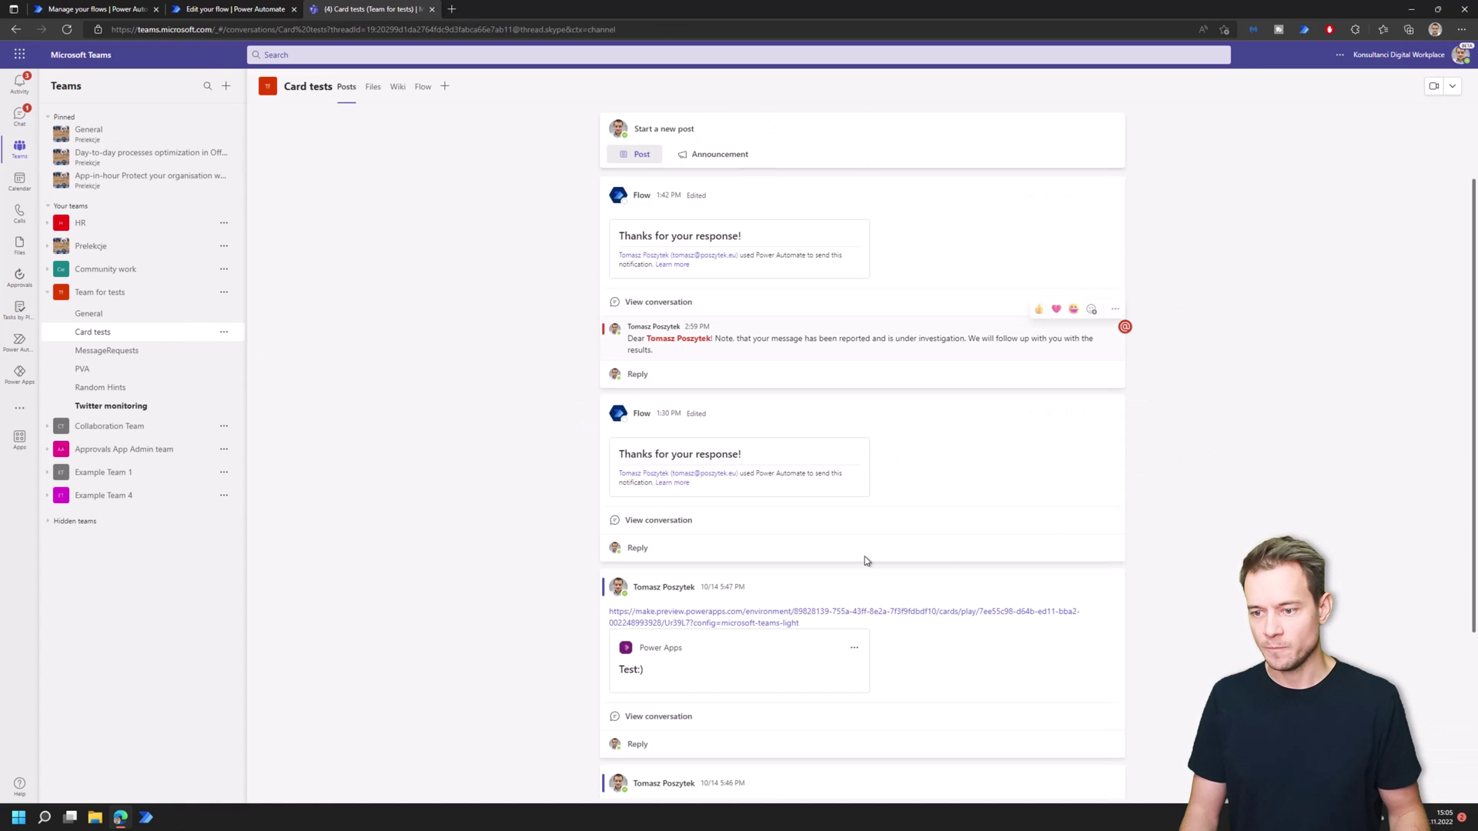
# Choose 'Say hi!' from the Flow post's More actions menu in Card tests
pyautogui.click(1107, 414)
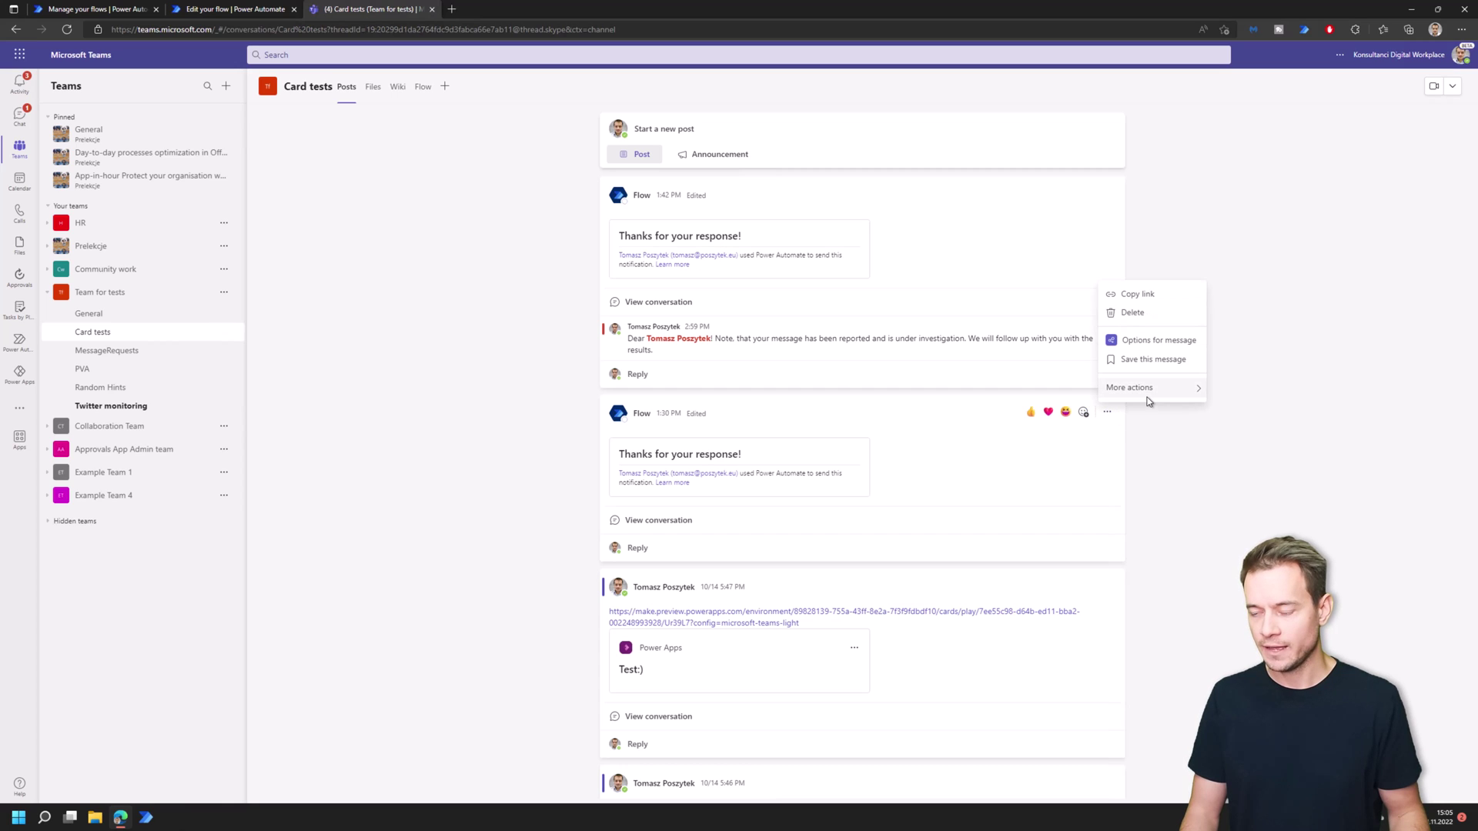
pyautogui.moveTo(1134, 399)
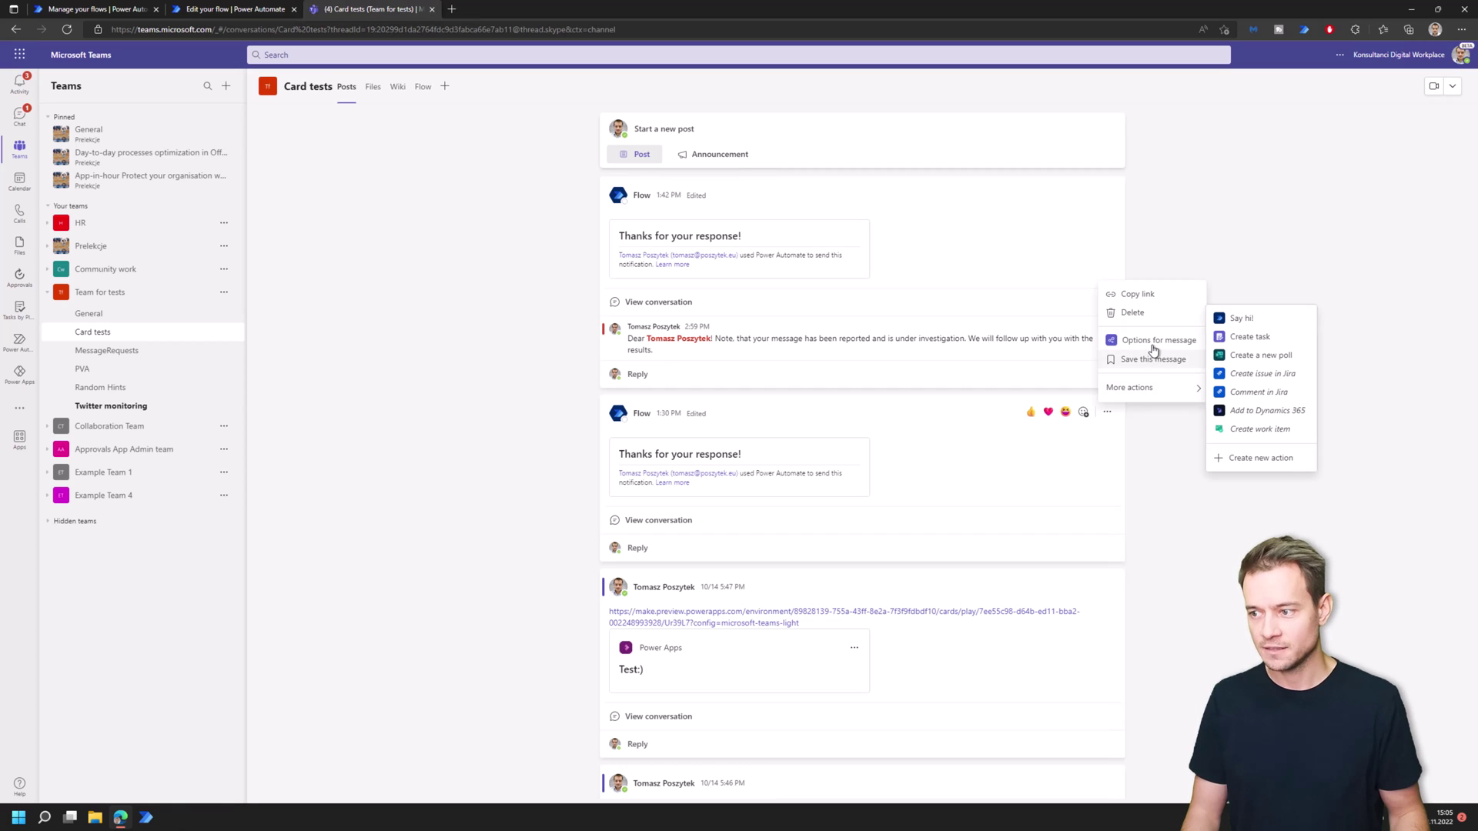
pyautogui.click(1144, 460)
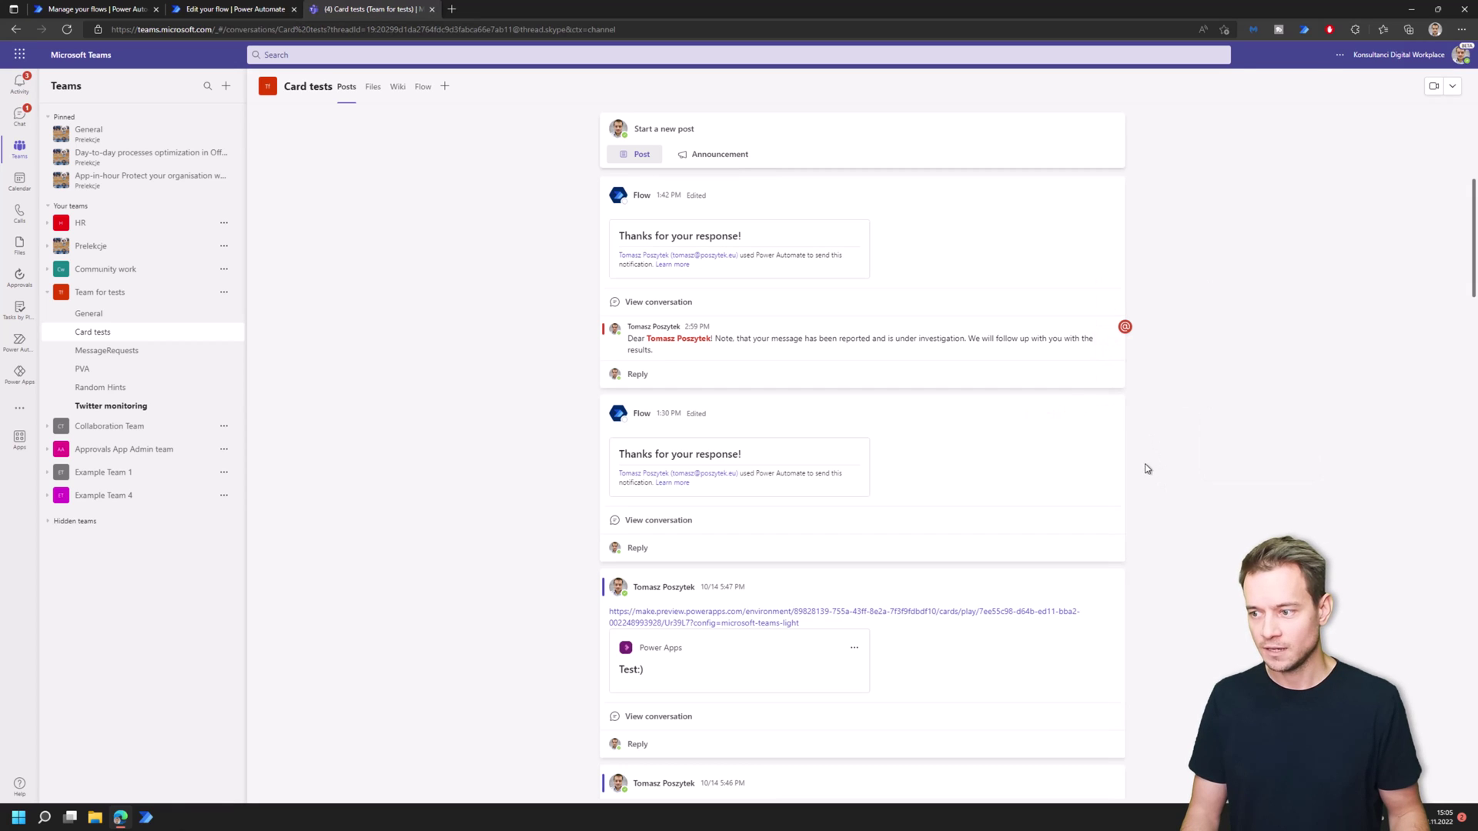
pyautogui.click(18, 119)
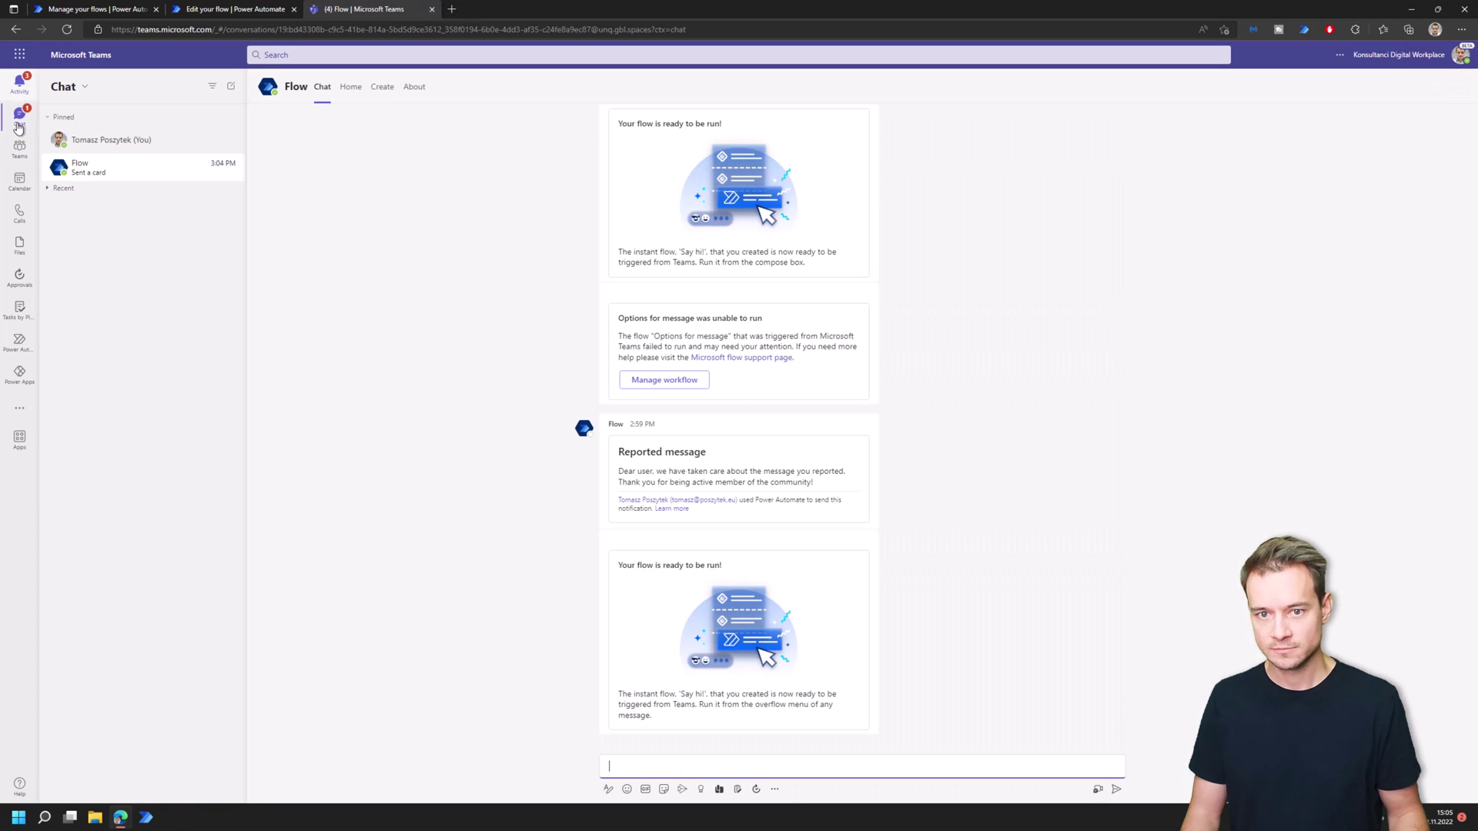
pyautogui.click(19, 152)
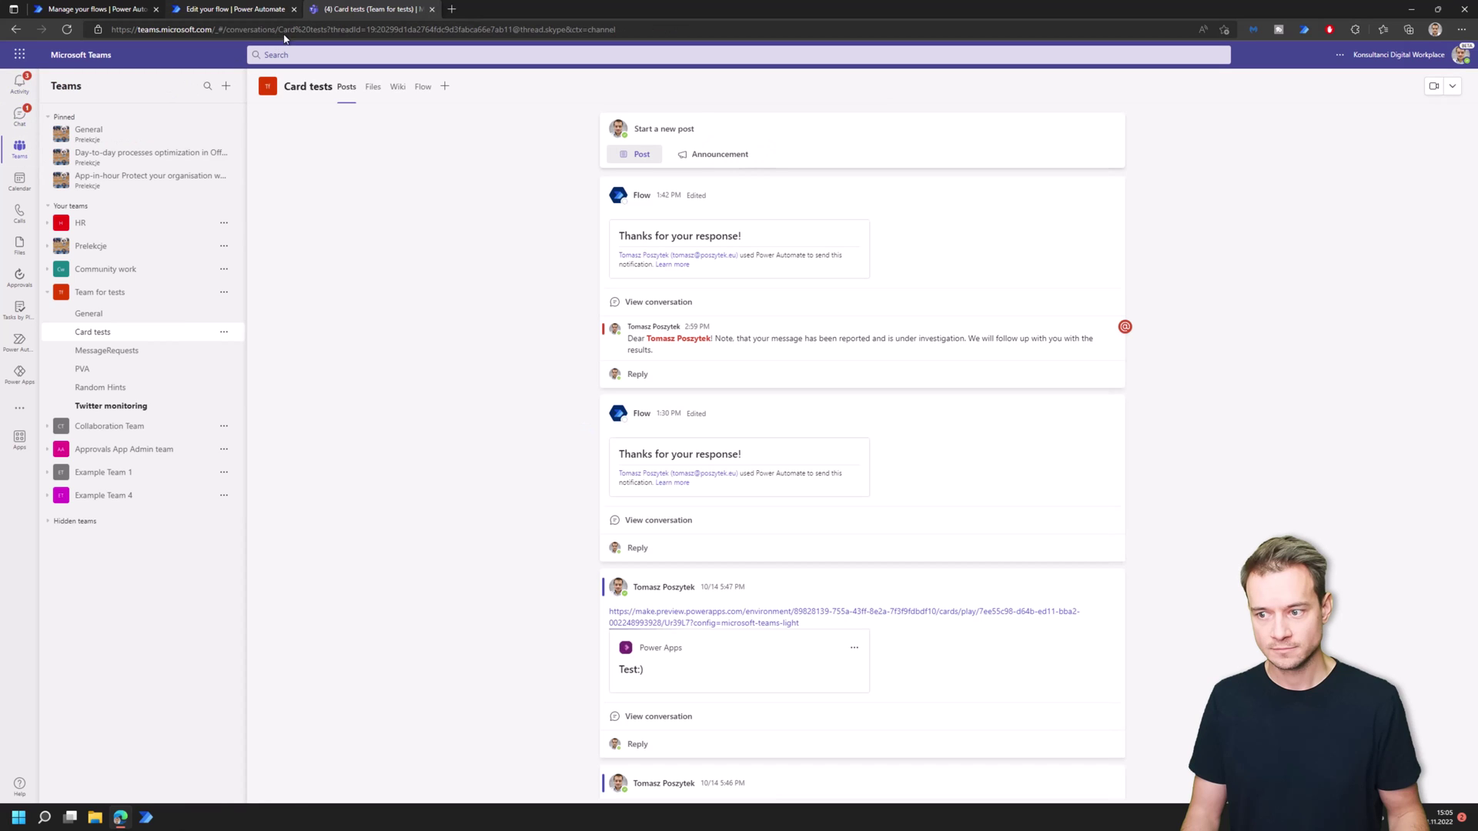
pyautogui.click(1107, 414)
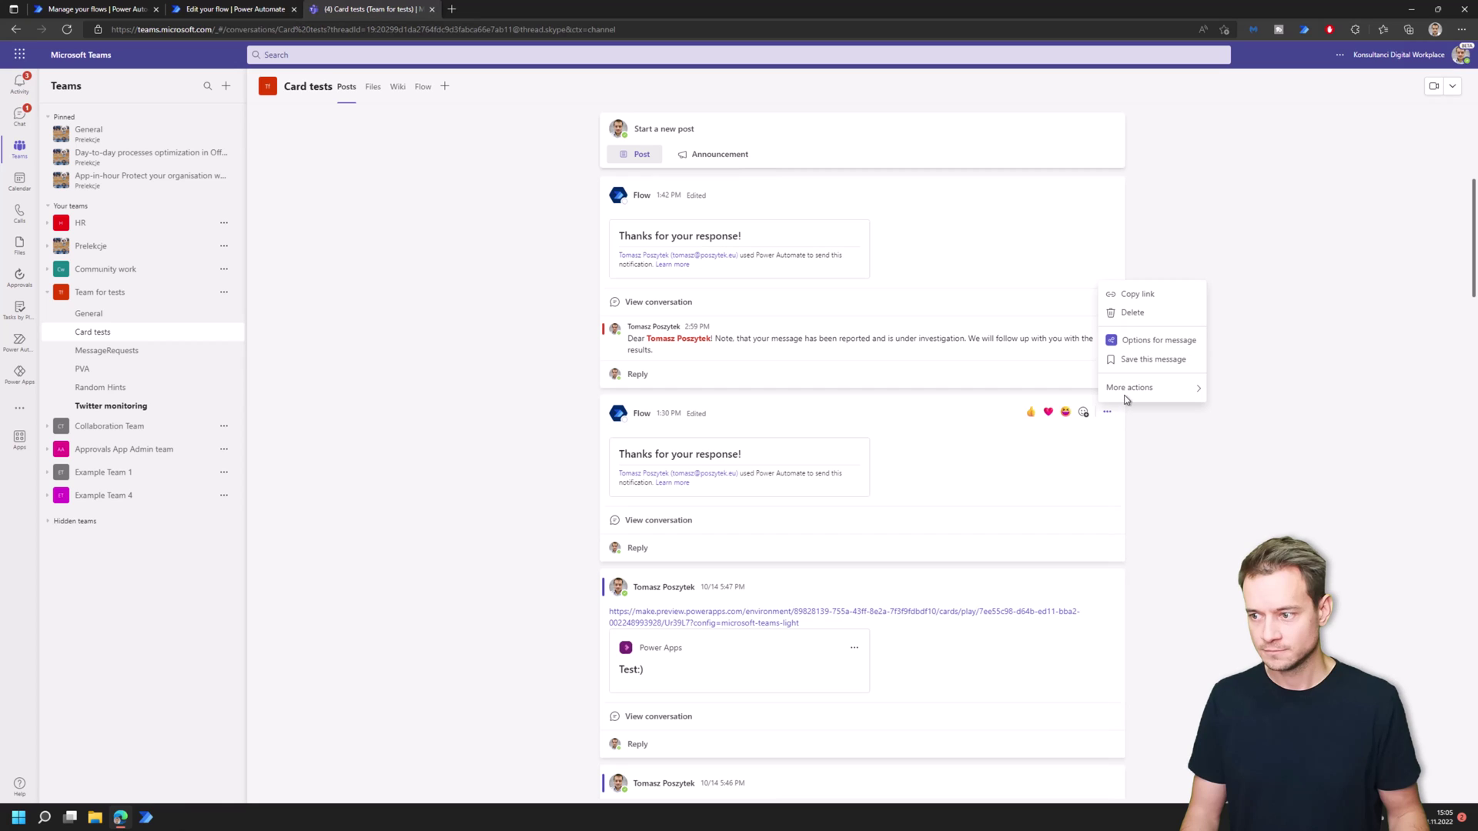
pyautogui.moveTo(1125, 396)
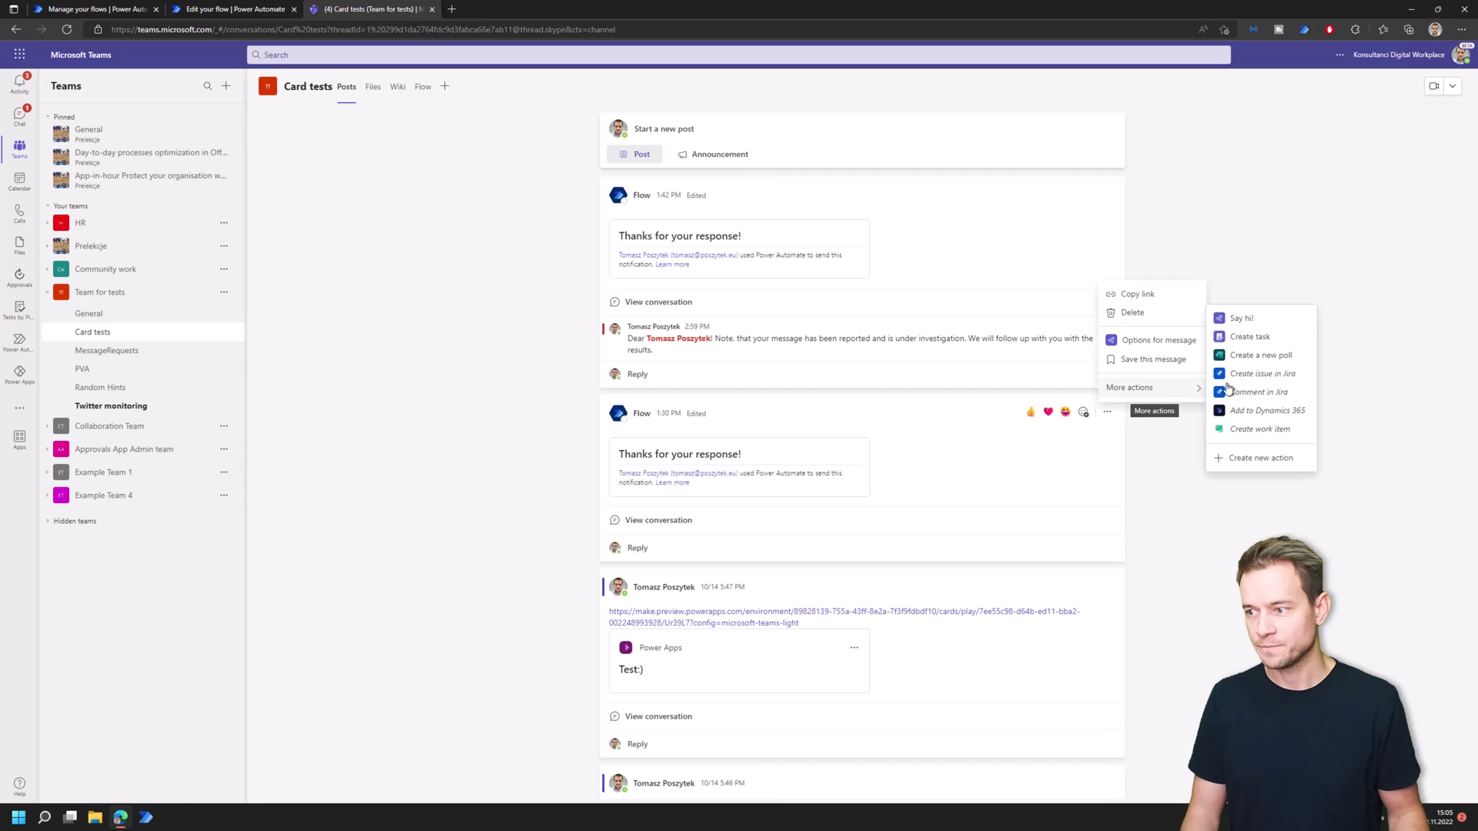
pyautogui.click(1241, 318)
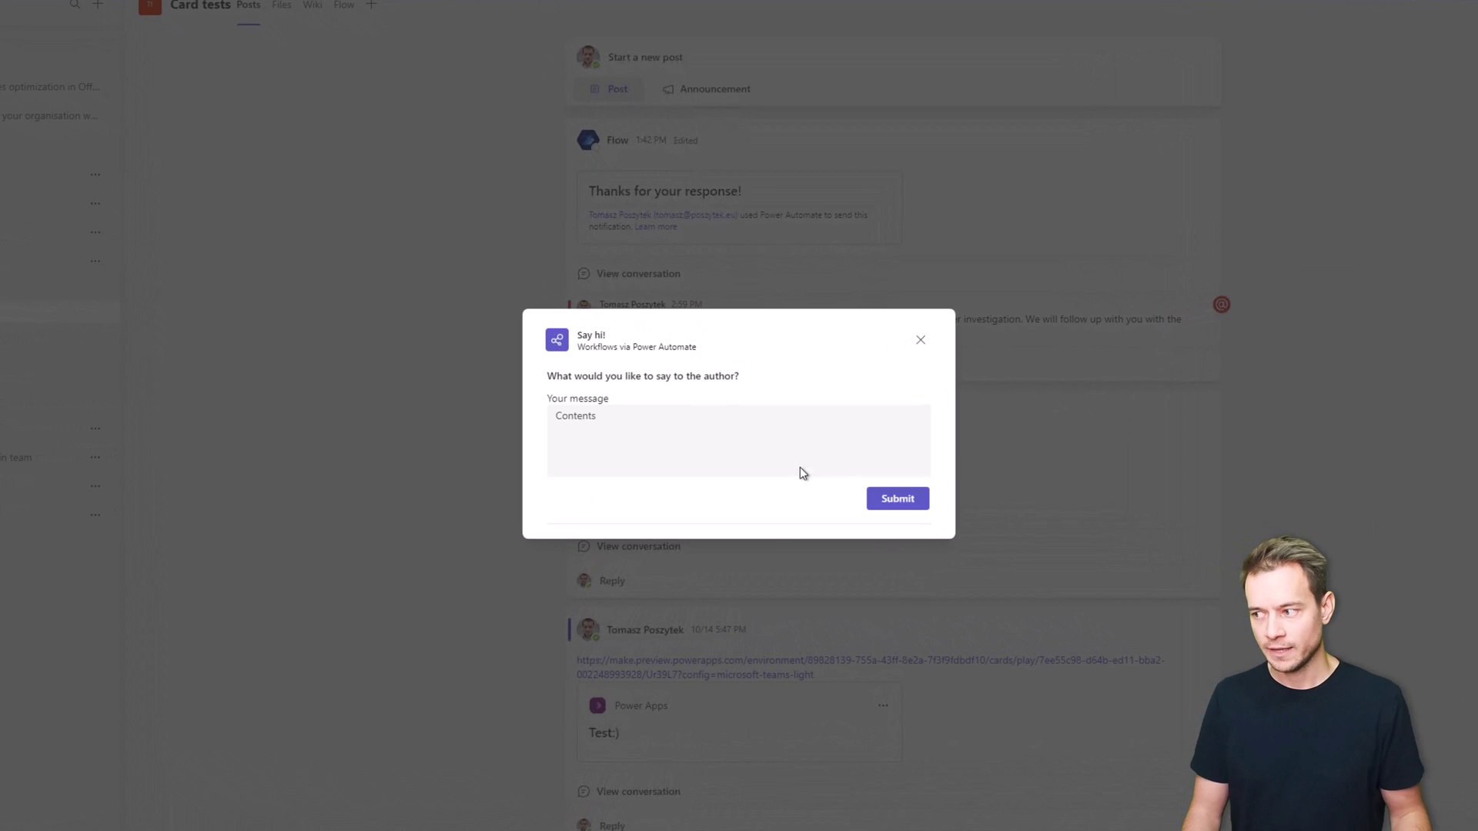
# Write 'Hello dear author!' plus a two-hearts emoji in the Say hi! message box
pyautogui.click(691, 436)
pyautogui.write('Hello dear authr')
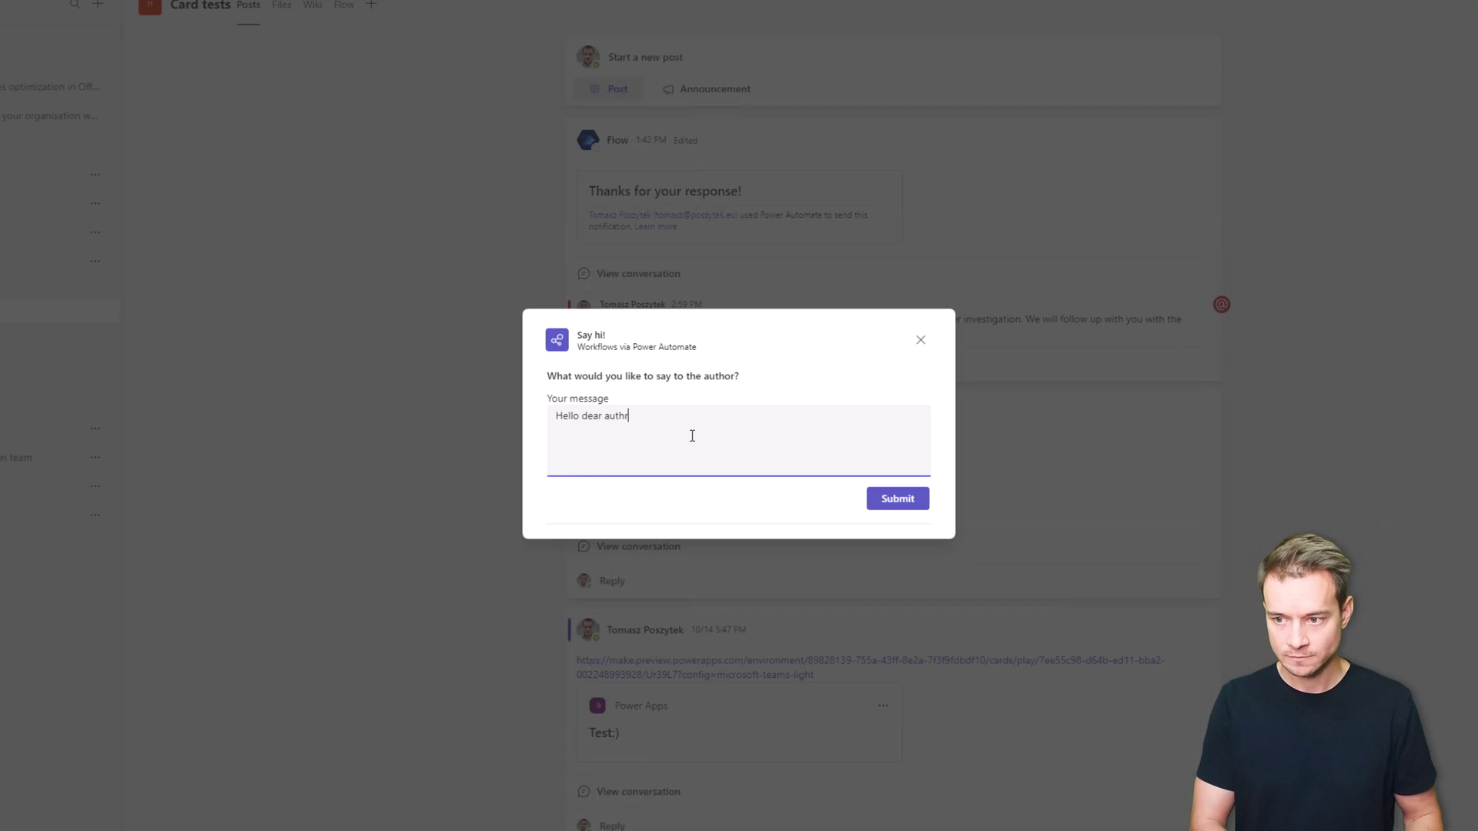
pyautogui.press('BackSpace')
pyautogui.write('or!')
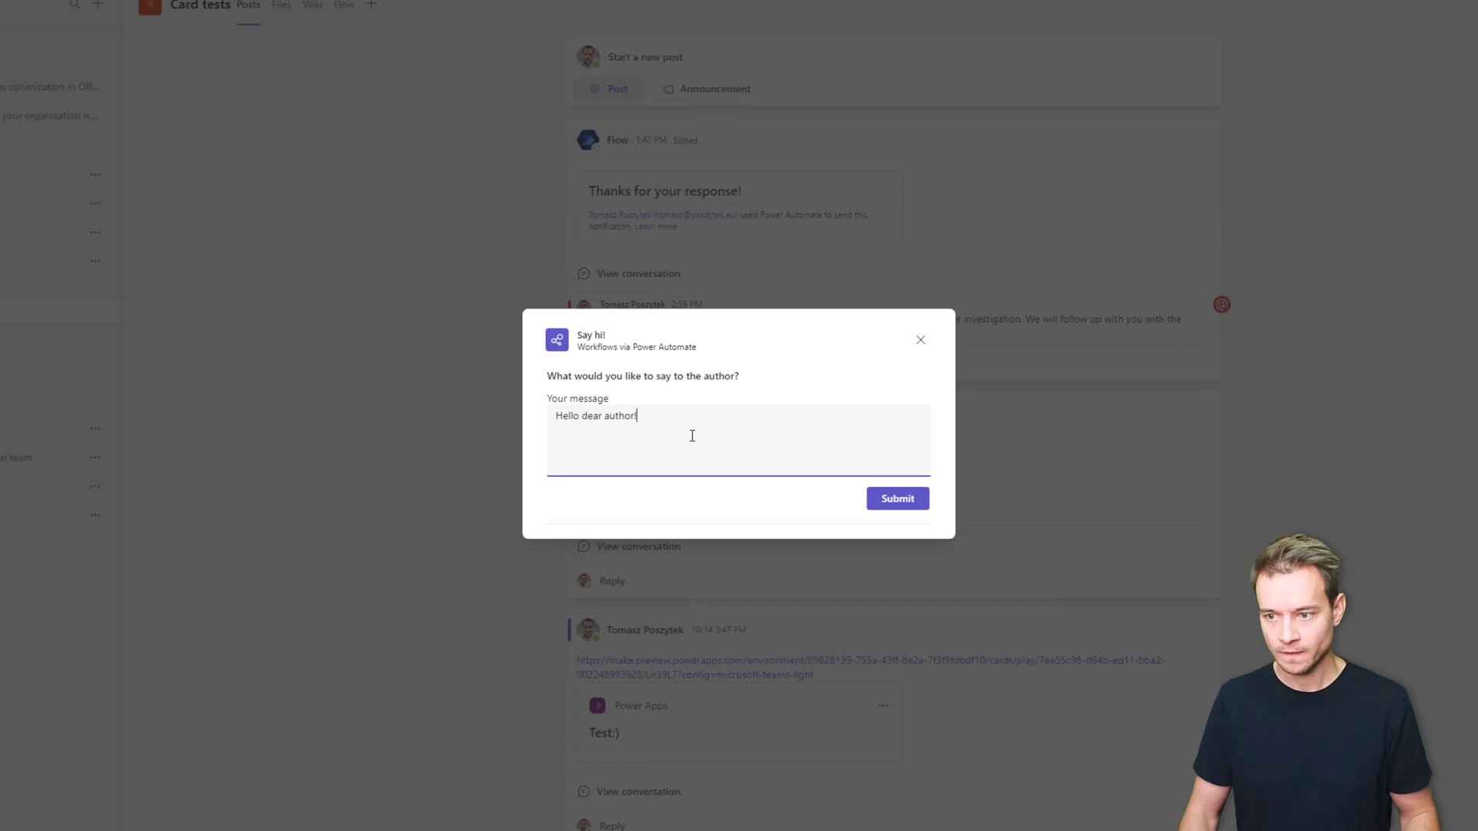
pyautogui.press('super+period')
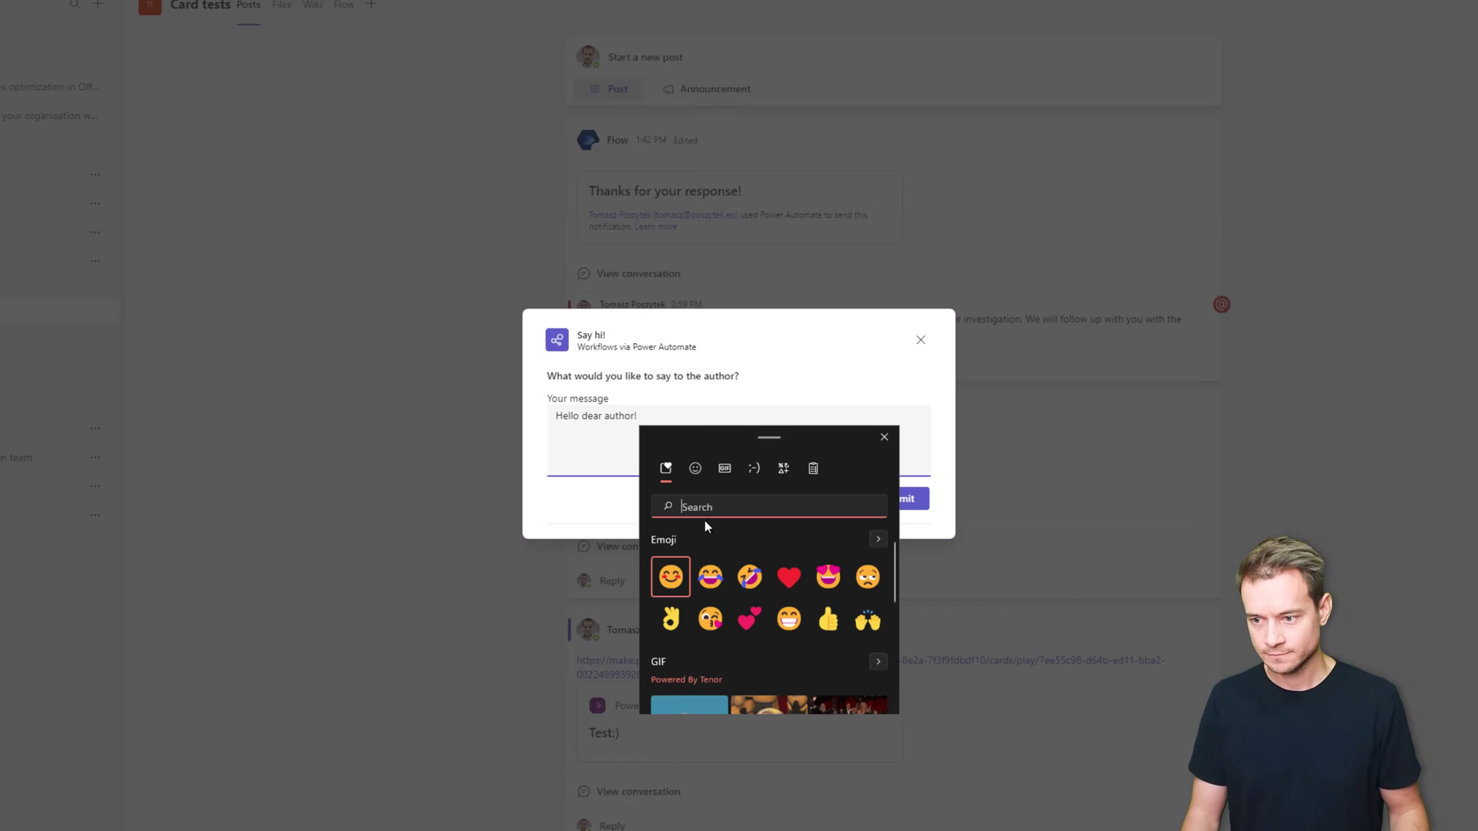
pyautogui.click(748, 618)
pyautogui.press('Escape')
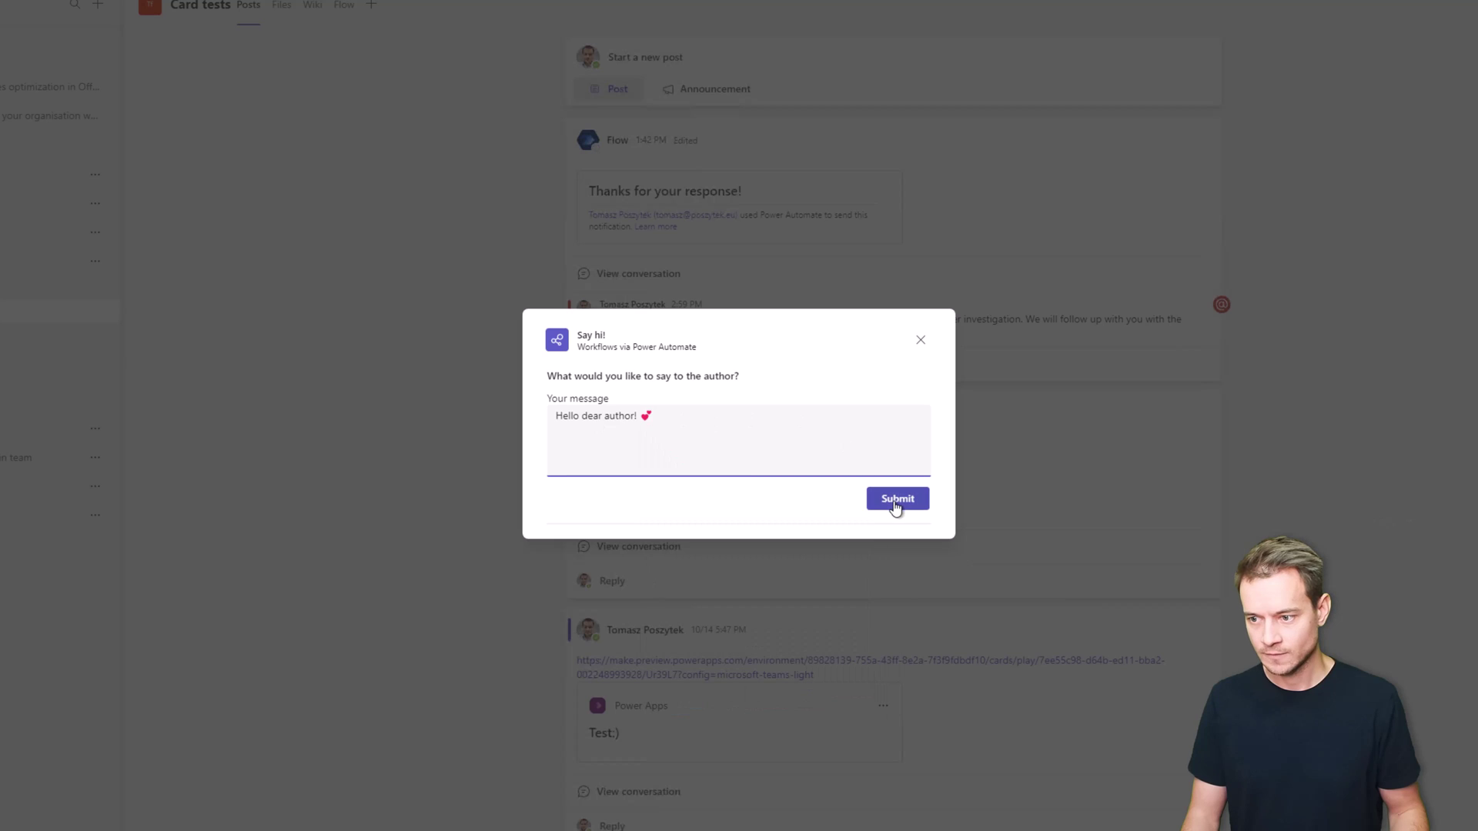
# Submit the Say hi! form and close the 'Thank you for your message' confirmation
pyautogui.click(895, 500)
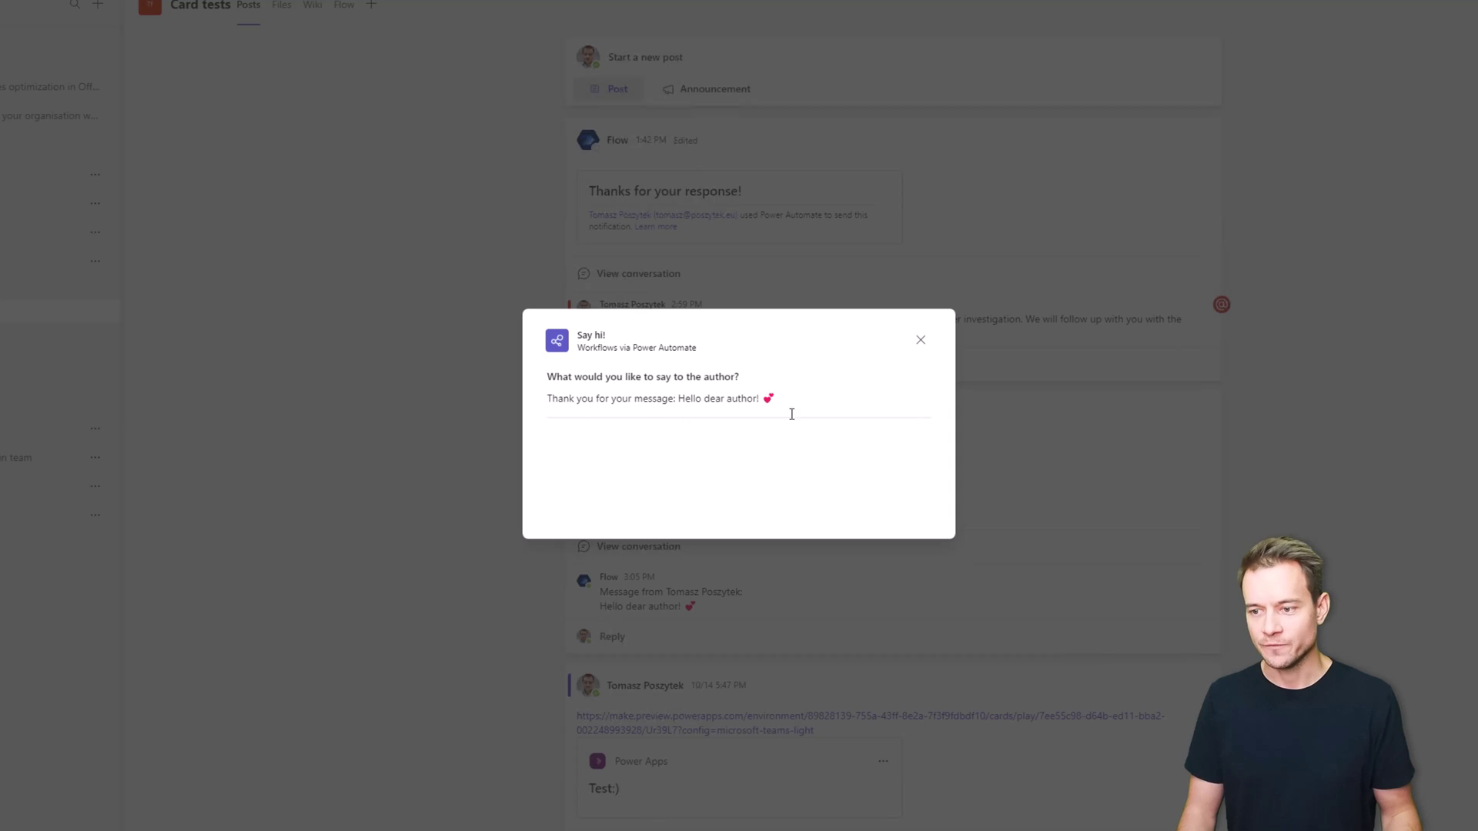
pyautogui.click(920, 339)
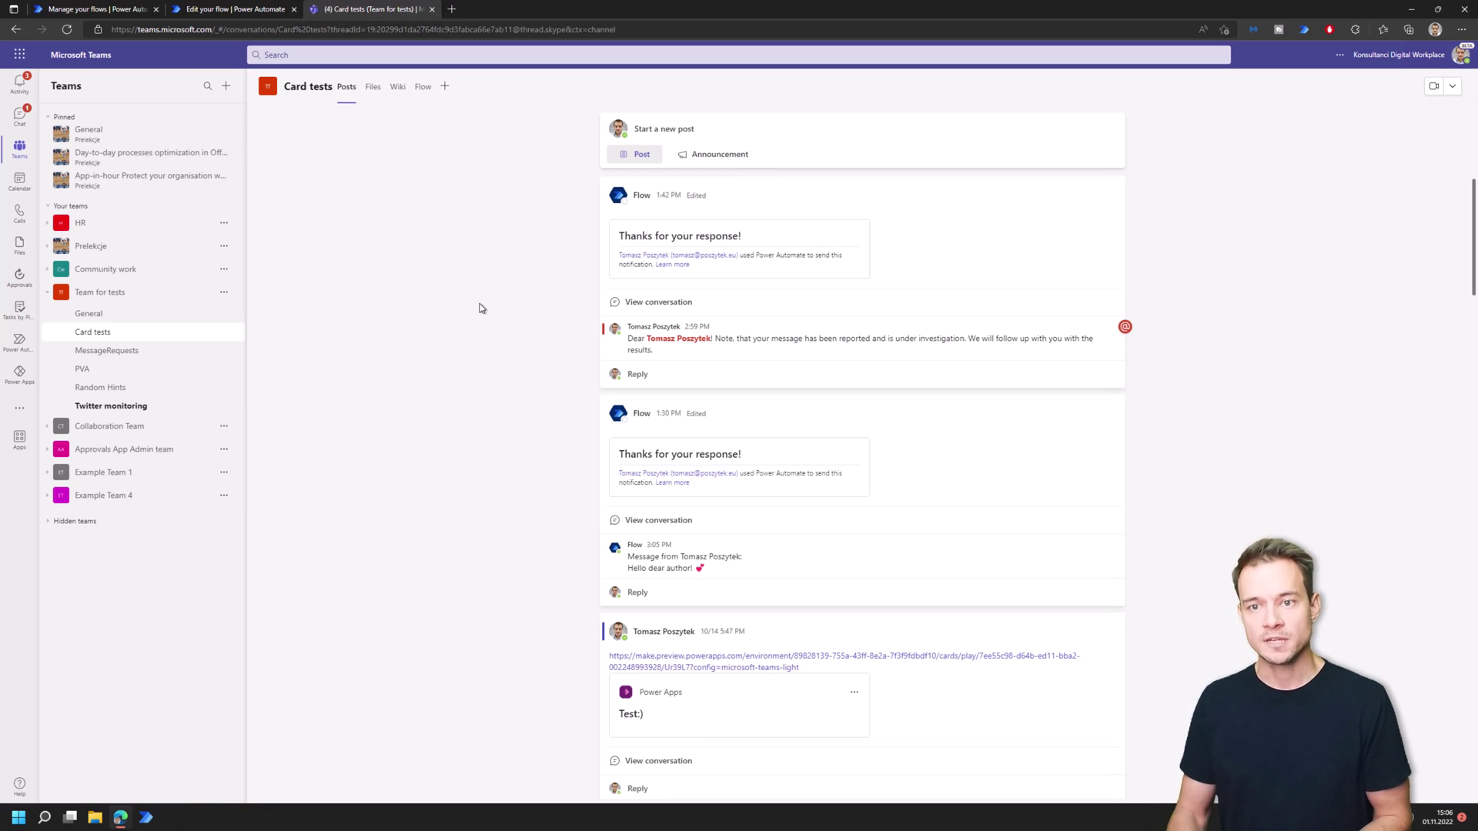
# Return to the Say hi! flow editor and expand the 'Respond in Teams task module' step's card JSON
pyautogui.click(238, 10)
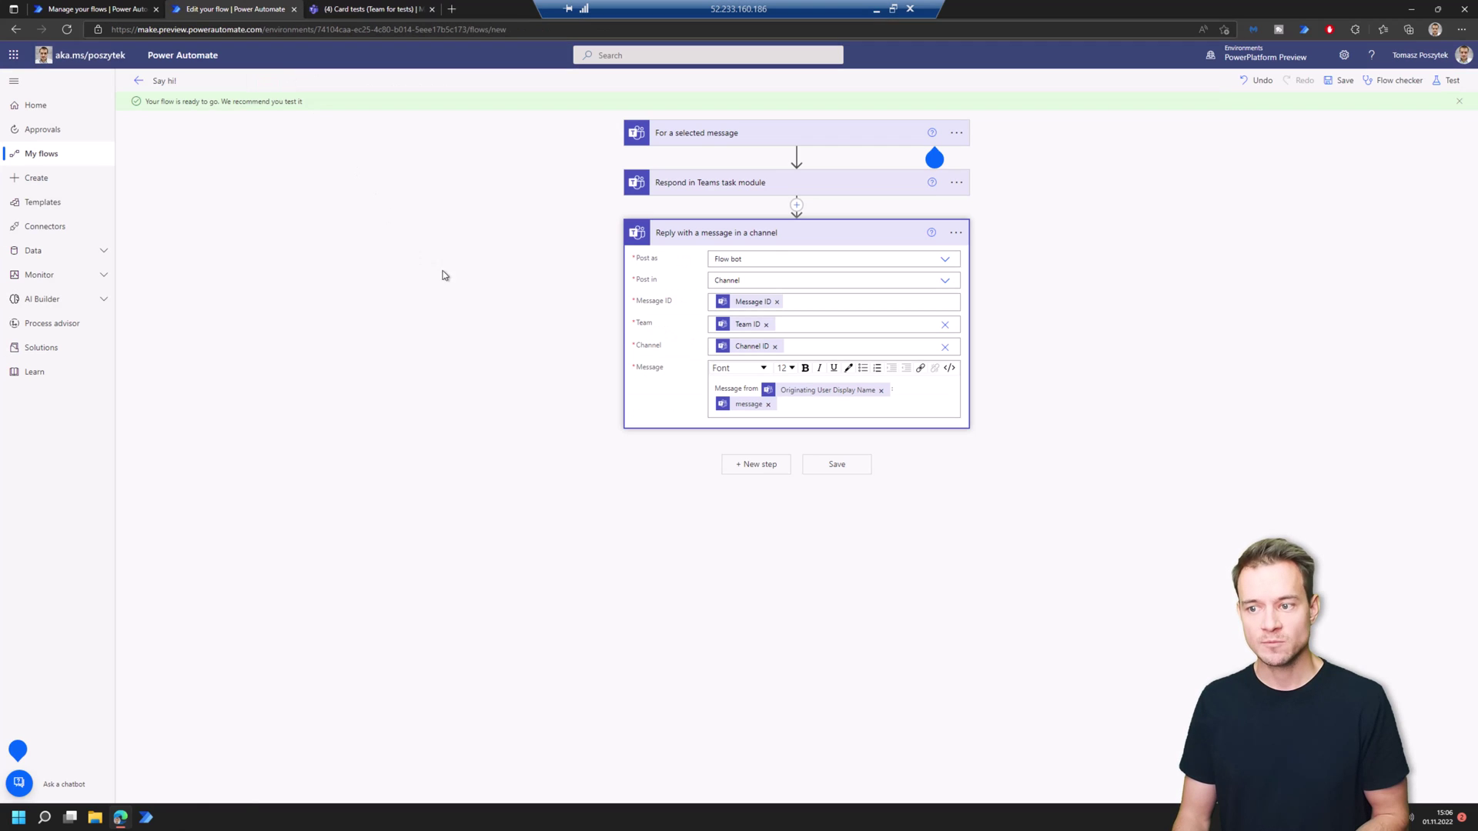
pyautogui.click(739, 188)
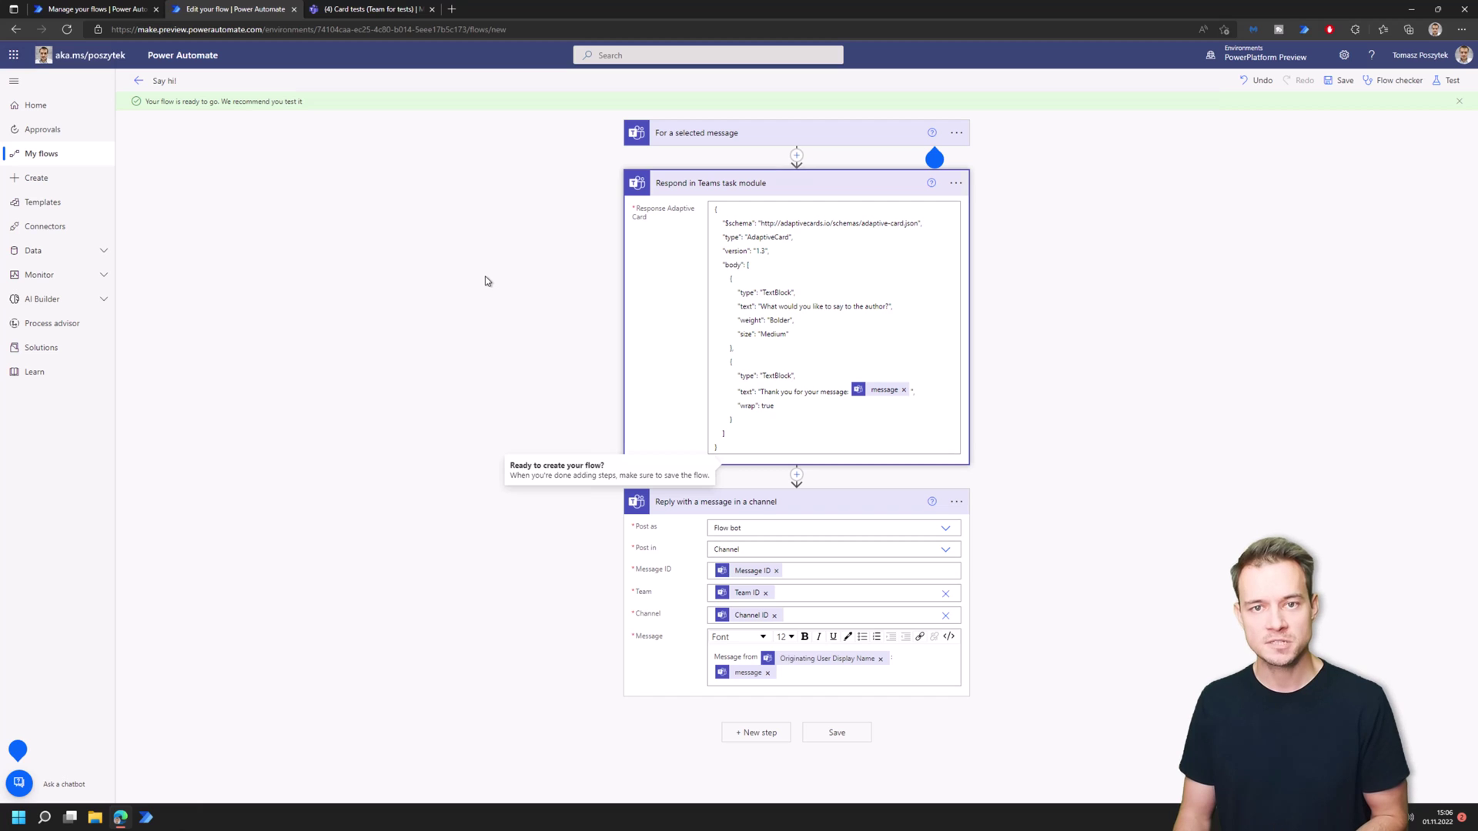